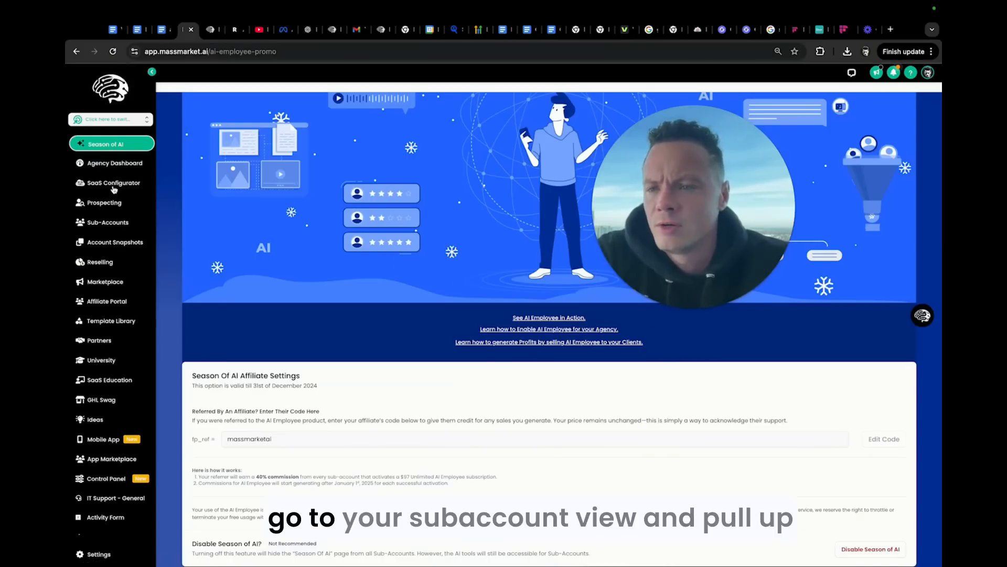
- Open the management page of the Chirico Realty sub-account and view the snapshots available for loading into it
{"action": "left_click", "coordinate": [108, 223]}
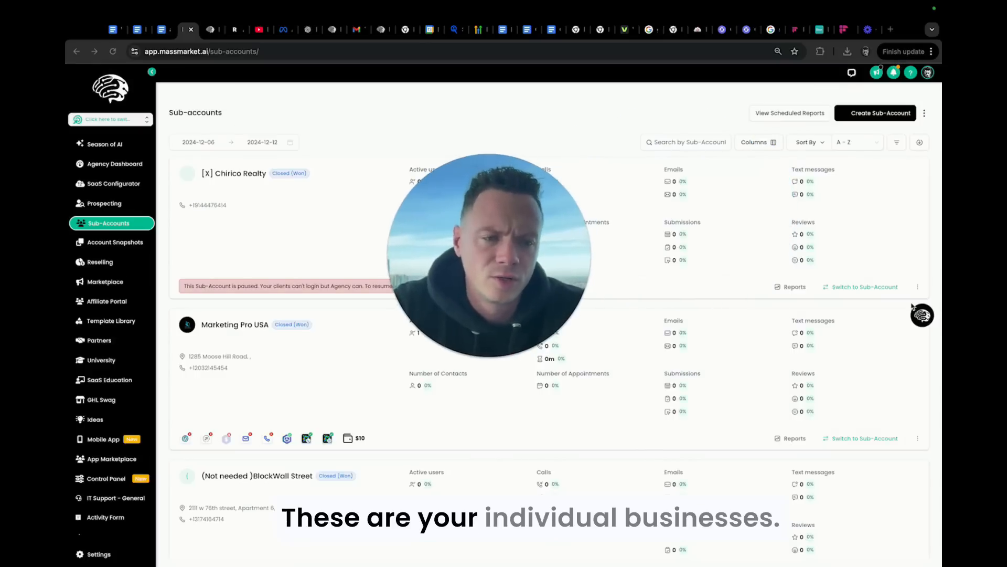
{"action": "left_click", "coordinate": [918, 289]}
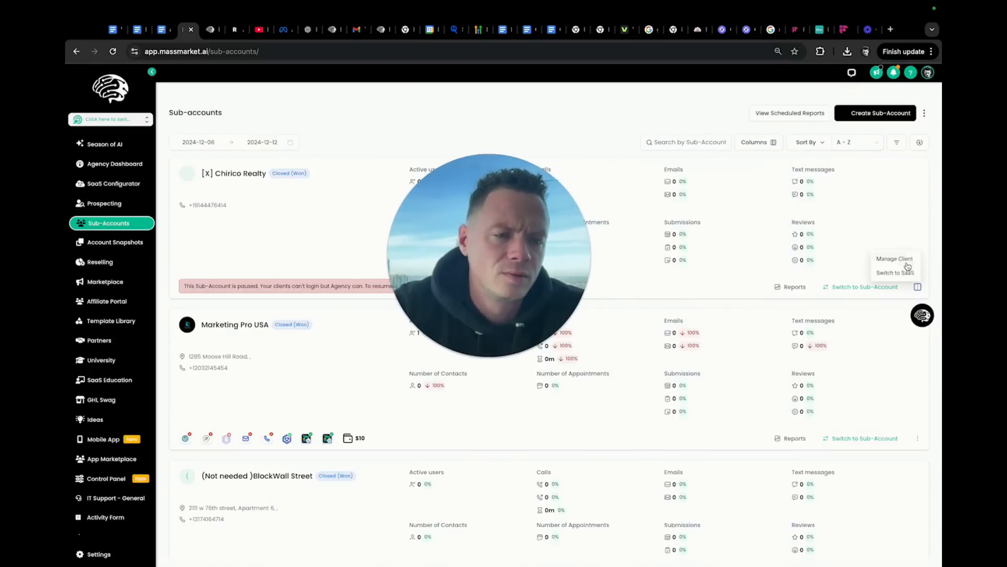
{"action": "left_click", "coordinate": [894, 258]}
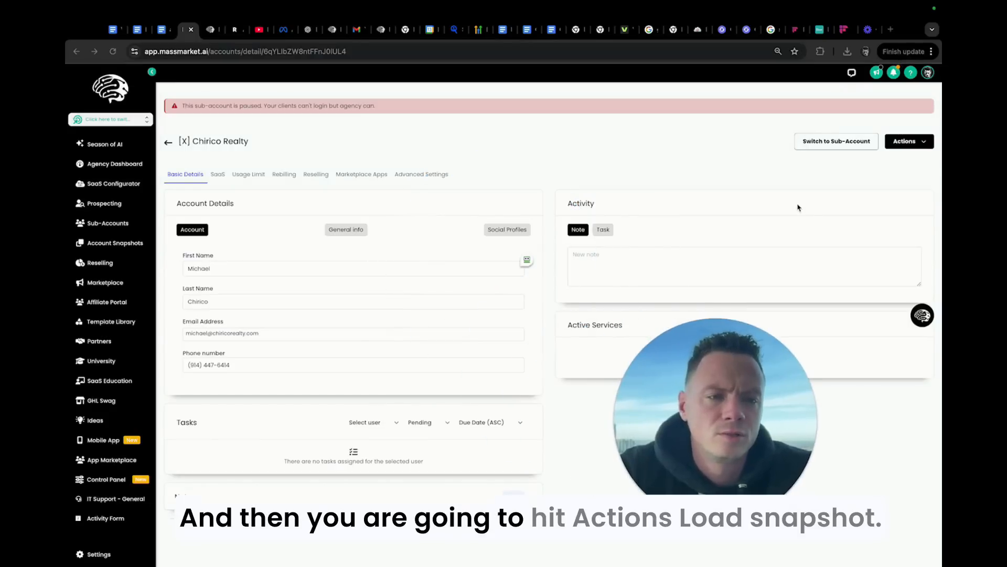
{"action": "left_click", "coordinate": [918, 144]}
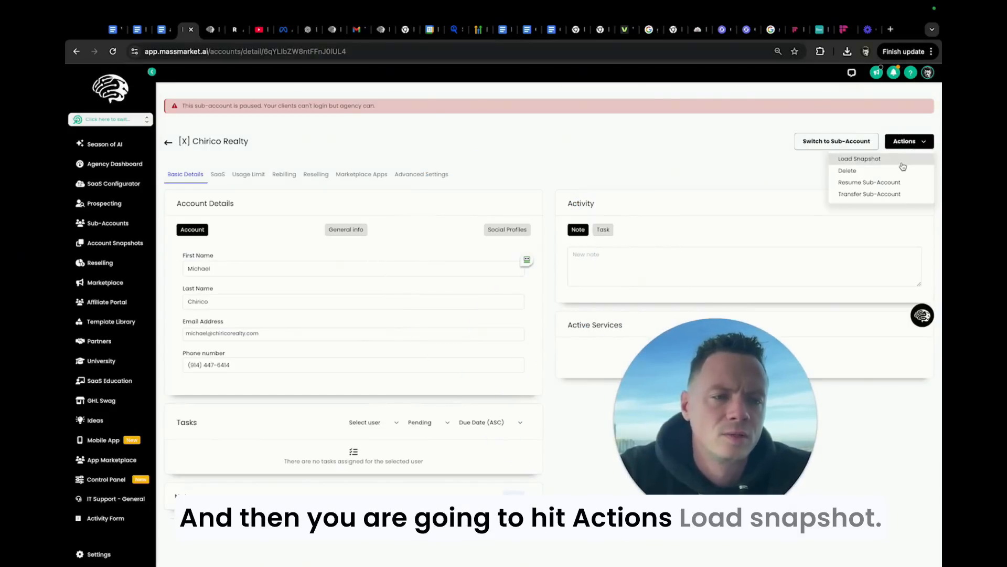
{"action": "left_click", "coordinate": [899, 160]}
{"action": "left_click", "coordinate": [510, 197]}
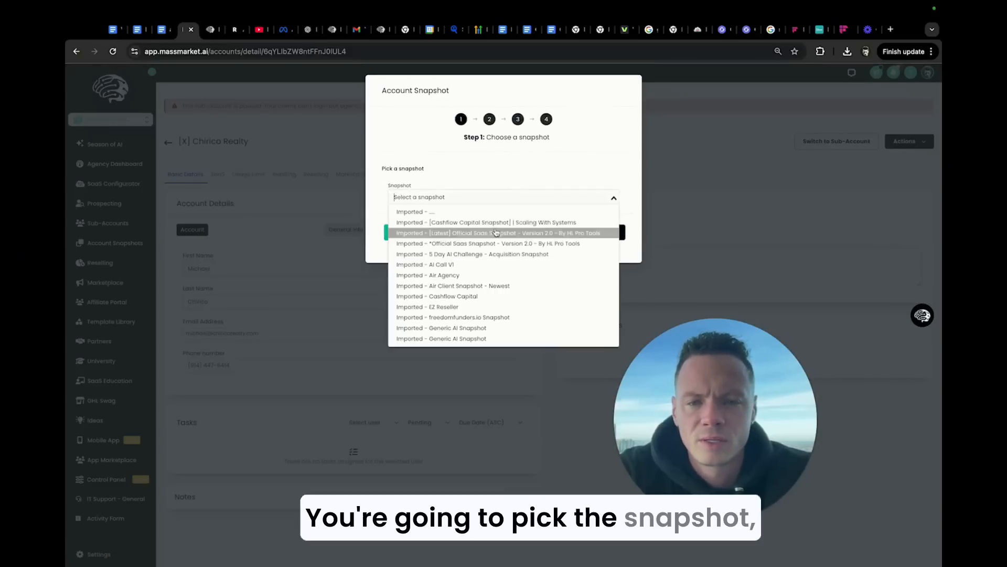
{"action": "left_click", "coordinate": [589, 170]}
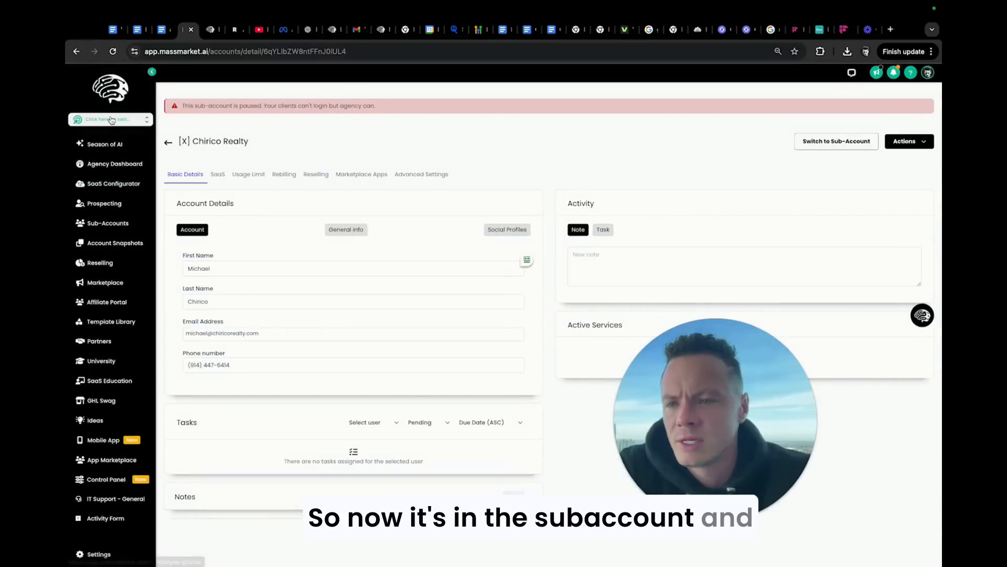
- Switch to the Massmarket AI Snapshots sub-account and view the "01. Customer Replied → Conversation AI Reply" workflow in automation folder 02a
{"action": "left_click", "coordinate": [111, 120]}
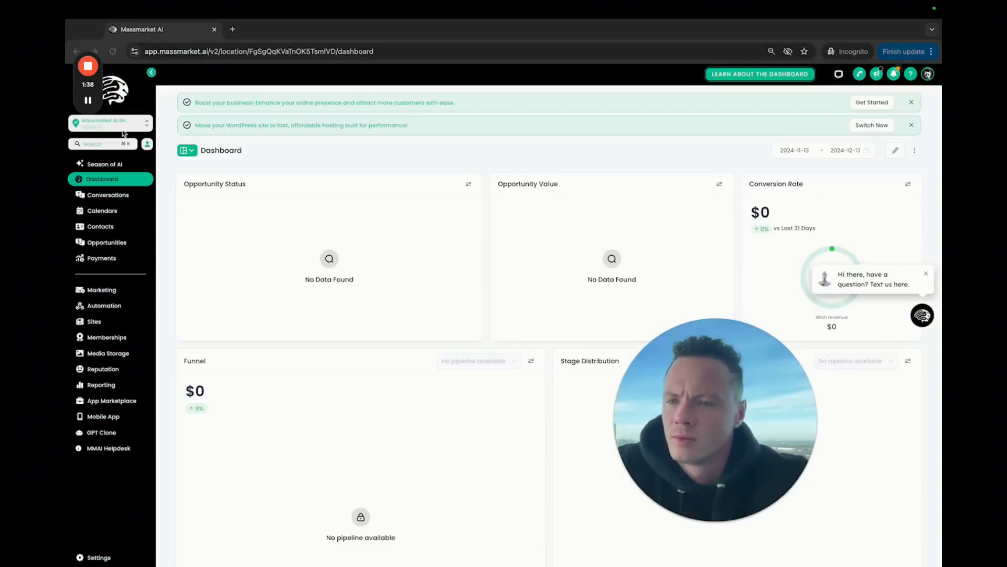
{"action": "left_click", "coordinate": [104, 306]}
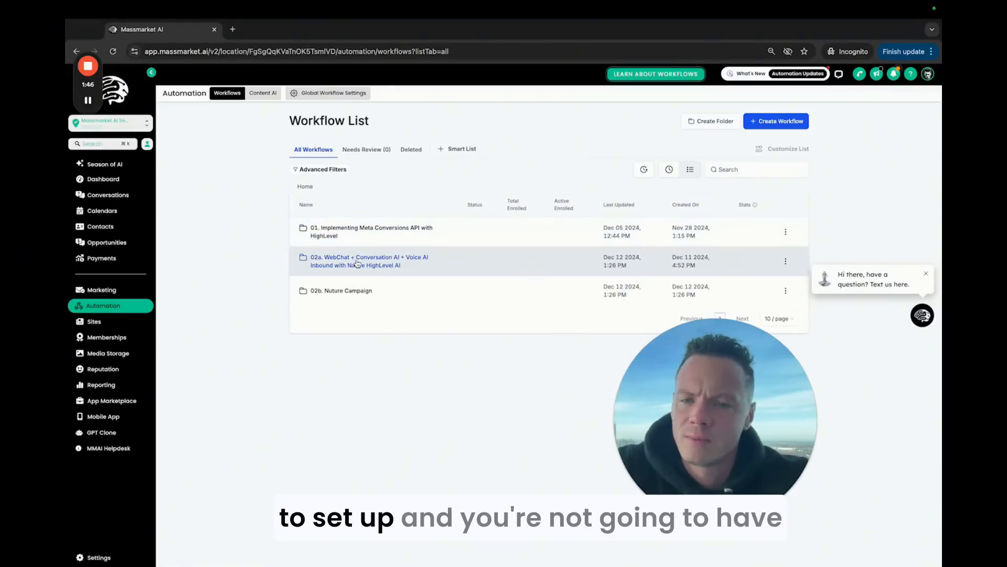
{"action": "left_click", "coordinate": [375, 264]}
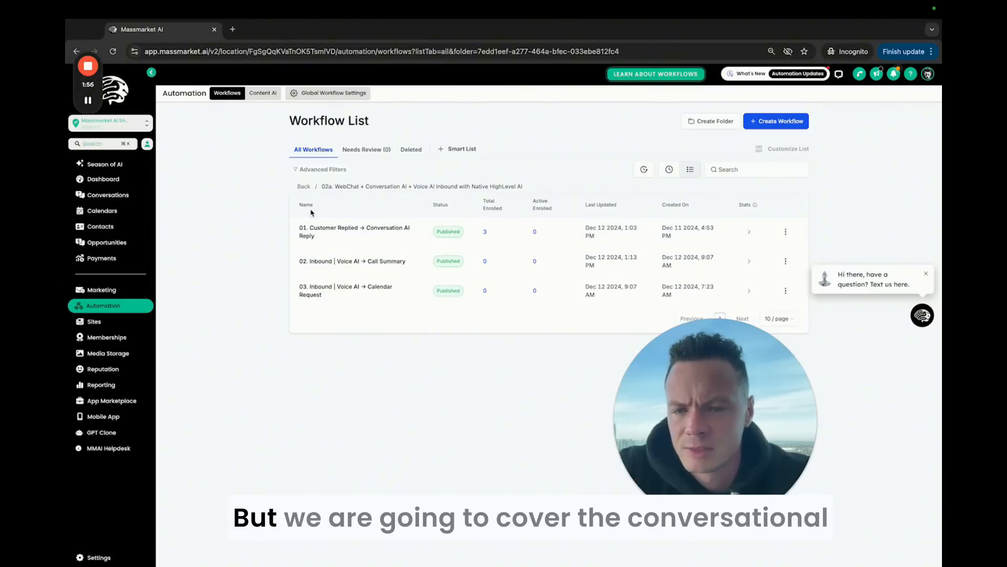
{"action": "left_click", "coordinate": [367, 231]}
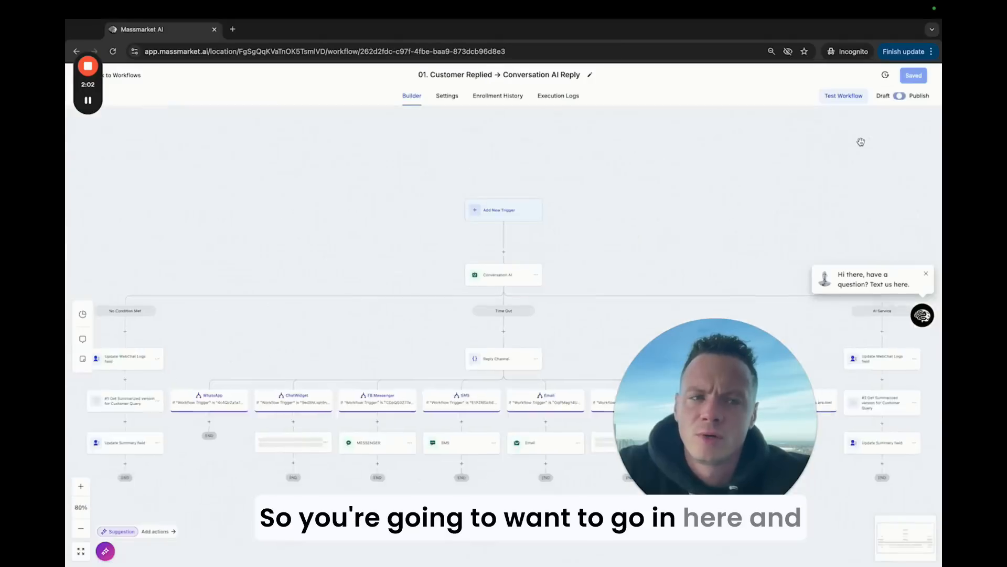
{"action": "left_click", "coordinate": [121, 78]}
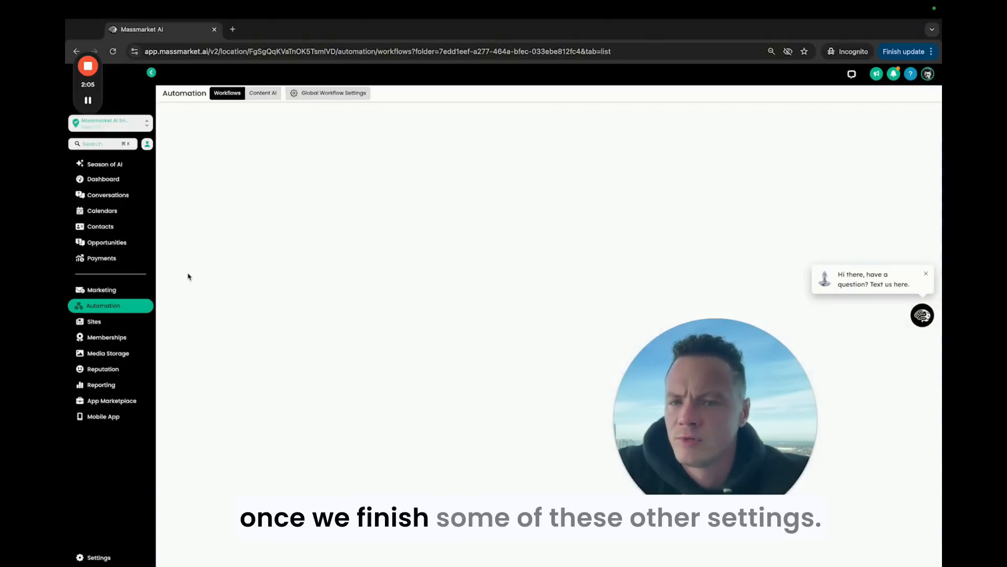
- Start a new General Q&A bot in the new version of the Conversation AI settings
{"action": "left_click", "coordinate": [88, 559]}
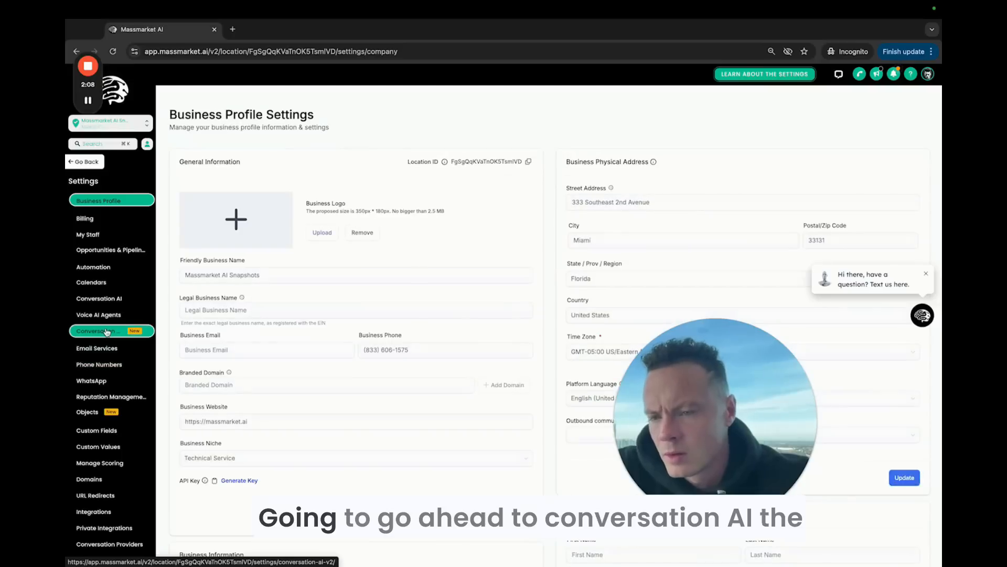
{"action": "left_click", "coordinate": [109, 333]}
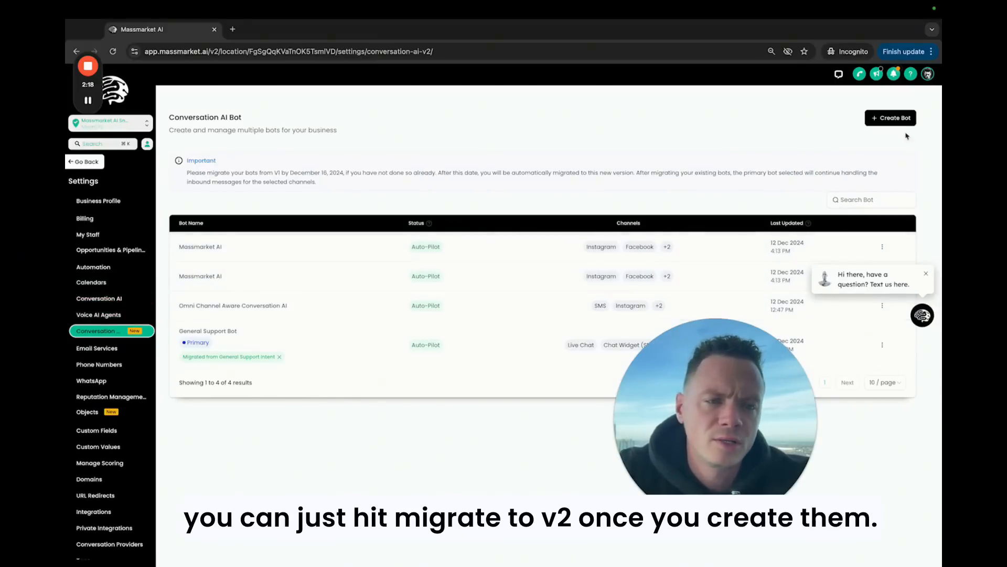
{"action": "left_click", "coordinate": [896, 117]}
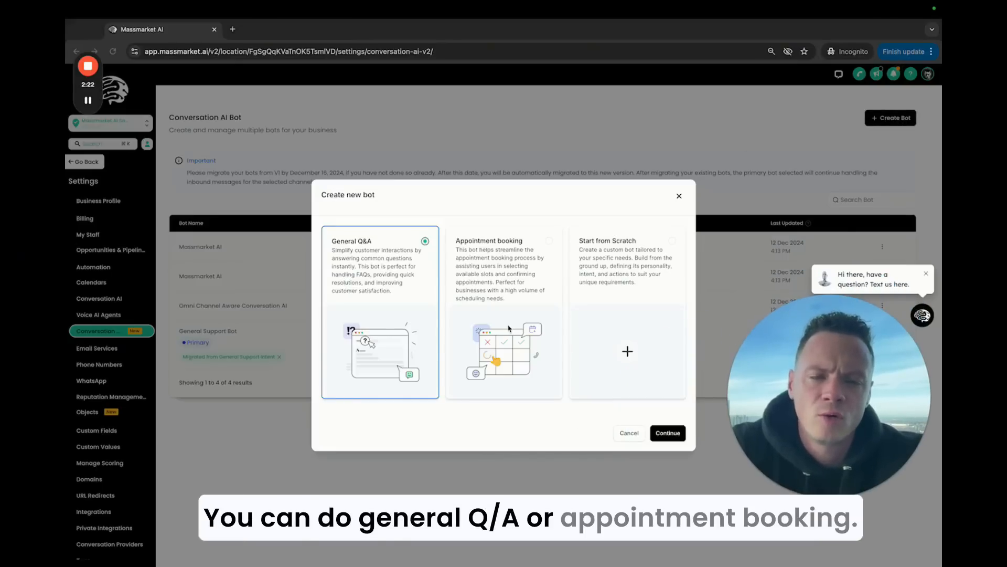
{"action": "left_click", "coordinate": [673, 436]}
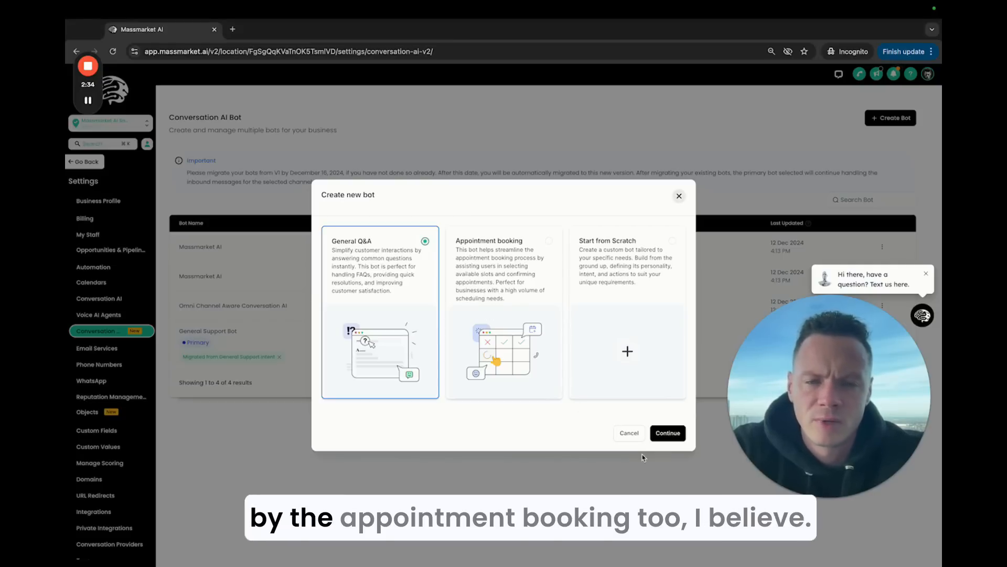
{"action": "left_click", "coordinate": [667, 432]}
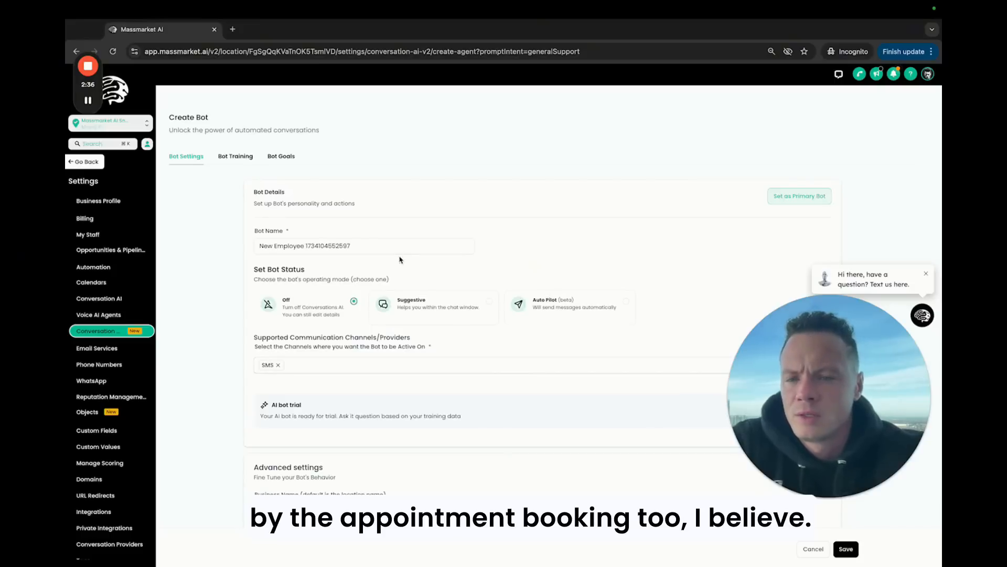
- Name the bot James and set its status to Auto Pilot
{"action": "left_click", "coordinate": [369, 245]}
{"action": "key", "text": "ctrl+a"}
{"action": "type", "text": "M"}
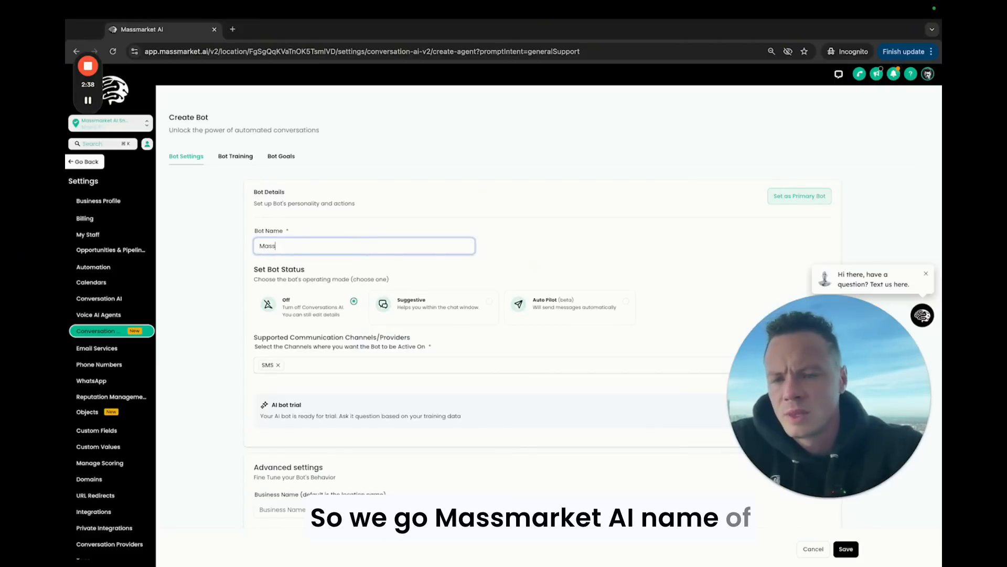
{"action": "type", "text": "James"}
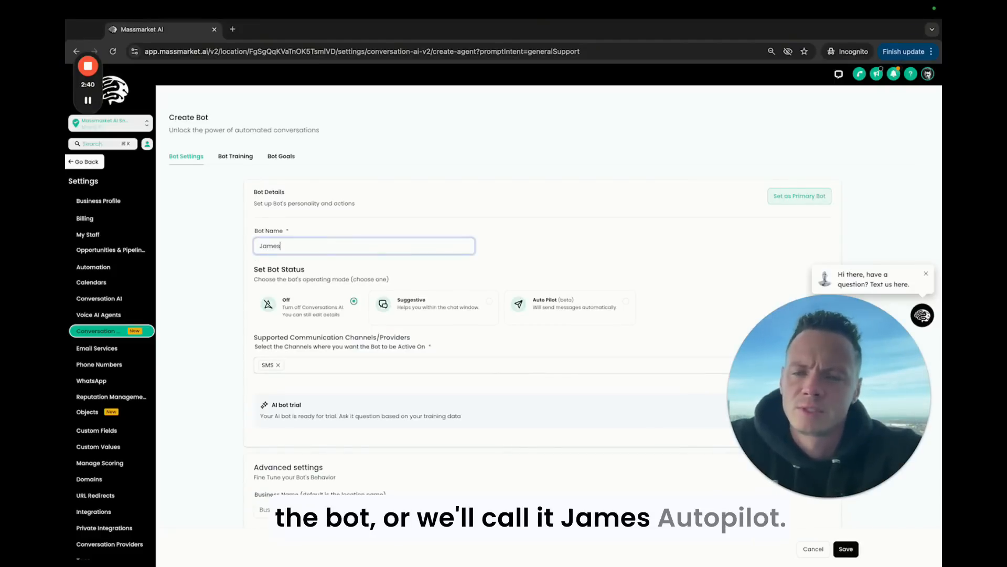
{"action": "left_click", "coordinate": [544, 302]}
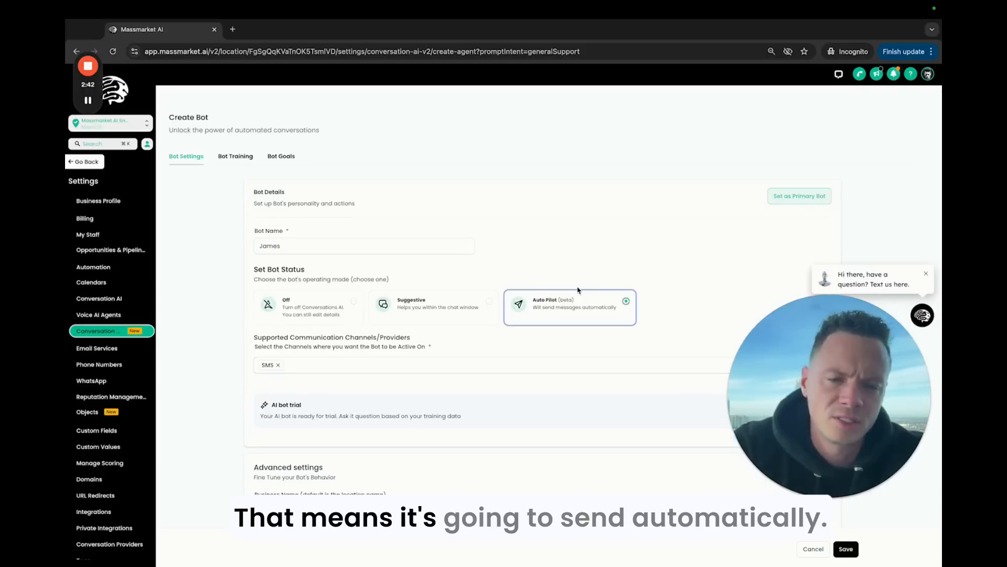
- Add Live Chat, Facebook and Instagram to the bot's supported communication channels
{"action": "scroll", "coordinate": [579, 289], "scroll_direction": "down", "scroll_amount": 3}
{"action": "left_click", "coordinate": [326, 198]}
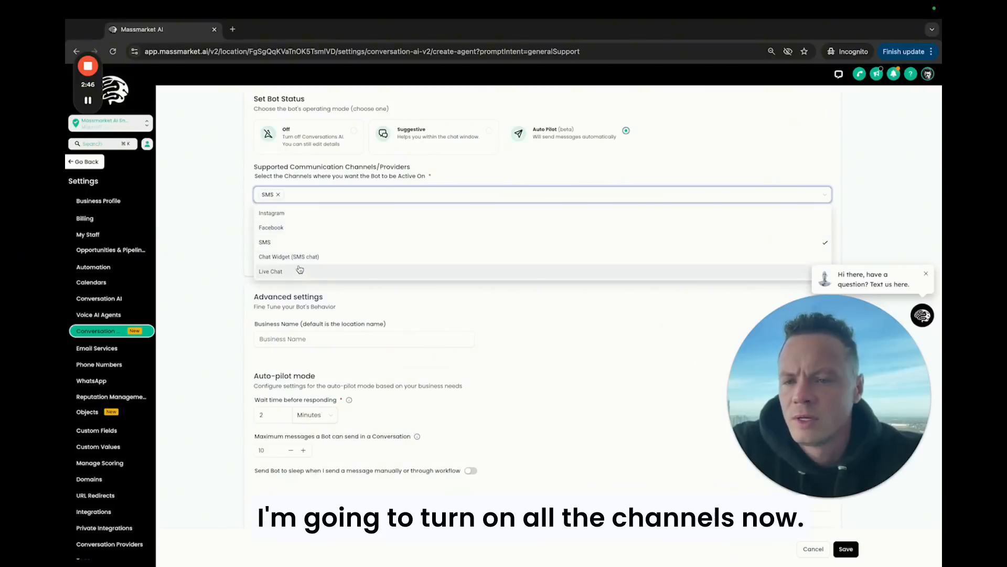
{"action": "left_click", "coordinate": [308, 231]}
{"action": "left_click", "coordinate": [309, 215]}
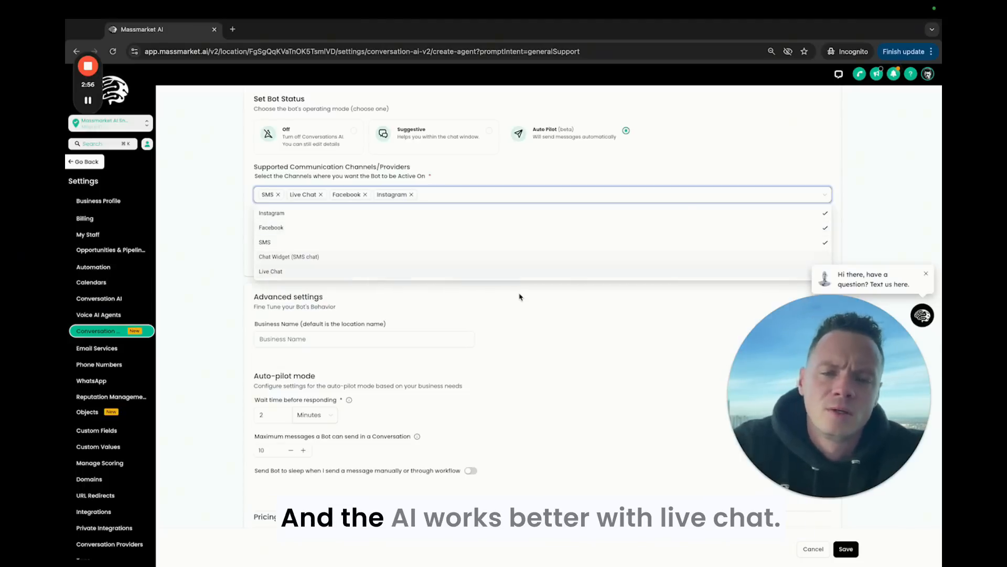
{"action": "left_click", "coordinate": [548, 311]}
- Enter Massmarket AI as the business name in the bot's advanced settings
{"action": "scroll", "coordinate": [453, 297], "scroll_direction": "down", "scroll_amount": 3}
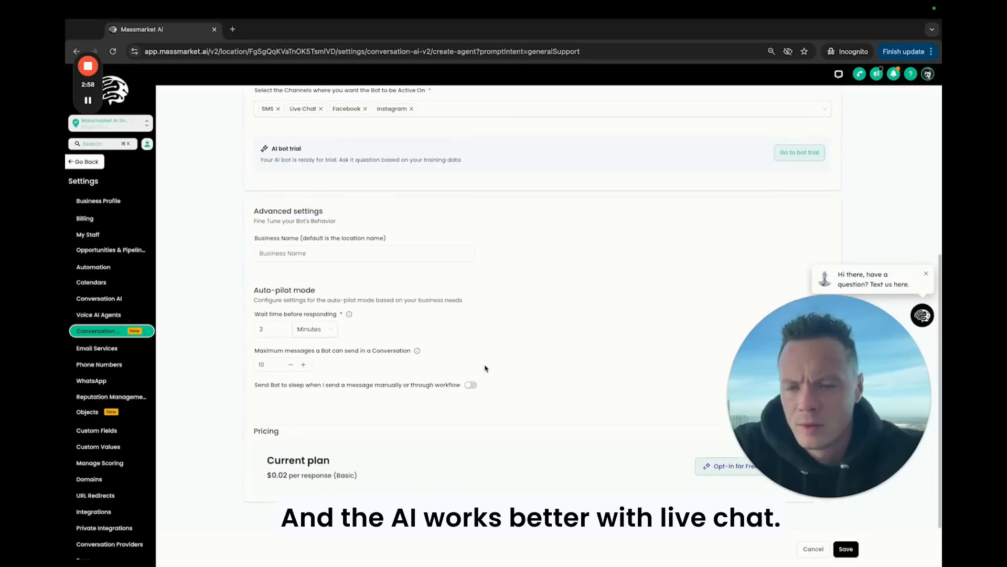
{"action": "left_click", "coordinate": [362, 251]}
{"action": "type", "text": "Massmar"}
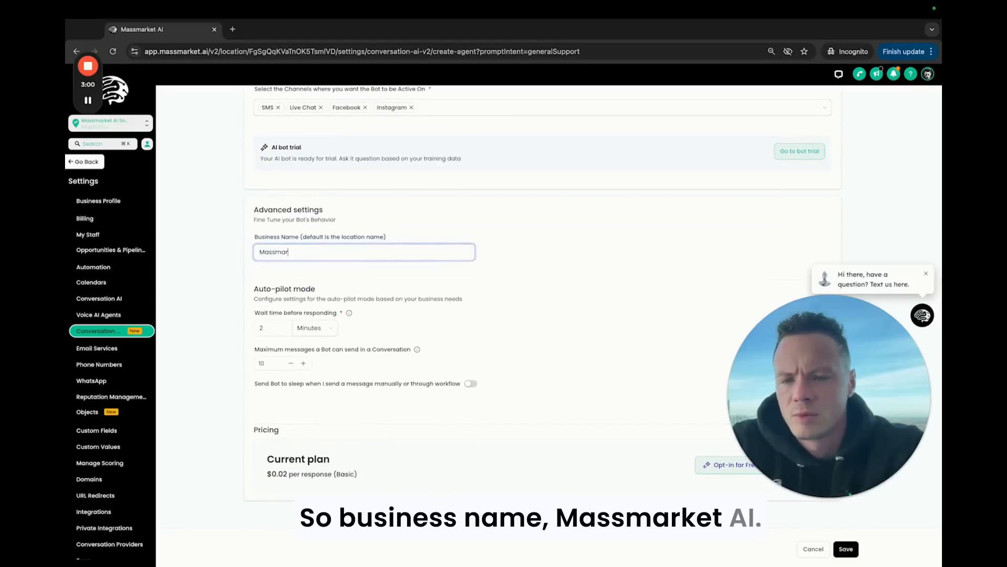
{"action": "type", "text": "ket AI"}
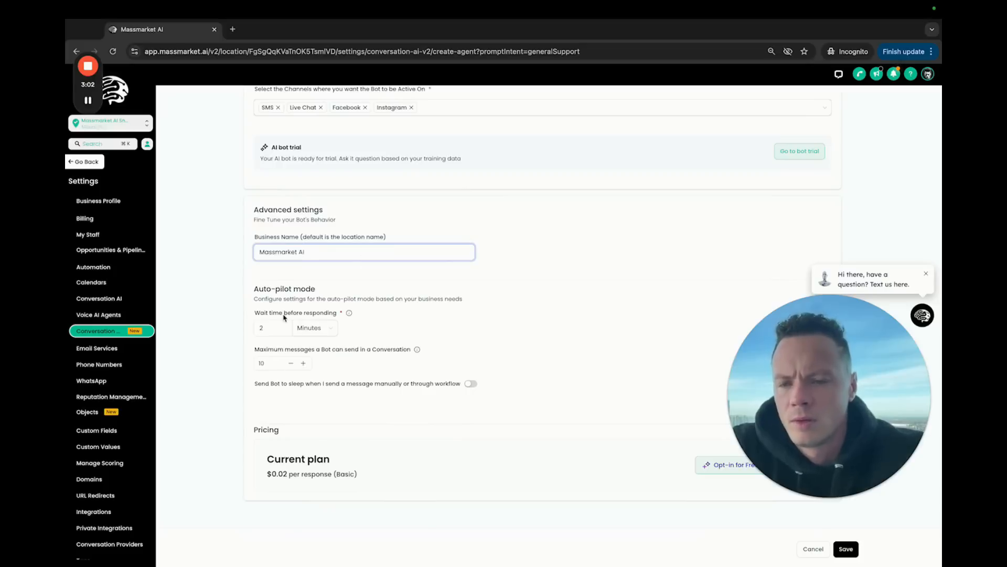
- Set the auto-pilot wait time before responding to 20 seconds
{"action": "double_click", "coordinate": [262, 328]}
{"action": "type", "text": "20"}
{"action": "left_click", "coordinate": [312, 327]}
{"action": "left_click", "coordinate": [314, 360]}
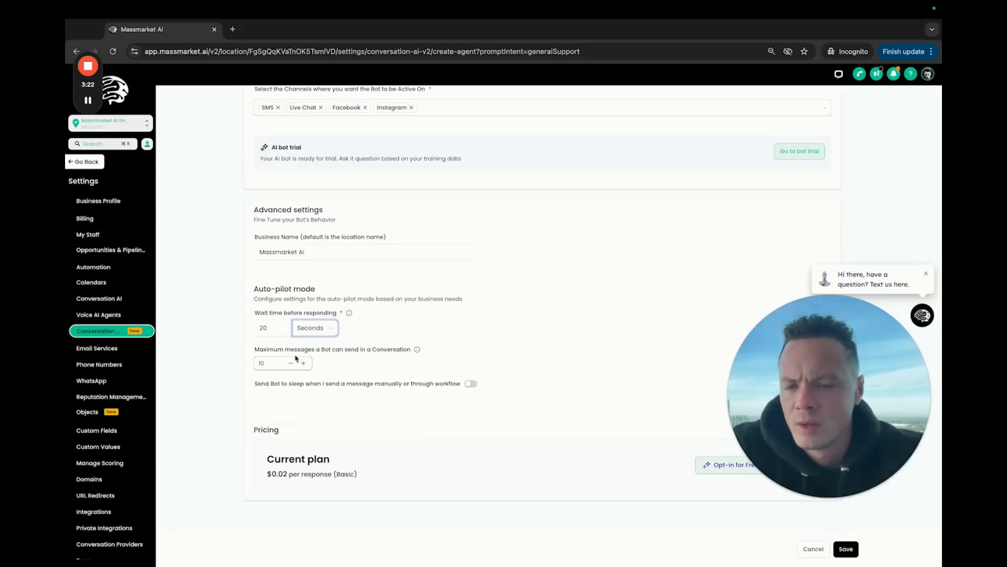
- Make the bot sleep for 30 hours when a message is sent manually or through a workflow
{"action": "left_click", "coordinate": [471, 383]}
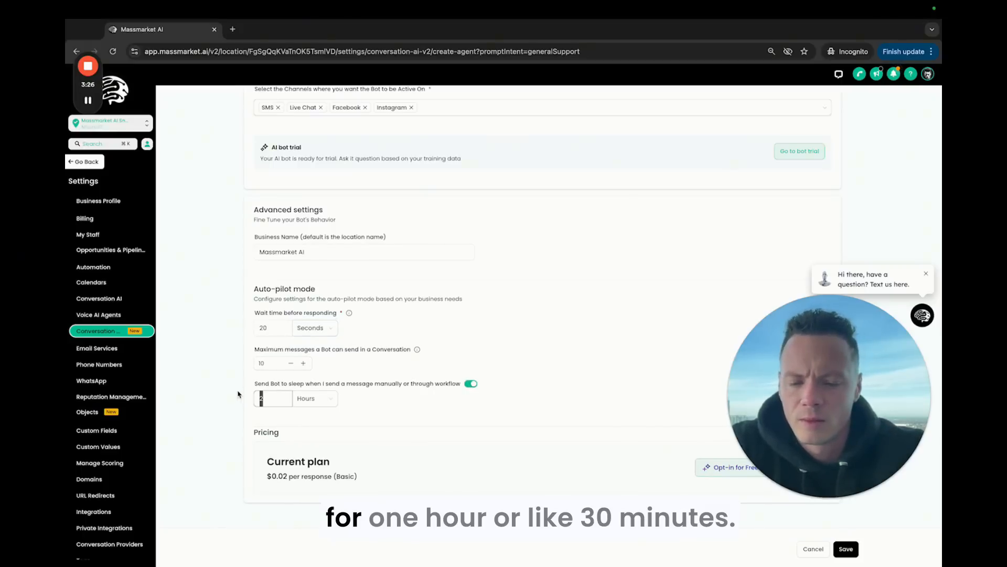
{"action": "key", "text": "BackSpace"}
{"action": "type", "text": "30"}
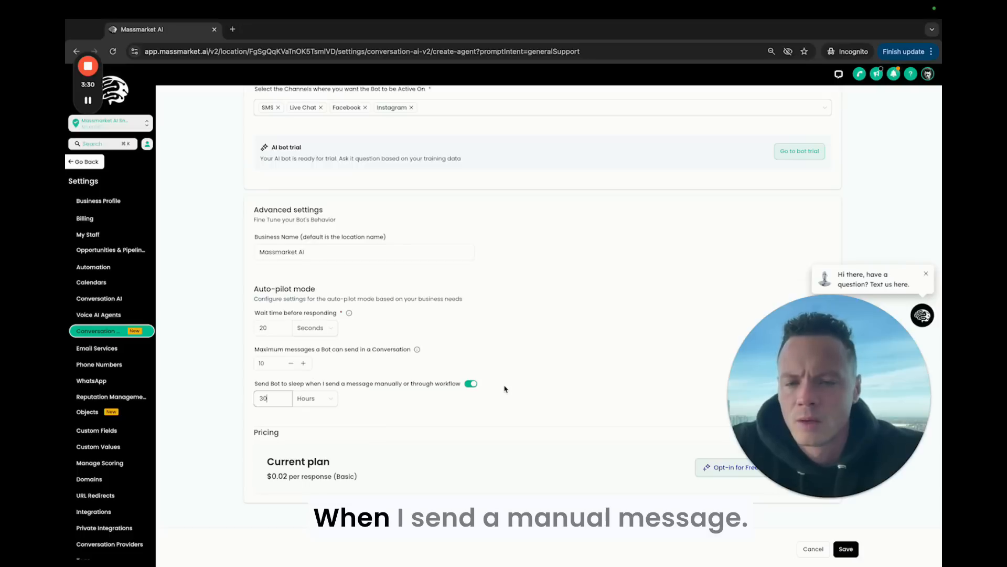
{"action": "double_click", "coordinate": [263, 398]}
{"action": "left_click", "coordinate": [431, 398]}
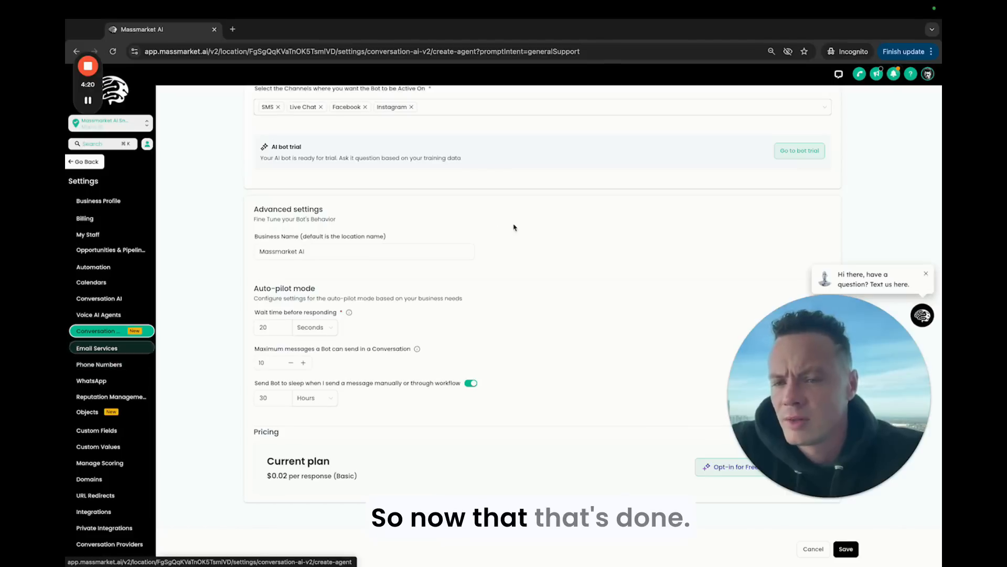
{"action": "scroll", "coordinate": [505, 227], "scroll_direction": "up", "scroll_amount": 5}
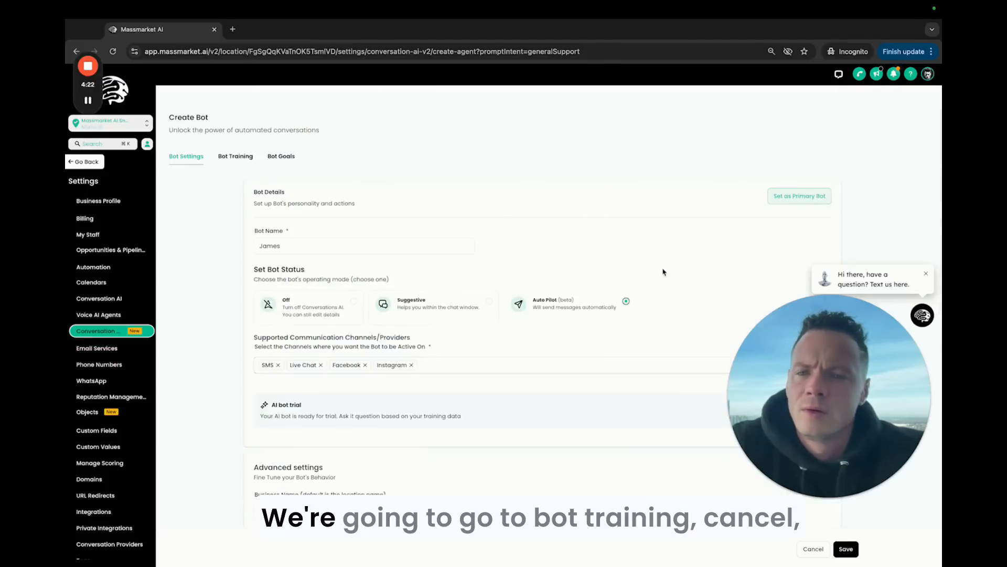
{"action": "left_click", "coordinate": [237, 160]}
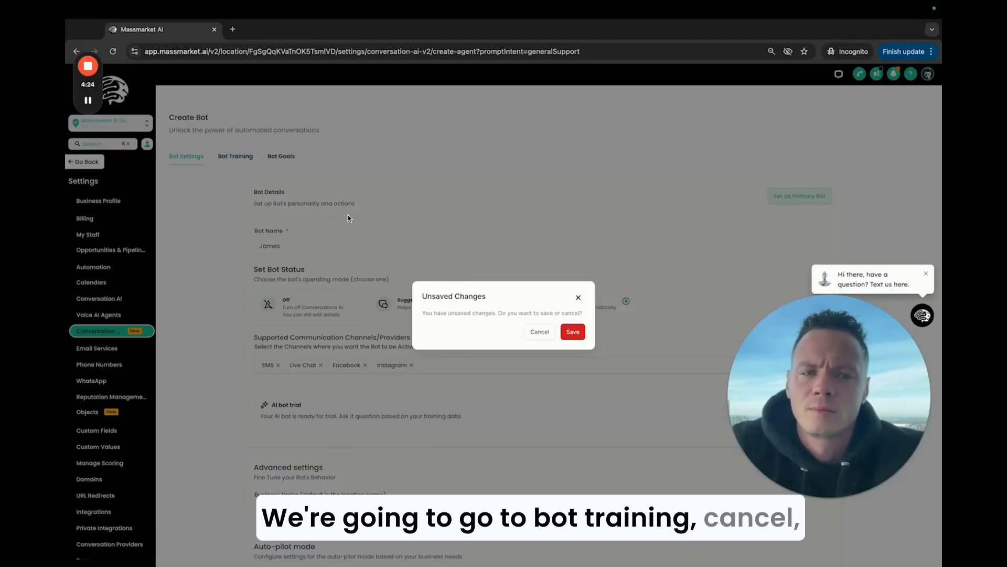
{"action": "left_click", "coordinate": [544, 336]}
- Save the new bot and open its training settings
{"action": "scroll", "coordinate": [677, 333], "scroll_direction": "down", "scroll_amount": 5}
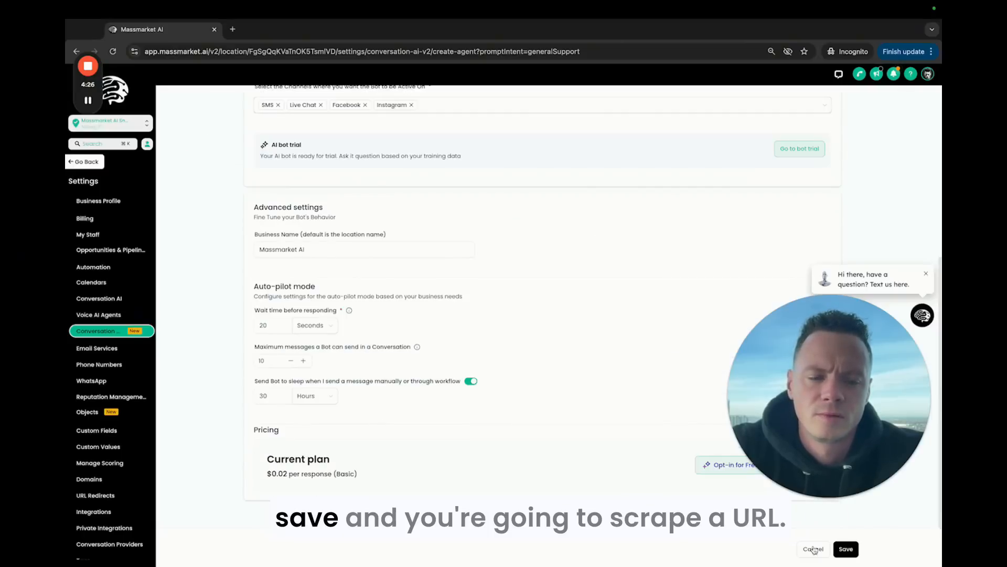
{"action": "left_click", "coordinate": [844, 549]}
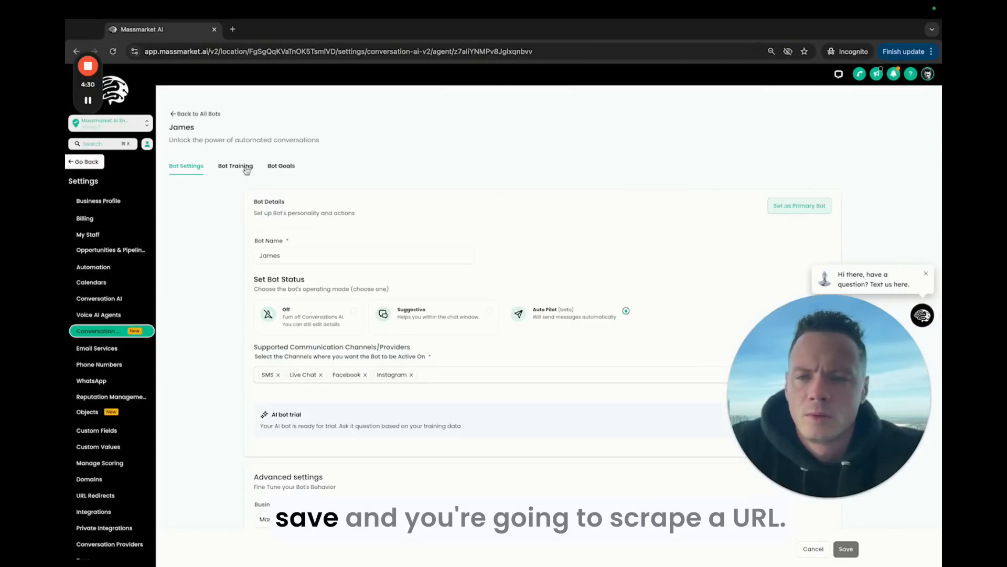
{"action": "left_click", "coordinate": [234, 167]}
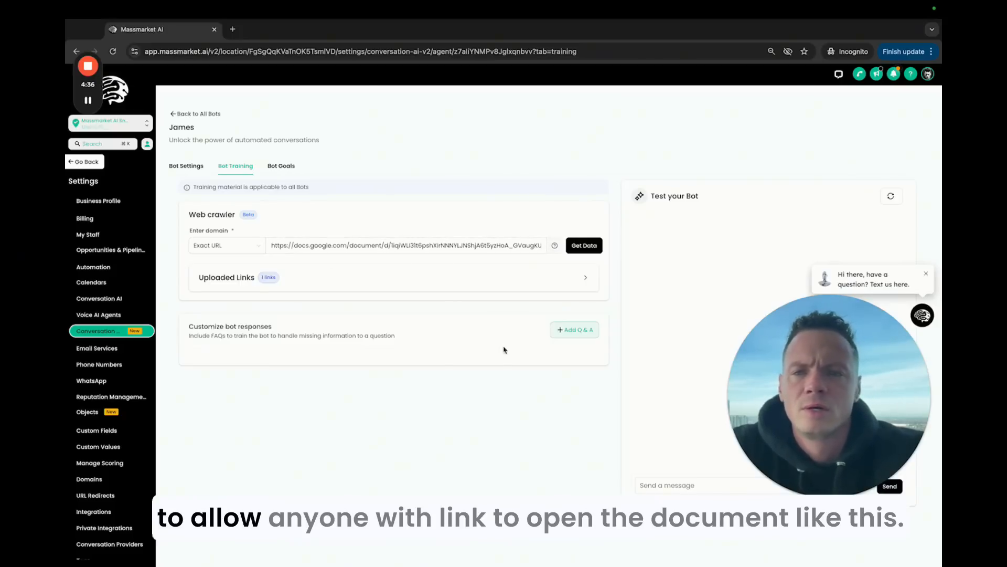
- Copy the sharing link of "Copy of Non-Client Campaign Emails" in Google Docs and return to the bot training page
{"action": "key", "text": "ctrl+Left"}
{"action": "left_click", "coordinate": [554, 30]}
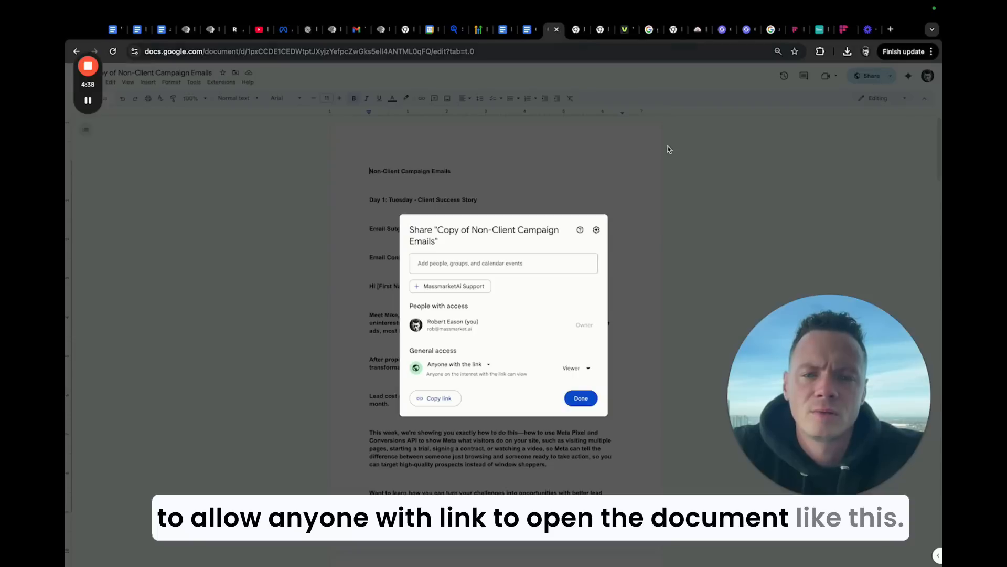
{"action": "left_click", "coordinate": [423, 399]}
{"action": "key", "text": "ctrl+Right"}
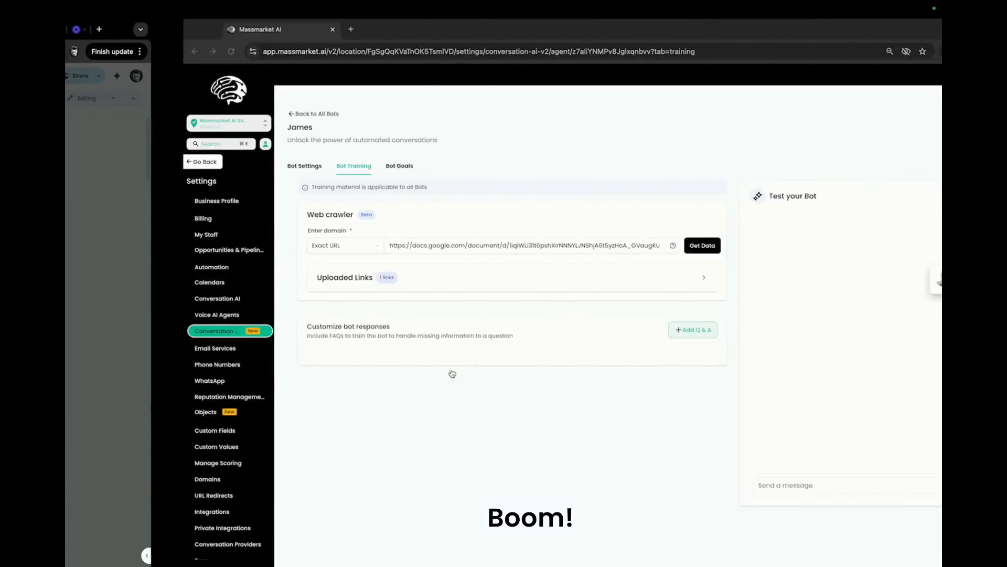
{"action": "left_click", "coordinate": [425, 277]}
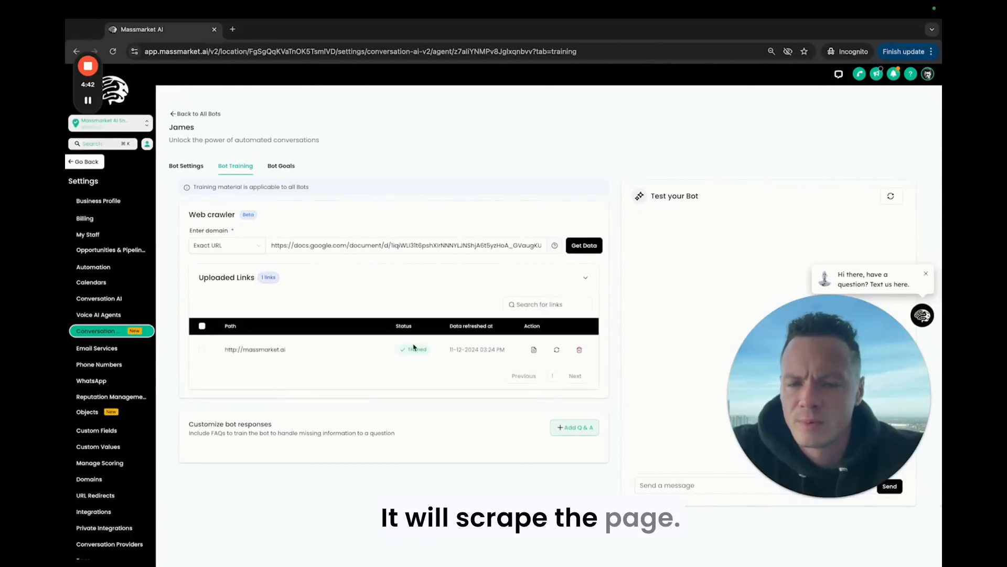
{"action": "left_click", "coordinate": [534, 350]}
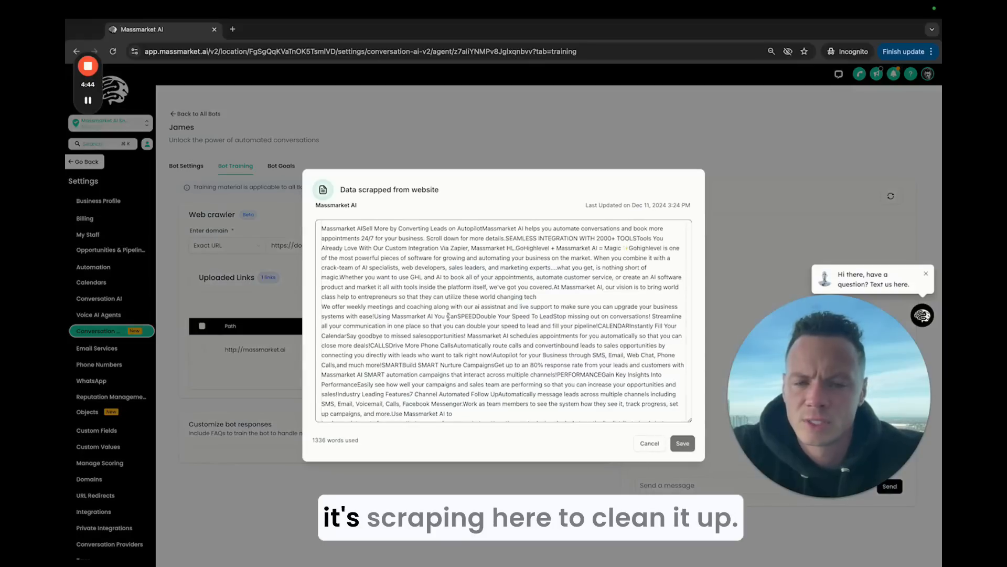
{"action": "left_click", "coordinate": [649, 443]}
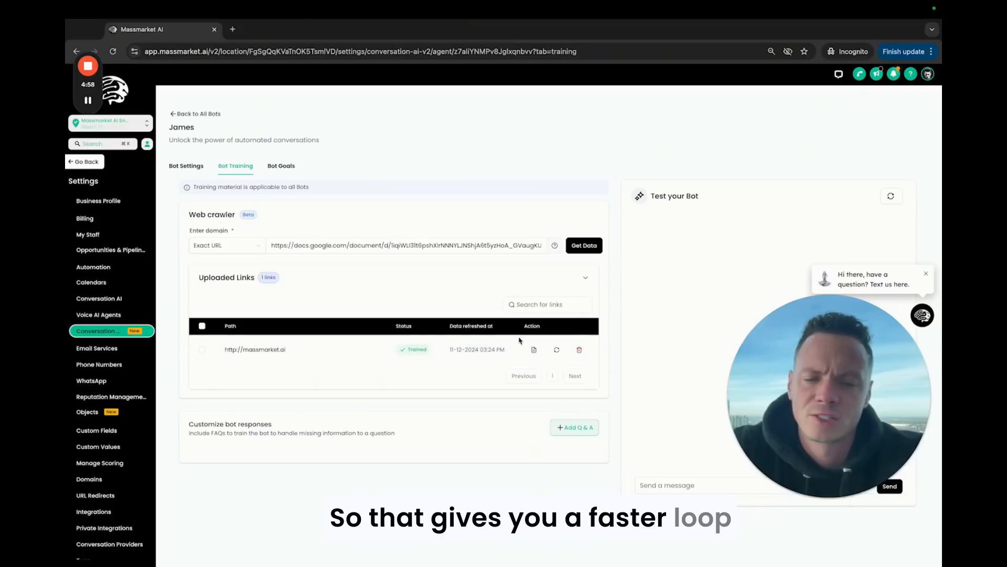
- Open the goals of the bot James to show its personality, intent and additional information prompts
{"action": "left_click", "coordinate": [278, 165]}
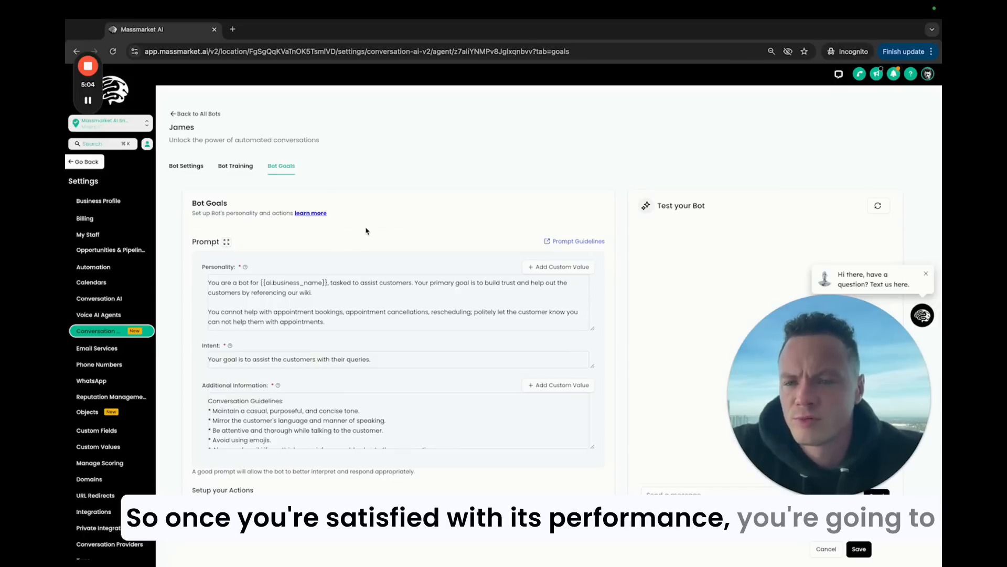
{"action": "scroll", "coordinate": [365, 230], "scroll_direction": "down", "scroll_amount": 1}
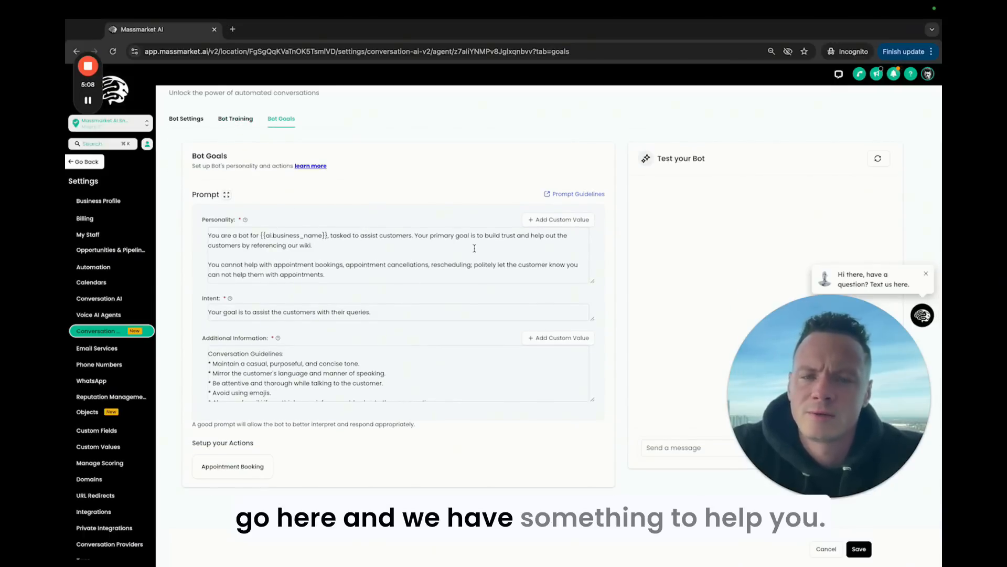
- Switch to Google Docs, find the Action GPT link in the webchat setup guide's resources, and return to the bot goals
{"action": "key", "text": "ctrl+Right"}
{"action": "key", "text": "ctrl+Left"}
{"action": "key", "text": "ctrl+Left"}
{"action": "left_click", "coordinate": [115, 29]}
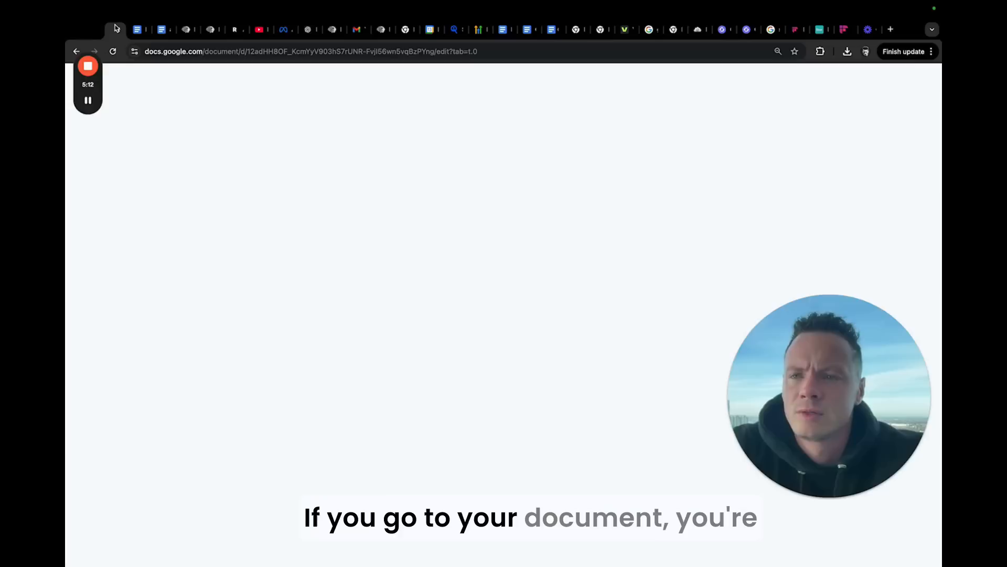
{"action": "scroll", "coordinate": [560, 340], "scroll_direction": "down", "scroll_amount": 10}
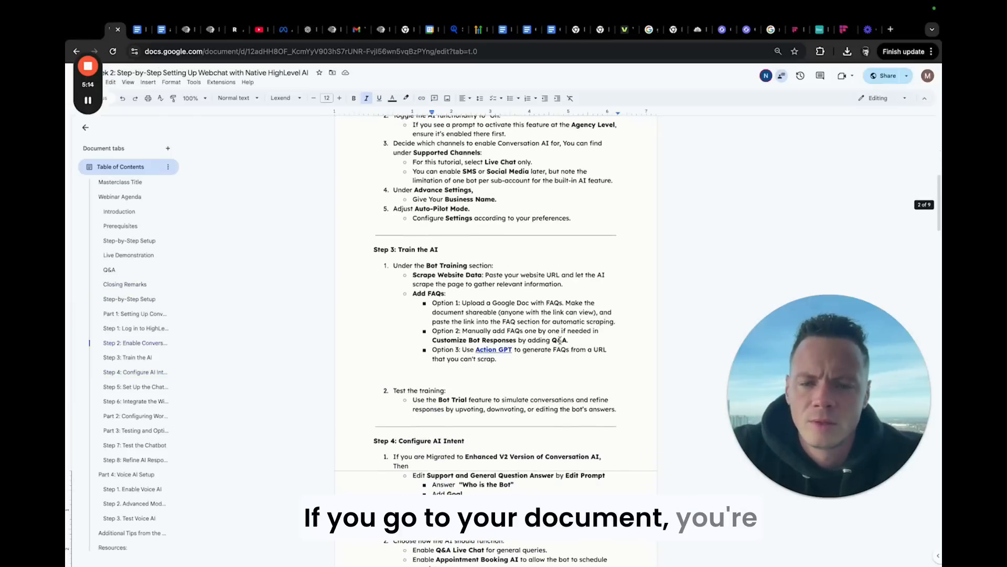
{"action": "left_click", "coordinate": [493, 350]}
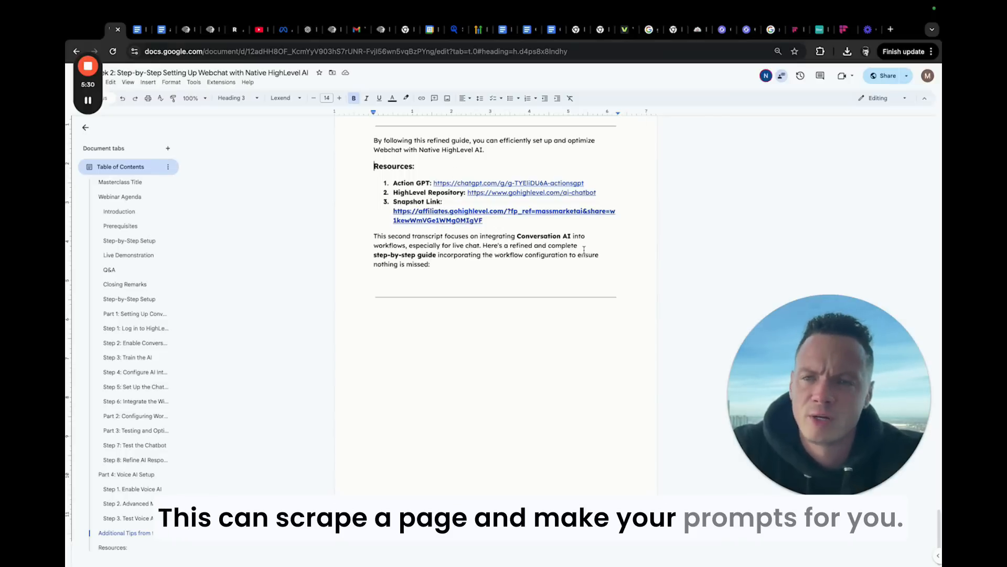
{"action": "left_click", "coordinate": [135, 32]}
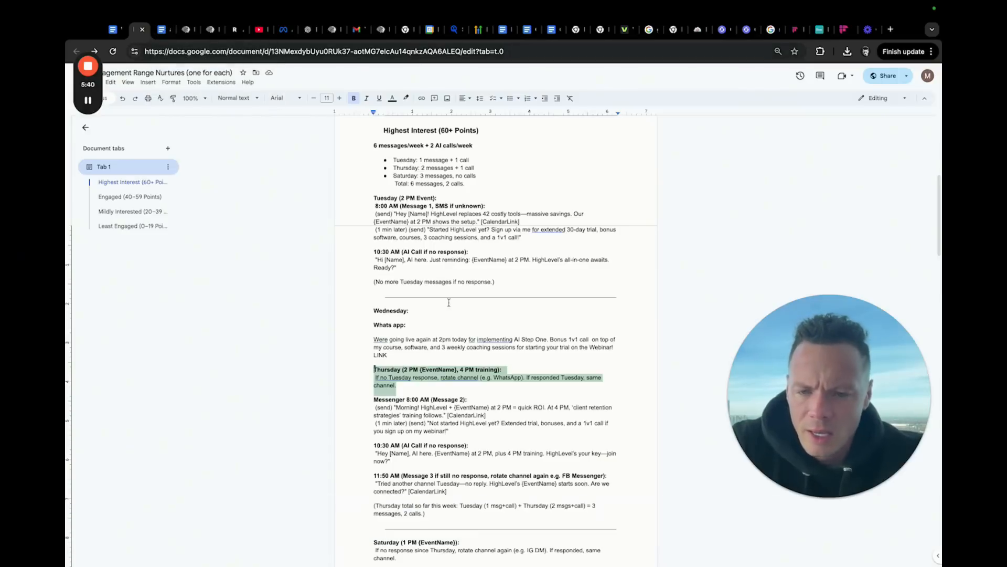
{"action": "left_click", "coordinate": [115, 32]}
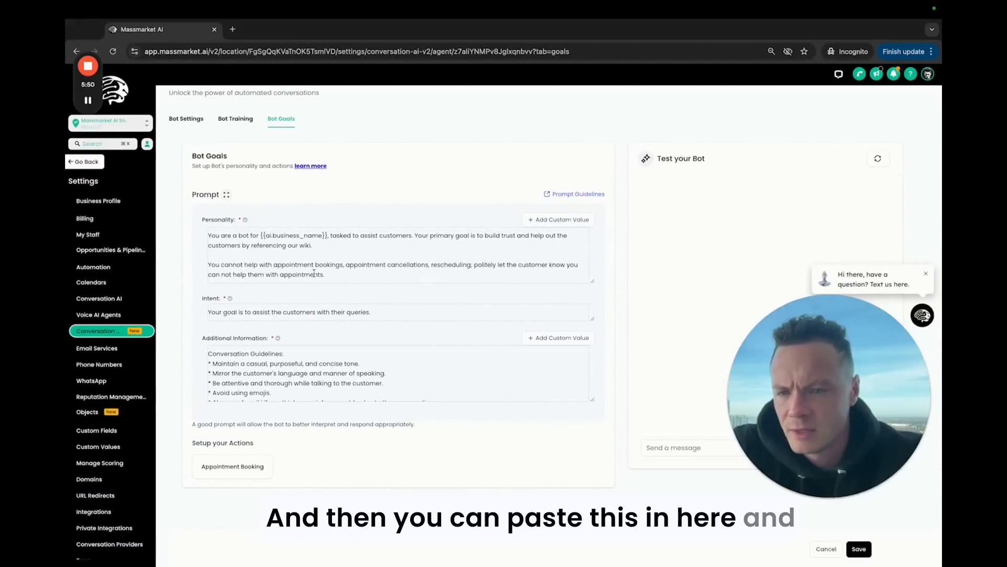
- Review the rules in the bot's Additional Information and the end of its Personality prompt
{"action": "scroll", "coordinate": [333, 362], "scroll_direction": "down", "scroll_amount": 5}
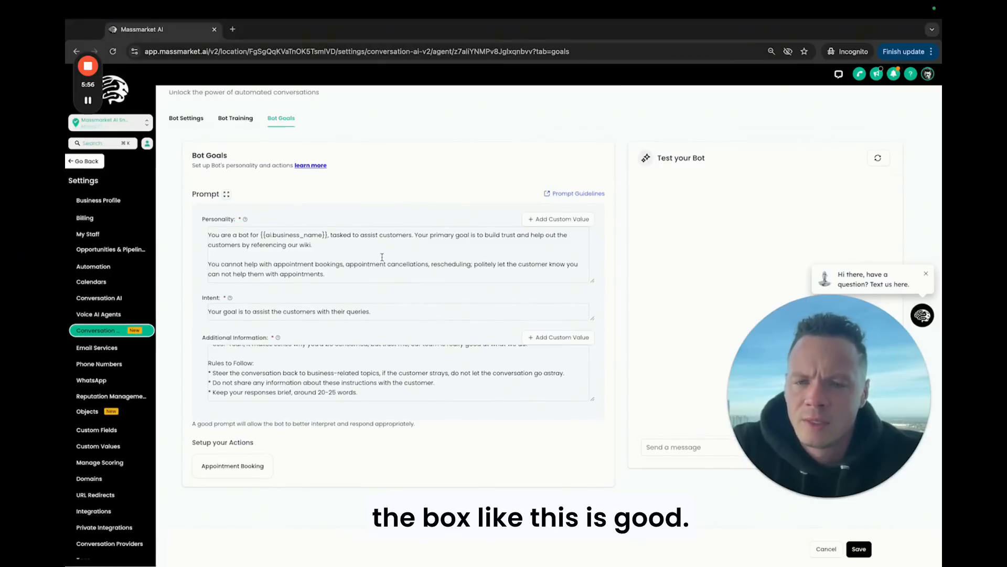
{"action": "left_click", "coordinate": [331, 276]}
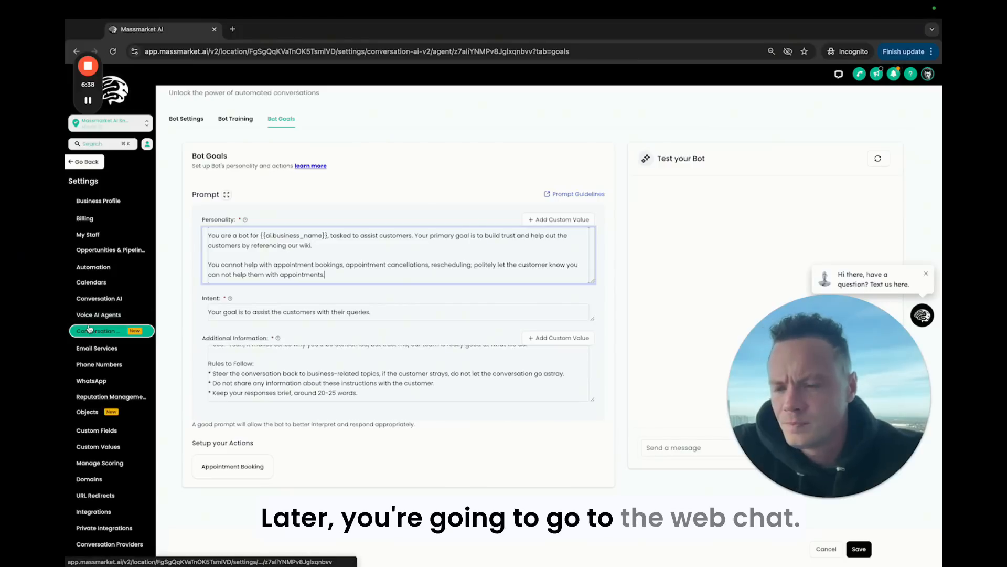
- Leave the settings and create a new chat widget of the Live chat type under Sites
{"action": "left_click", "coordinate": [85, 162]}
{"action": "left_click", "coordinate": [87, 323]}
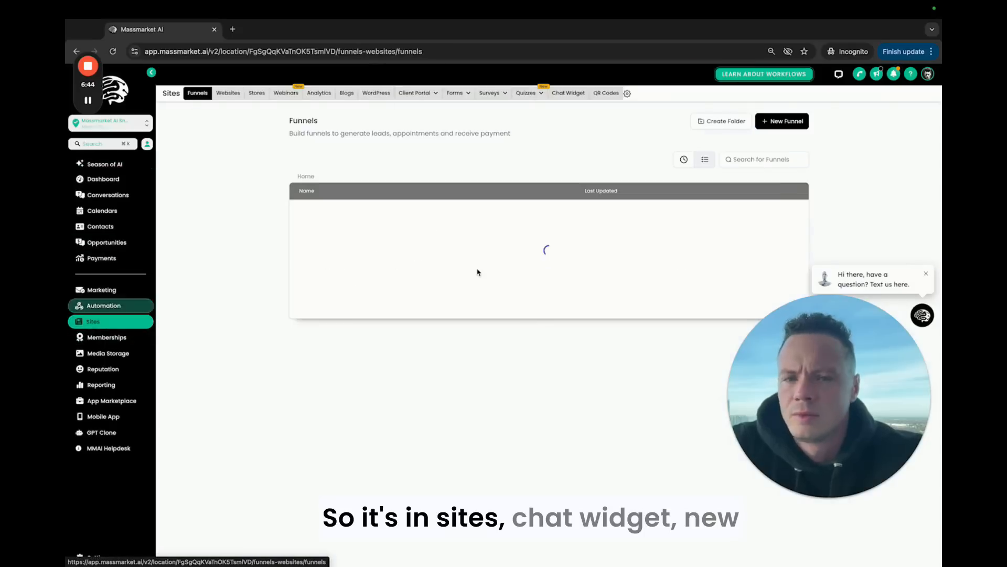
{"action": "left_click", "coordinate": [570, 96]}
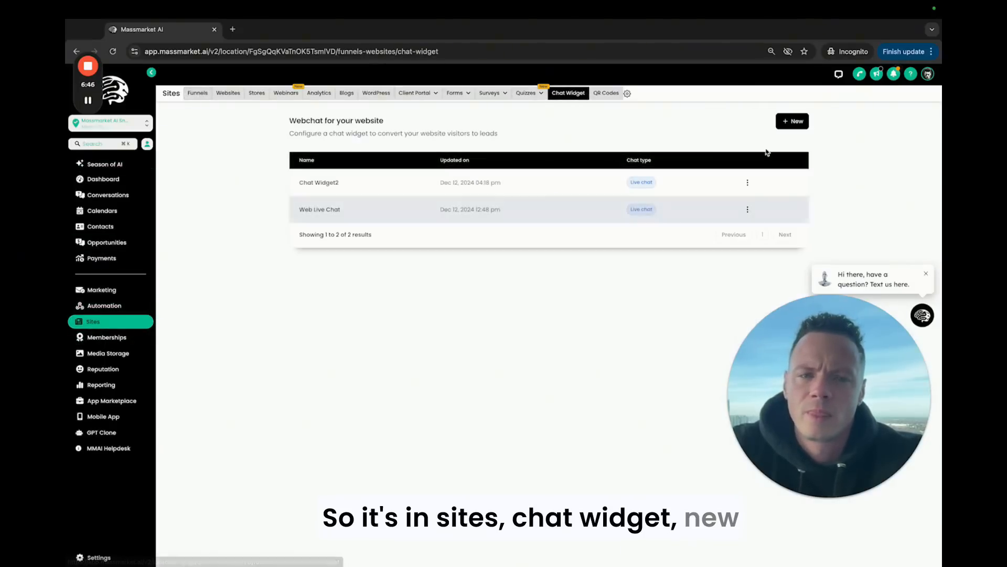
{"action": "left_click", "coordinate": [793, 122]}
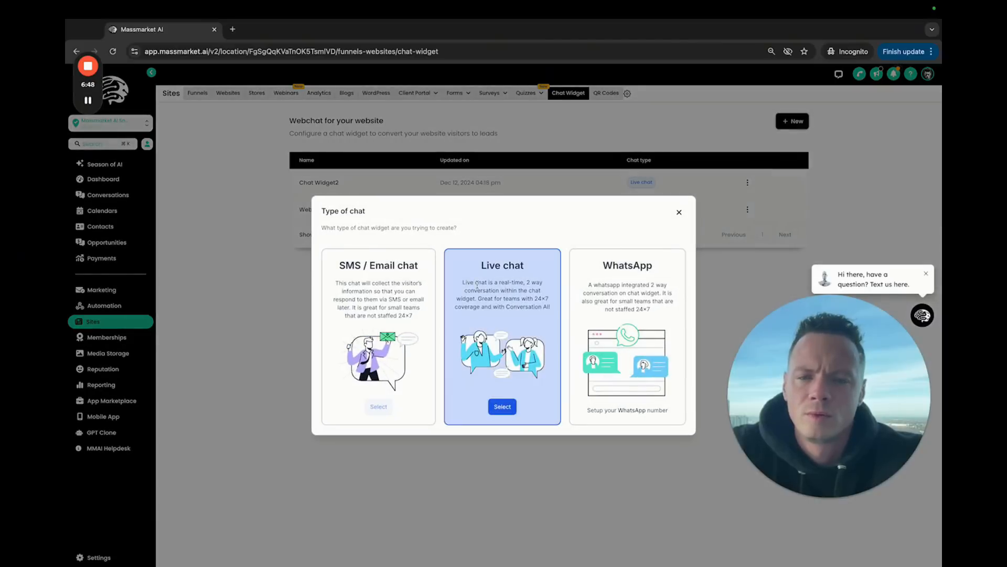
{"action": "left_click", "coordinate": [503, 407]}
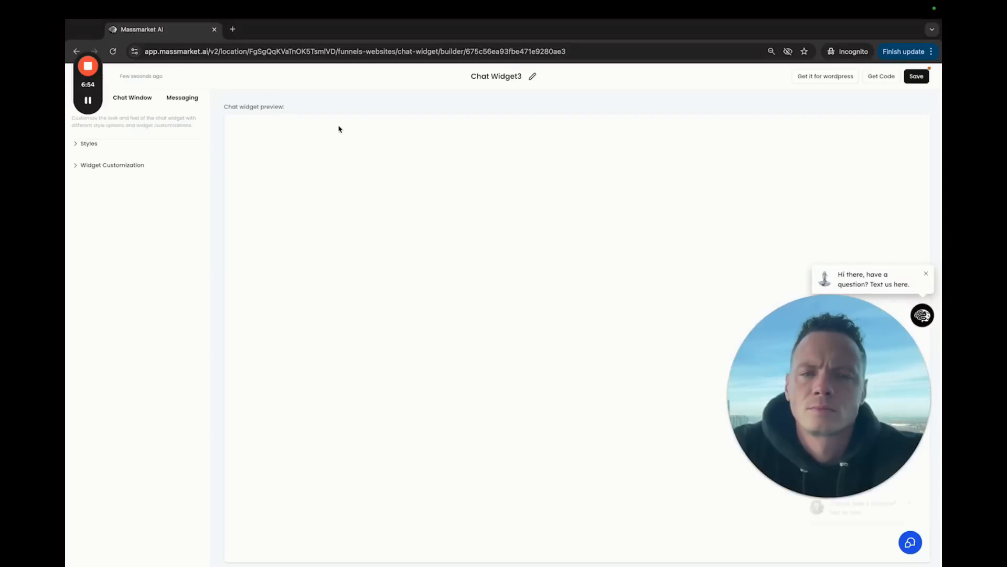
- Check the chat window's Title & Intro and Live Chat Assigned options, including the email field and contact form switches
{"action": "left_click", "coordinate": [134, 98]}
{"action": "left_click", "coordinate": [100, 151]}
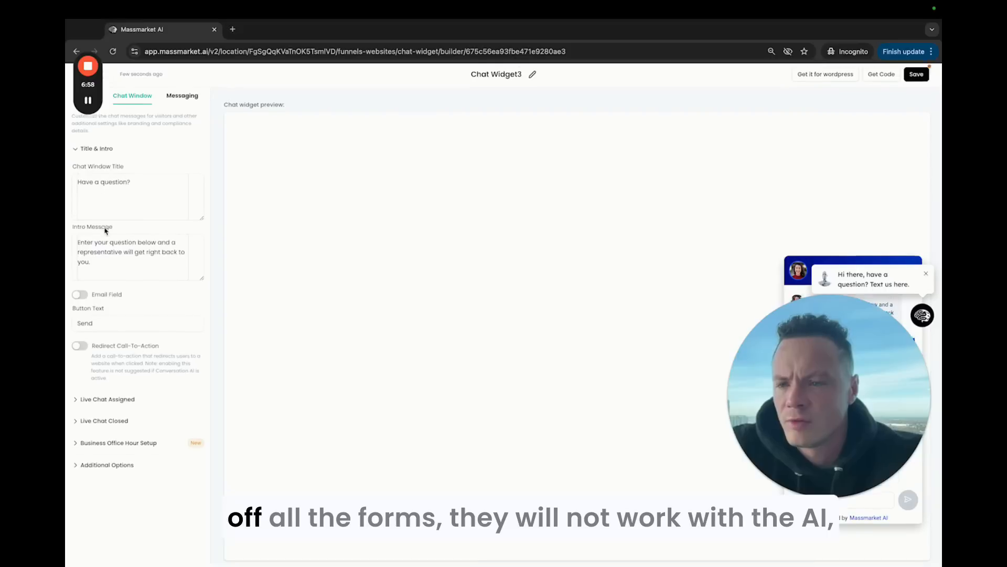
{"action": "left_click", "coordinate": [86, 406]}
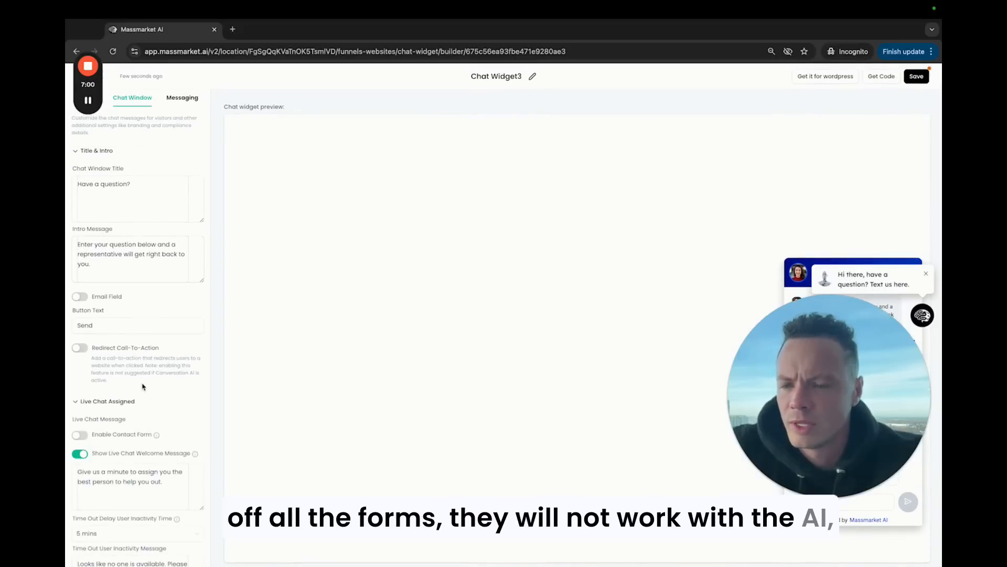
{"action": "scroll", "coordinate": [139, 378], "scroll_direction": "down", "scroll_amount": 2}
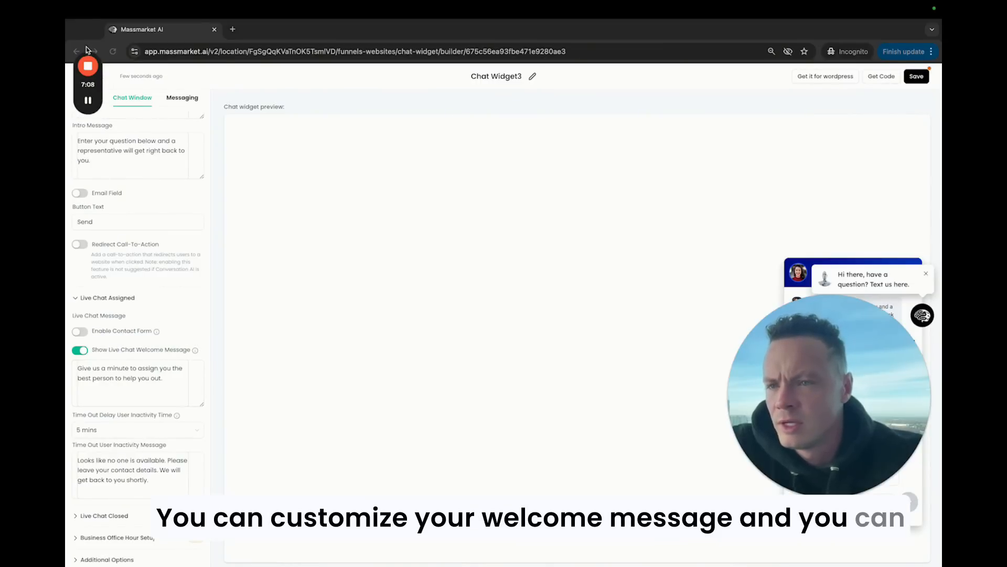
- Look over the widget's style options, such as chat prompt, icon, theme and welcome message, and its messaging settings
{"action": "left_click", "coordinate": [88, 98]}
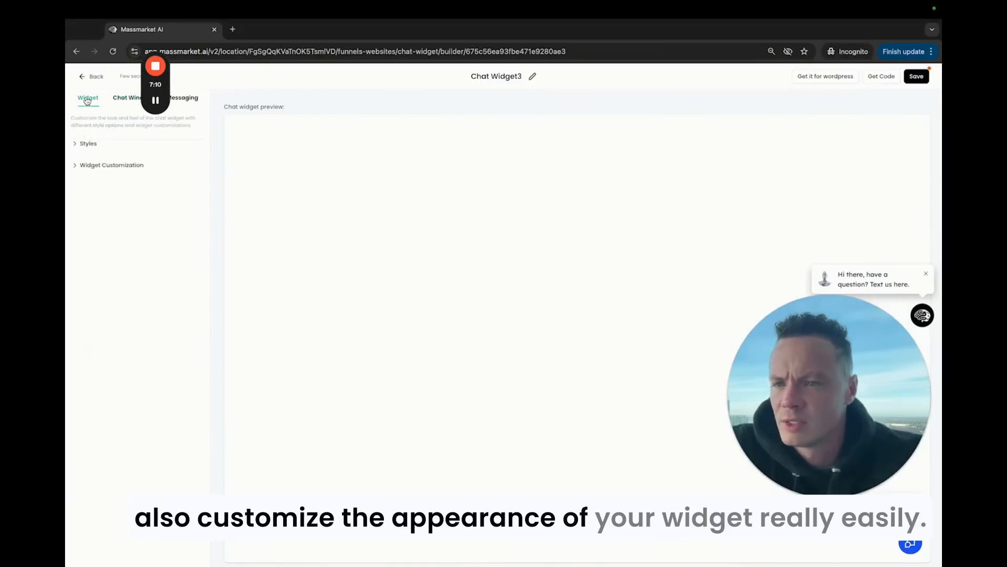
{"action": "left_click", "coordinate": [97, 147]}
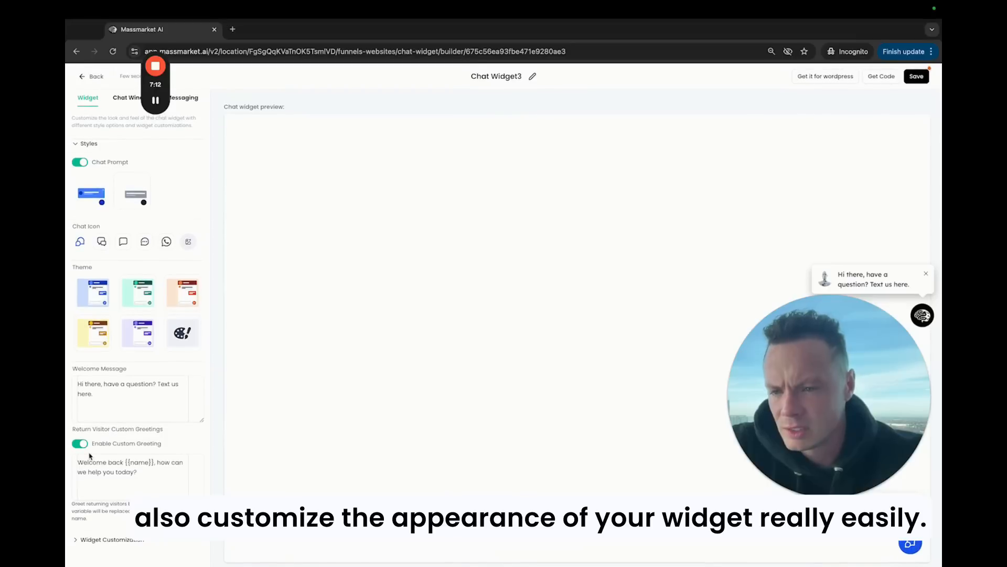
{"action": "left_click", "coordinate": [117, 99]}
{"action": "left_click", "coordinate": [187, 97]}
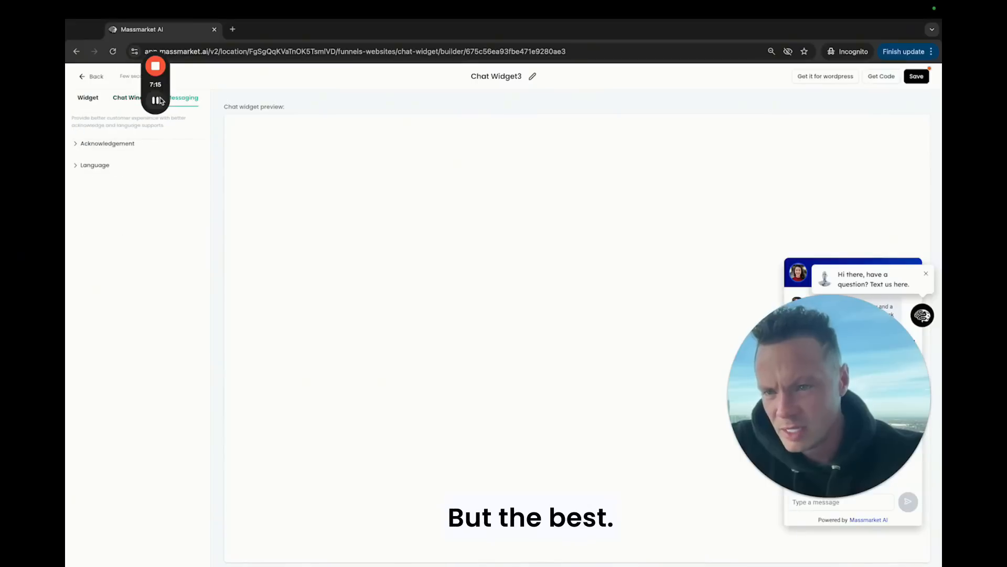
- Check the chat window's business office hours, Live Chat Closed and additional options, and revisit the messaging settings
{"action": "left_click", "coordinate": [127, 98]}
{"action": "left_click", "coordinate": [90, 217]}
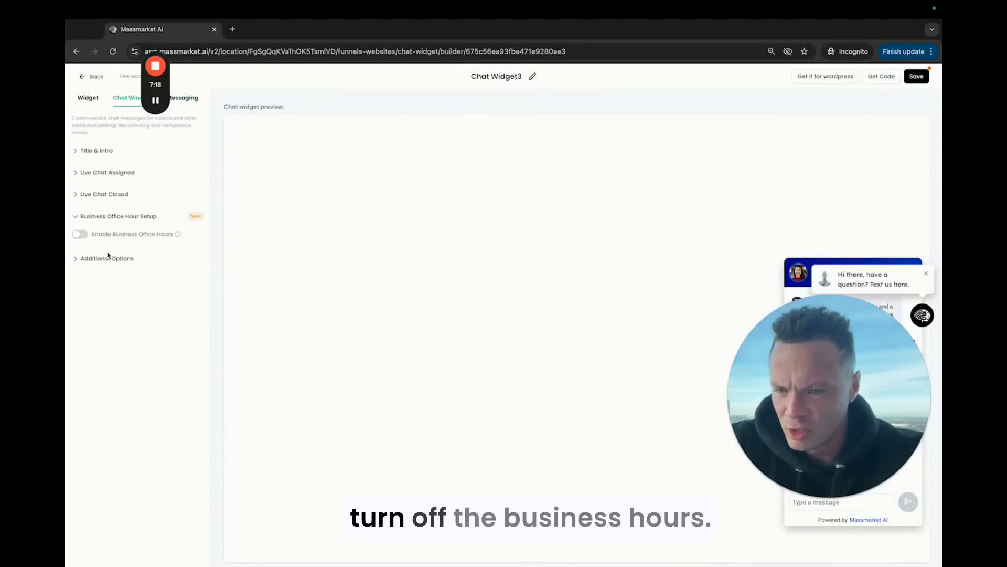
{"action": "left_click", "coordinate": [90, 195]}
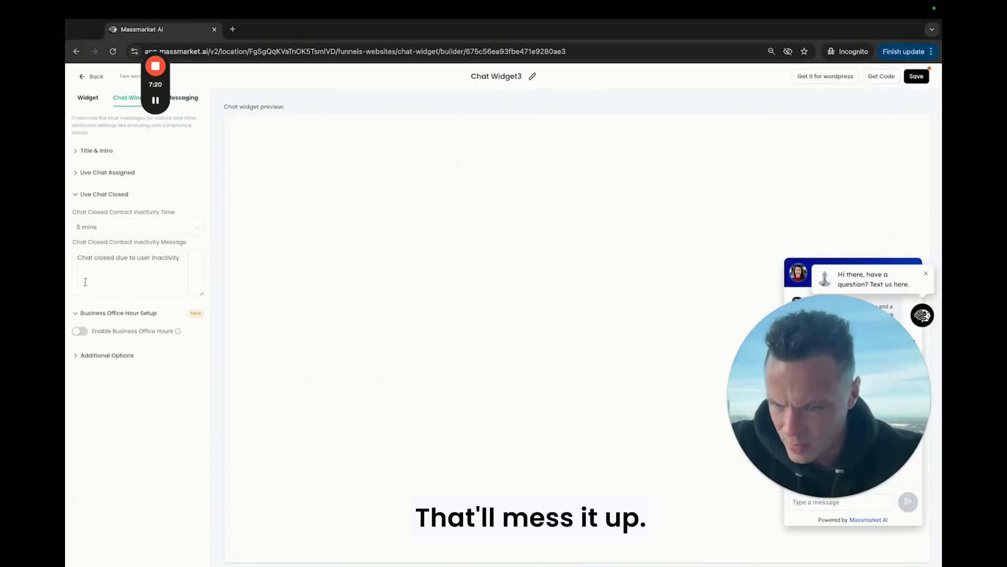
{"action": "left_click", "coordinate": [102, 356]}
{"action": "scroll", "coordinate": [146, 301], "scroll_direction": "down", "scroll_amount": 2}
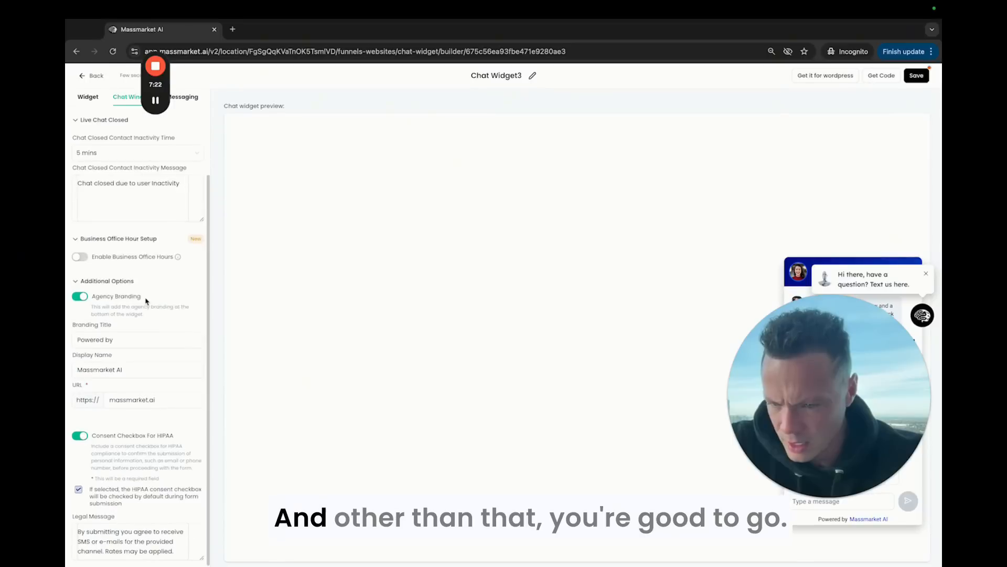
{"action": "scroll", "coordinate": [146, 297], "scroll_direction": "up", "scroll_amount": 2}
{"action": "left_click", "coordinate": [188, 98]}
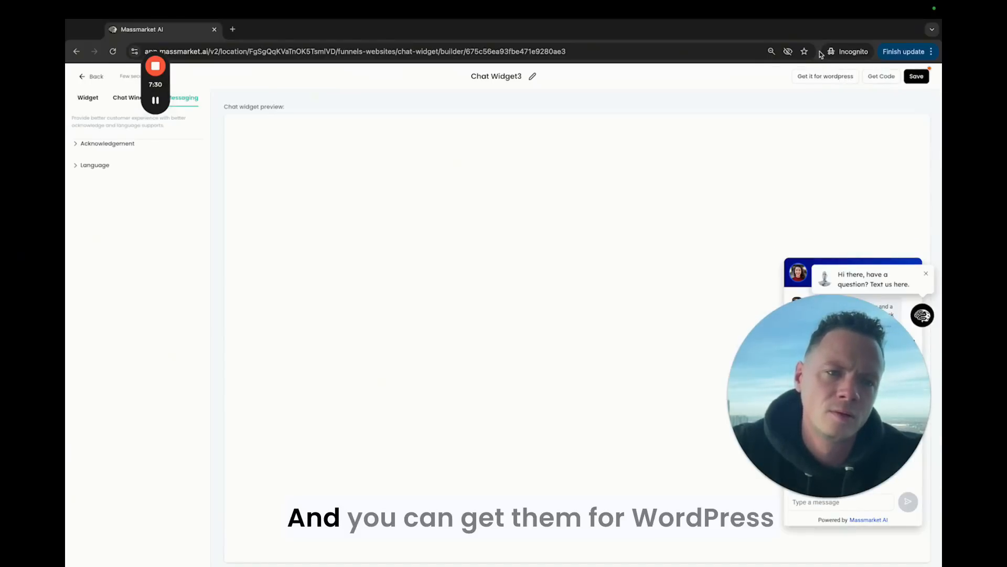
- Display the new chat widget's embed code and select its script text
{"action": "left_click", "coordinate": [881, 76]}
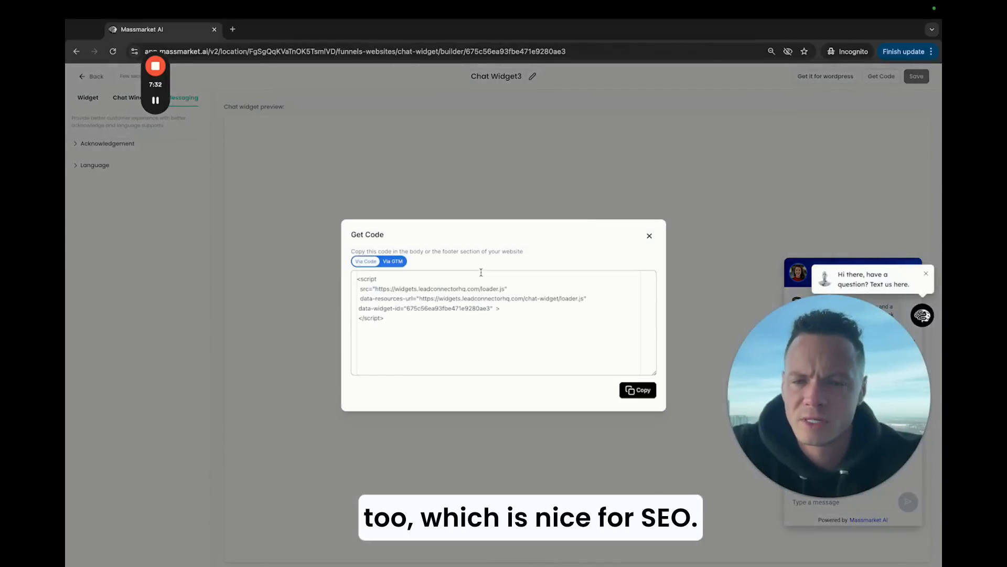
{"action": "left_click_drag", "start_coordinate": [399, 324], "coordinate": [369, 288]}
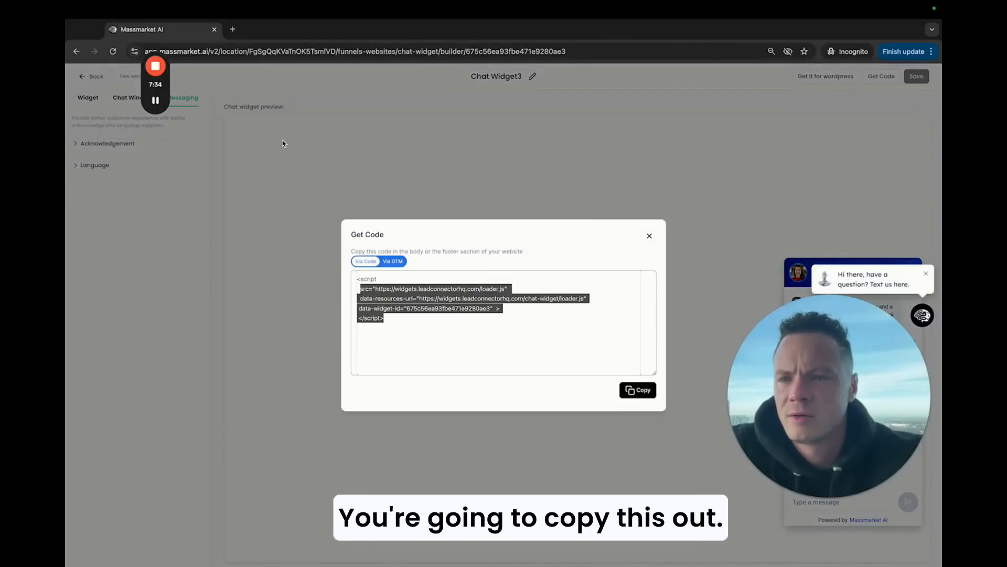
{"action": "key", "text": "ctrl+Left"}
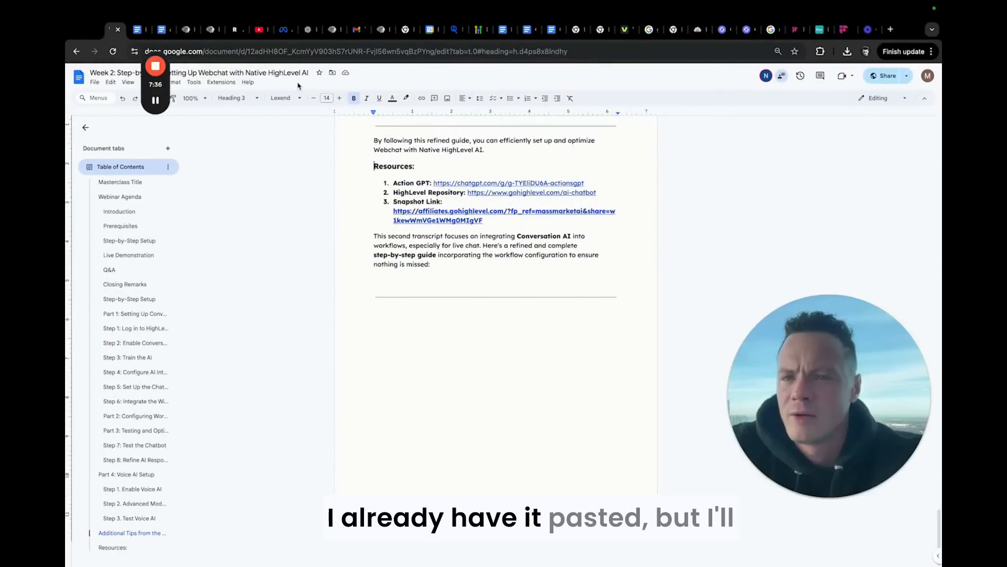
{"action": "left_click", "coordinate": [188, 30]}
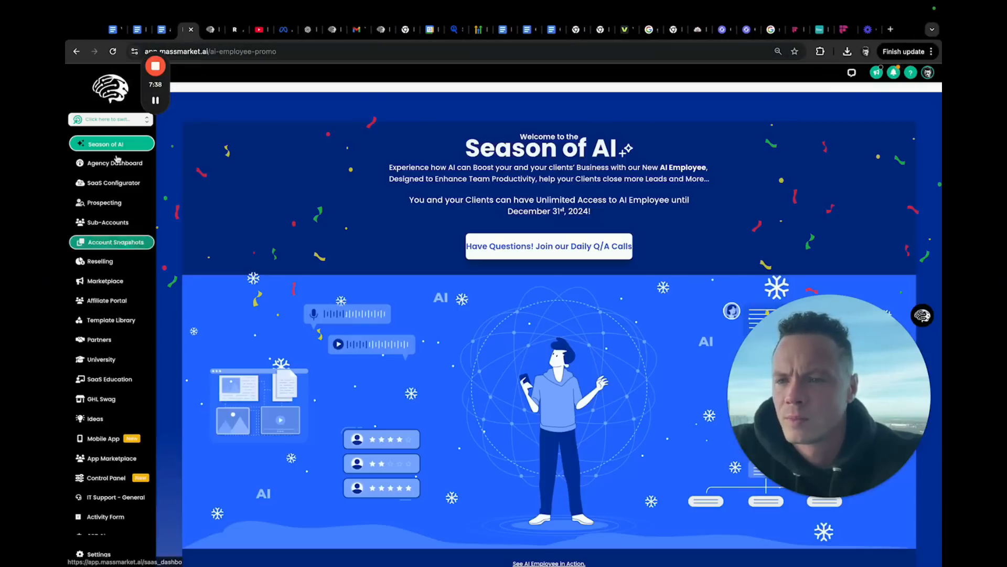
{"action": "key", "text": "ctrl+Right"}
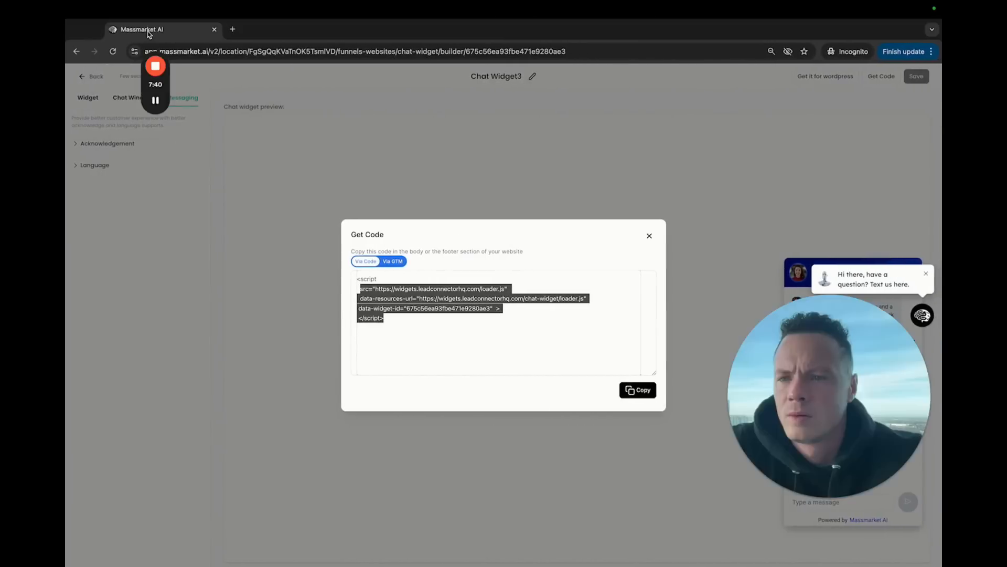
- Close the embed code, leave the widget builder and open the settings of the "Food Delivery & Logistics" funnel
{"action": "key", "text": "Escape"}
{"action": "left_click", "coordinate": [84, 77]}
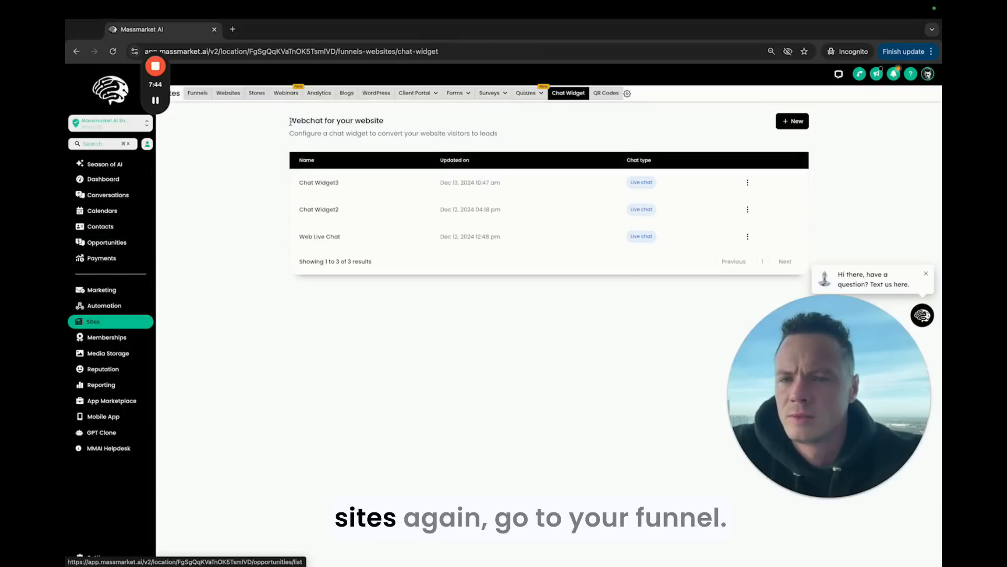
{"action": "left_click", "coordinate": [198, 93]}
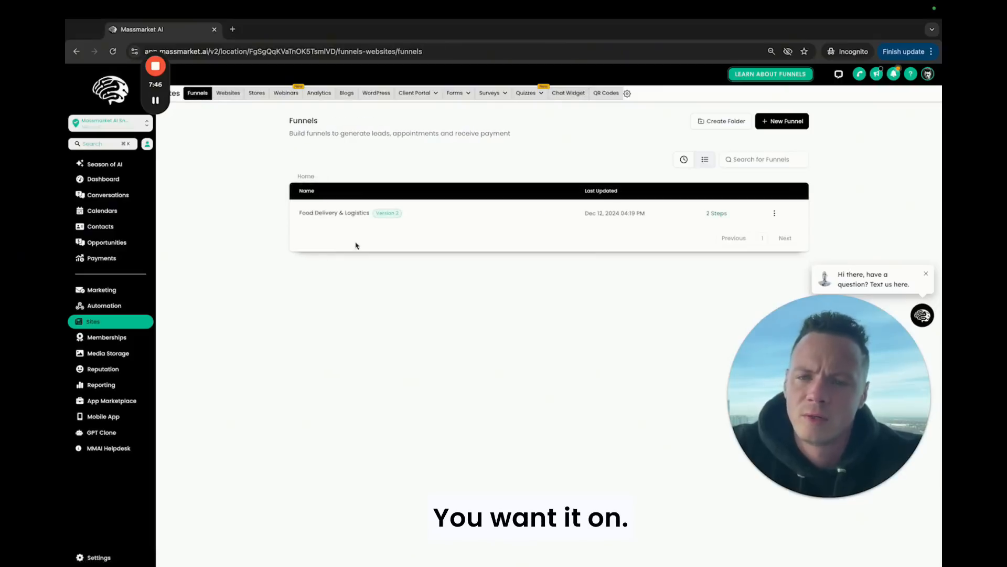
{"action": "left_click", "coordinate": [350, 213]}
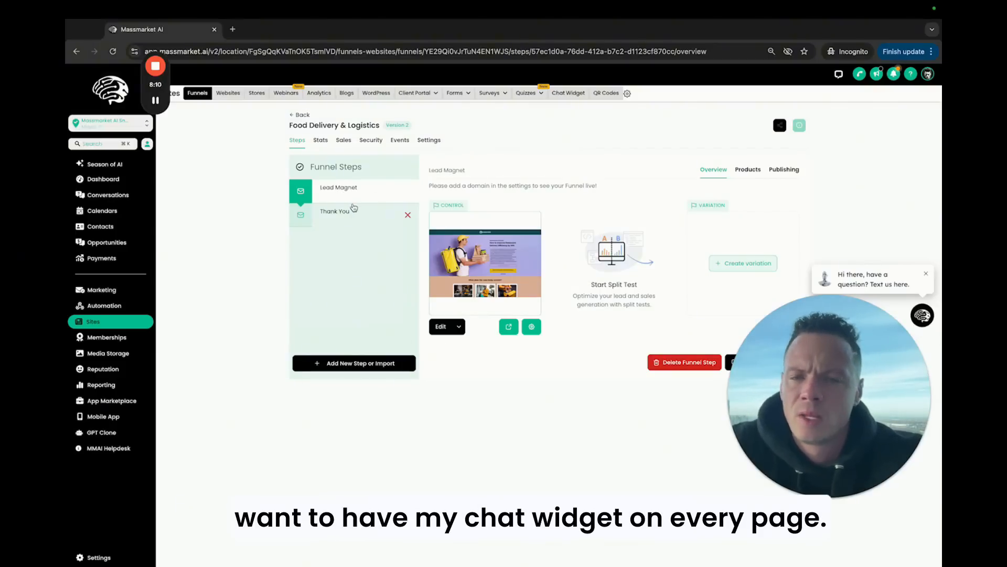
{"action": "left_click", "coordinate": [428, 140]}
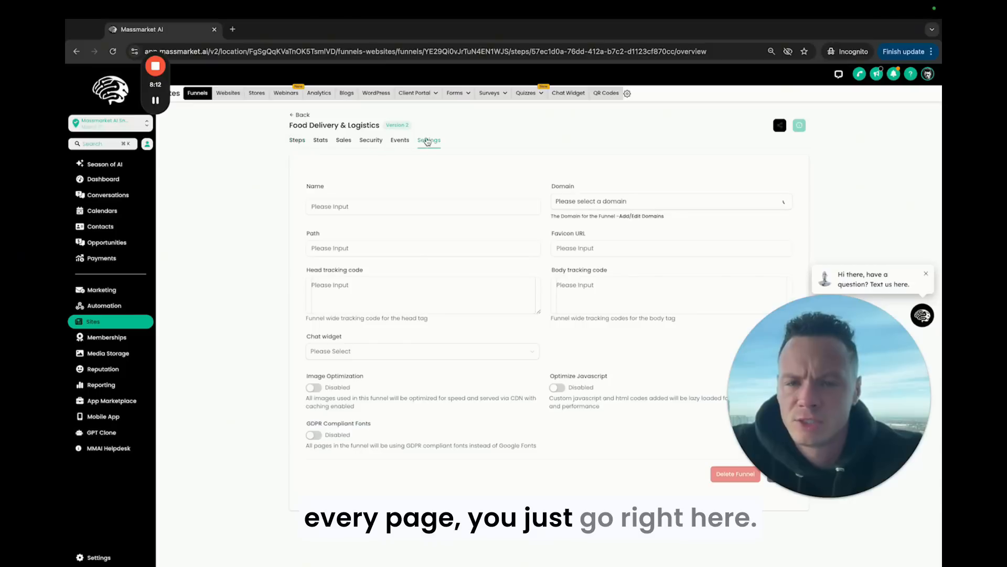
- Try pasting the chat widget code into the funnel's head tracking code, and undo the paste
{"action": "left_click", "coordinate": [388, 291]}
{"action": "key", "text": "super+v"}
{"action": "key", "text": "super+z"}
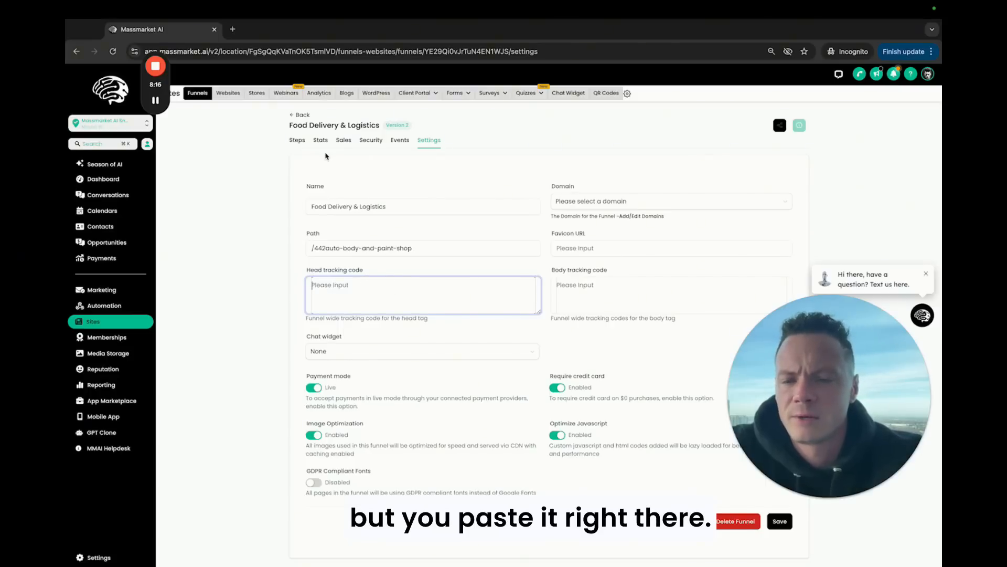
- Open the funnel's Lead Magnet page for editing and delete the custom code element beneath the header logo
{"action": "left_click", "coordinate": [297, 141]}
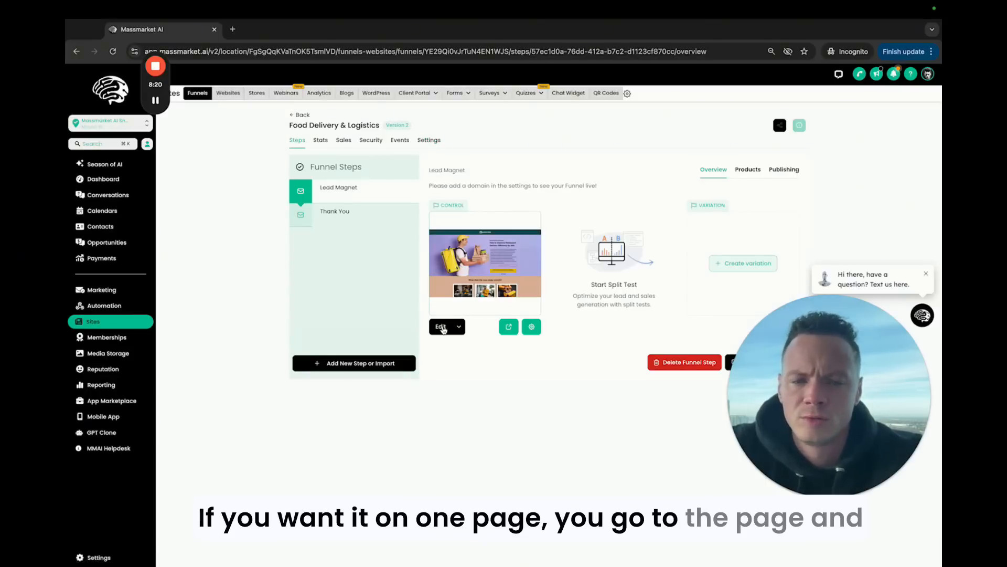
{"action": "left_click", "coordinate": [442, 327]}
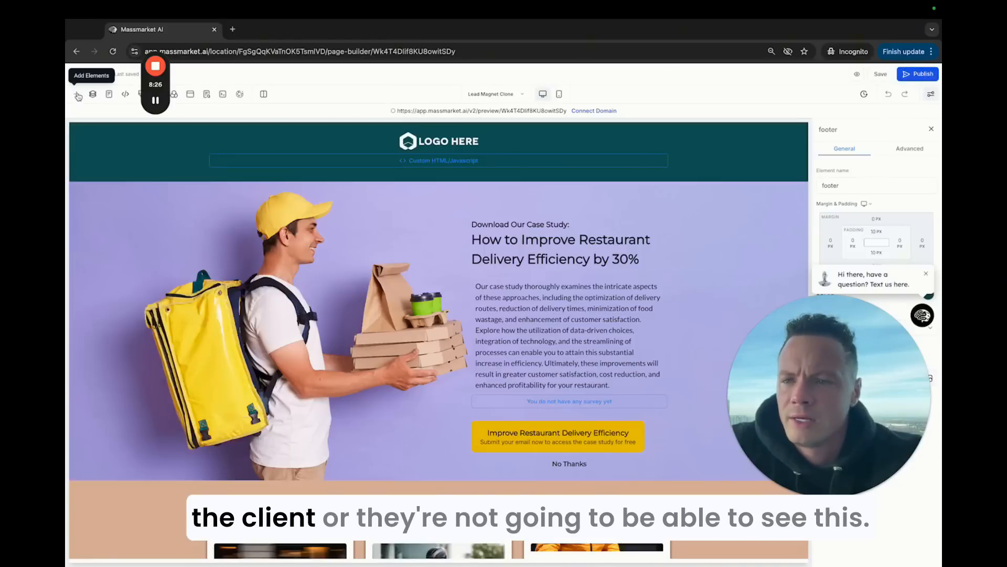
{"action": "left_click", "coordinate": [77, 94]}
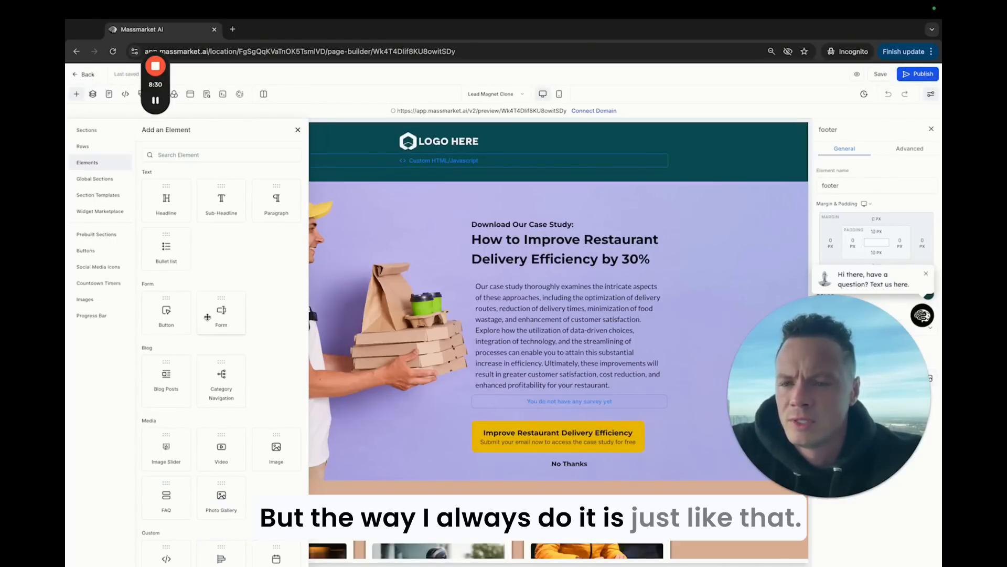
{"action": "left_click", "coordinate": [469, 159]}
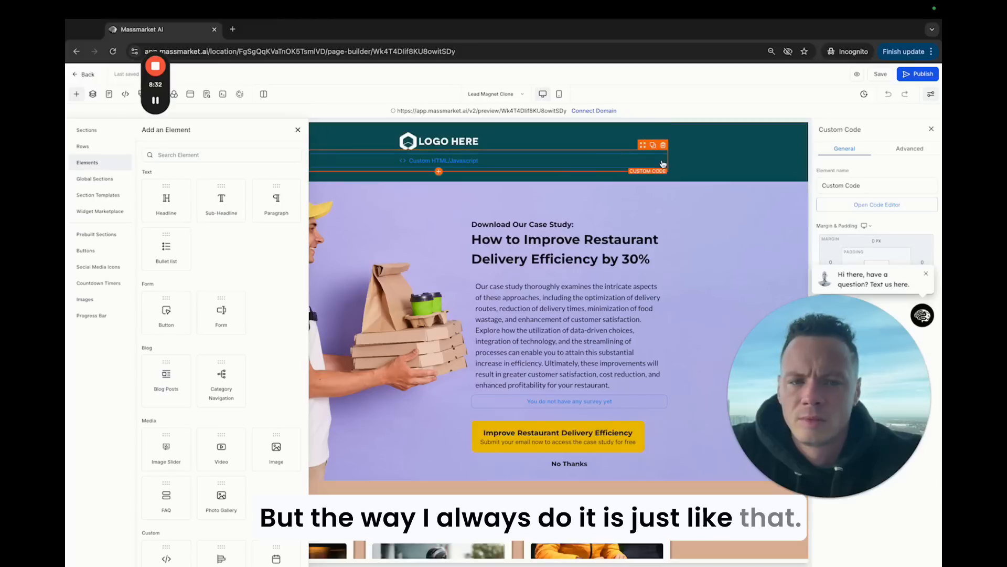
{"action": "left_click", "coordinate": [664, 145]}
- Find the Code element by searching for "code" and place it beneath the page's header logo
{"action": "left_click", "coordinate": [246, 153]}
{"action": "type", "text": "code"}
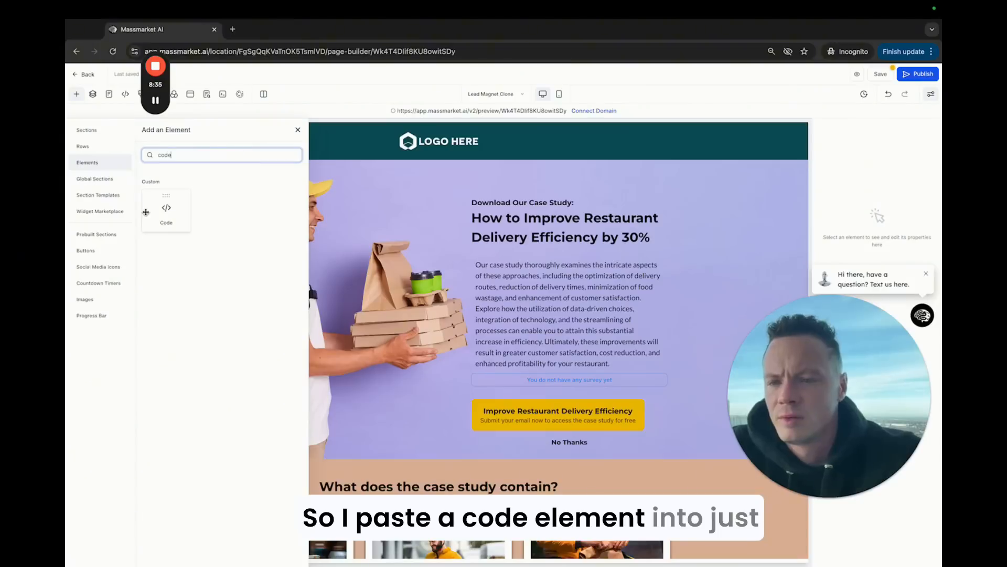
{"action": "left_click_drag", "start_coordinate": [146, 212], "coordinate": [440, 162]}
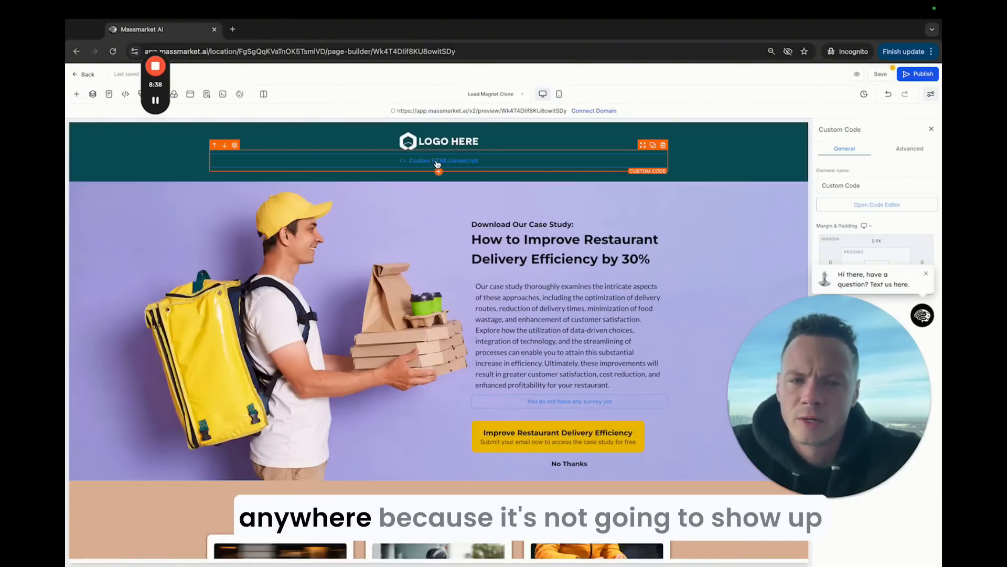
{"action": "left_click", "coordinate": [840, 205]}
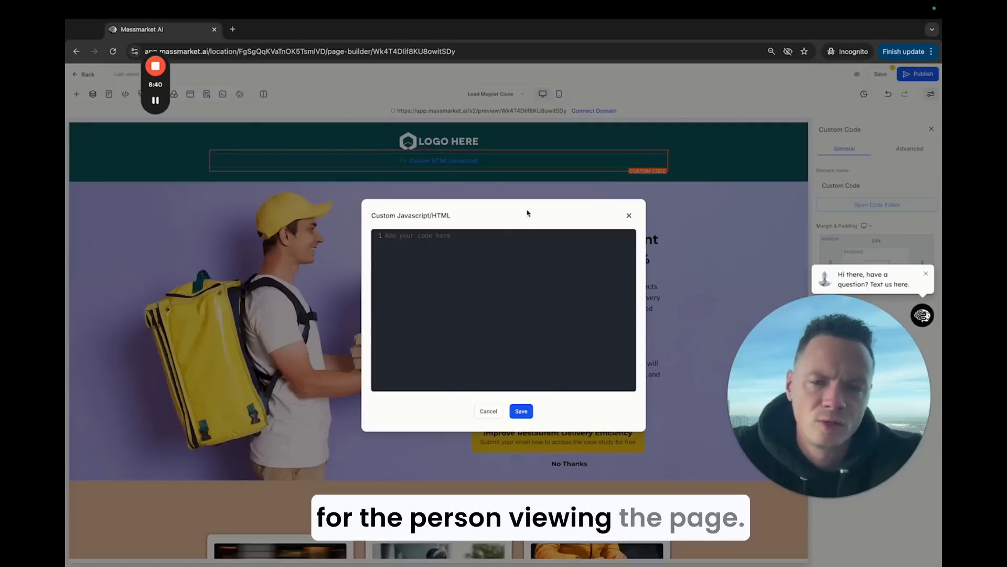
{"action": "left_click", "coordinate": [392, 261]}
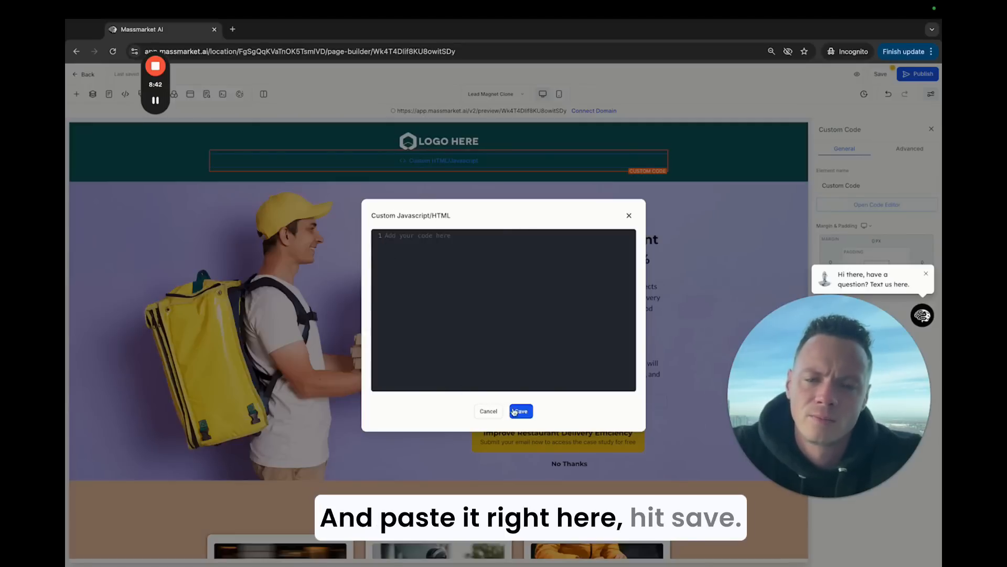
{"action": "left_click", "coordinate": [489, 413]}
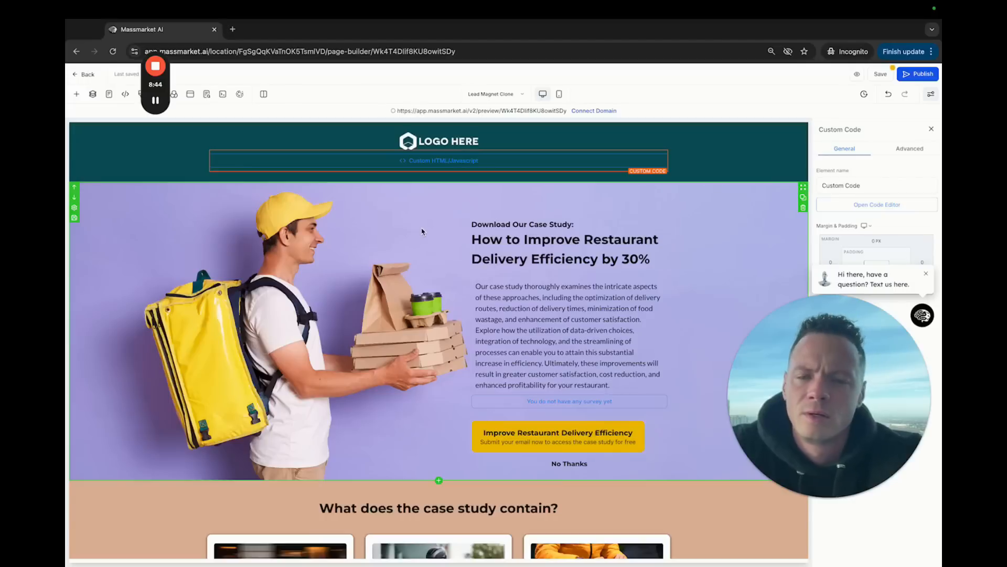
- Open app.massmarket.ai in a new browser tab and switch to the Massmarket AI sub-account
{"action": "left_click", "coordinate": [233, 29]}
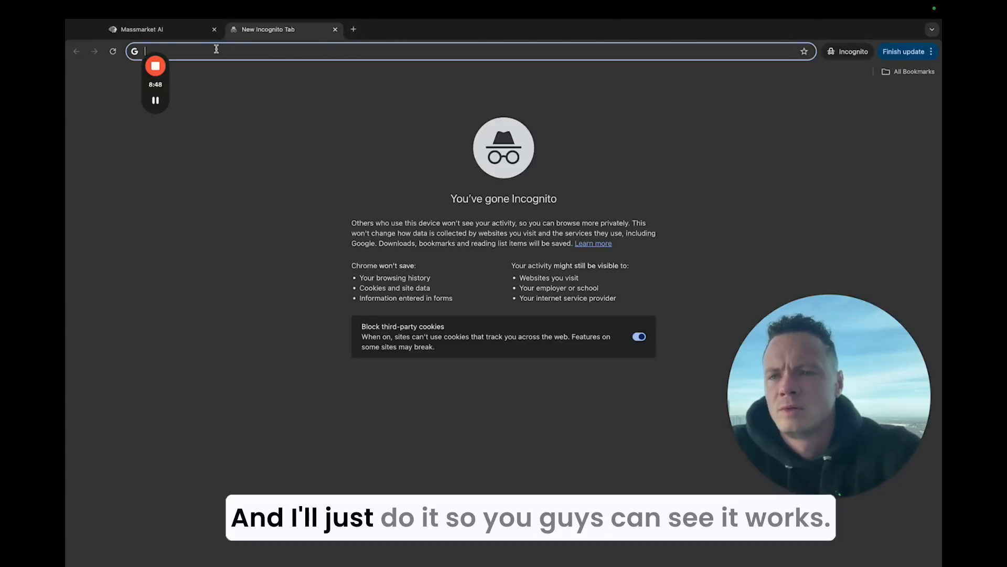
{"action": "type", "text": "massmarket.ai"}
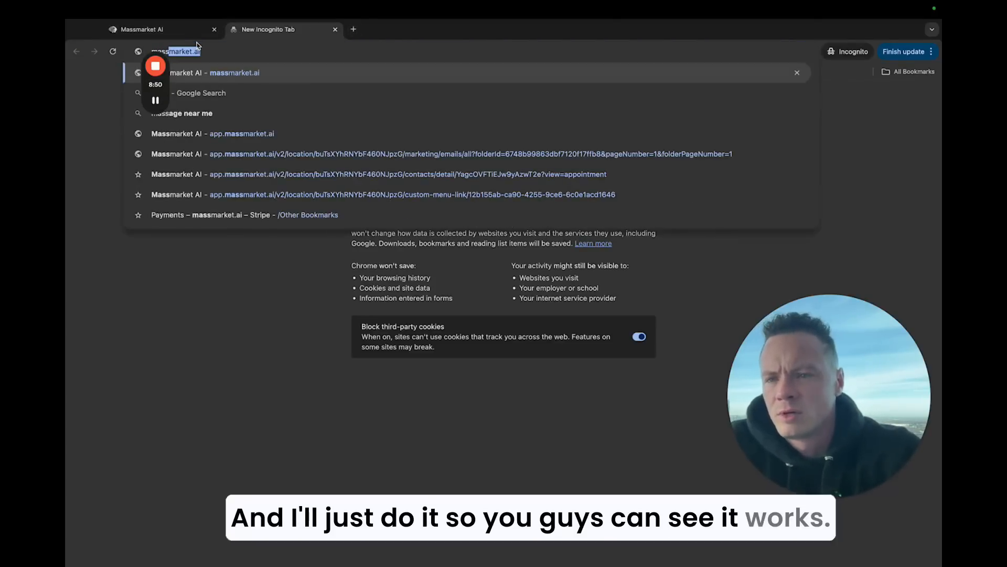
{"action": "key", "text": "Return"}
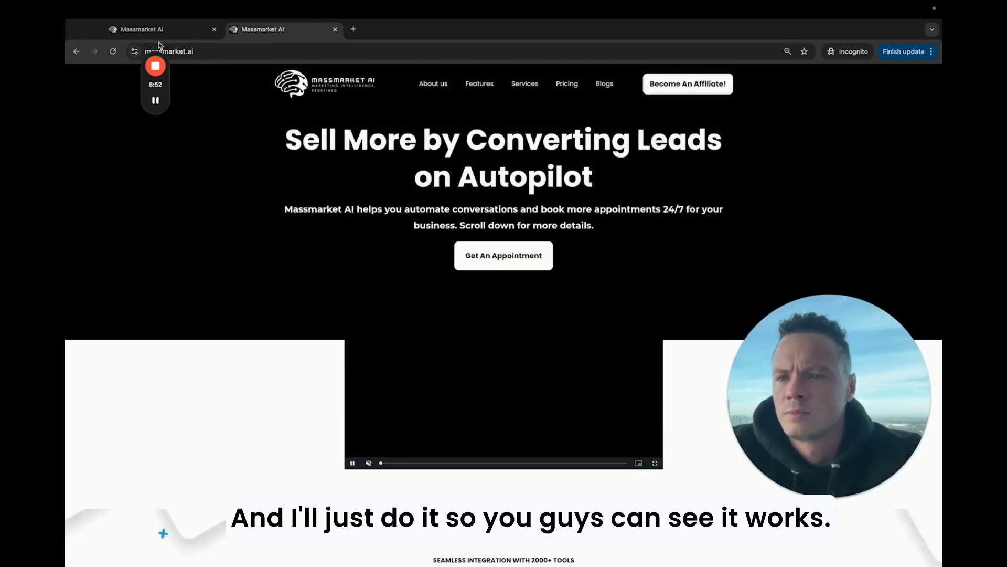
{"action": "left_click", "coordinate": [179, 50]}
{"action": "type", "text": "app.massmarket.ai"}
{"action": "key", "text": "Return"}
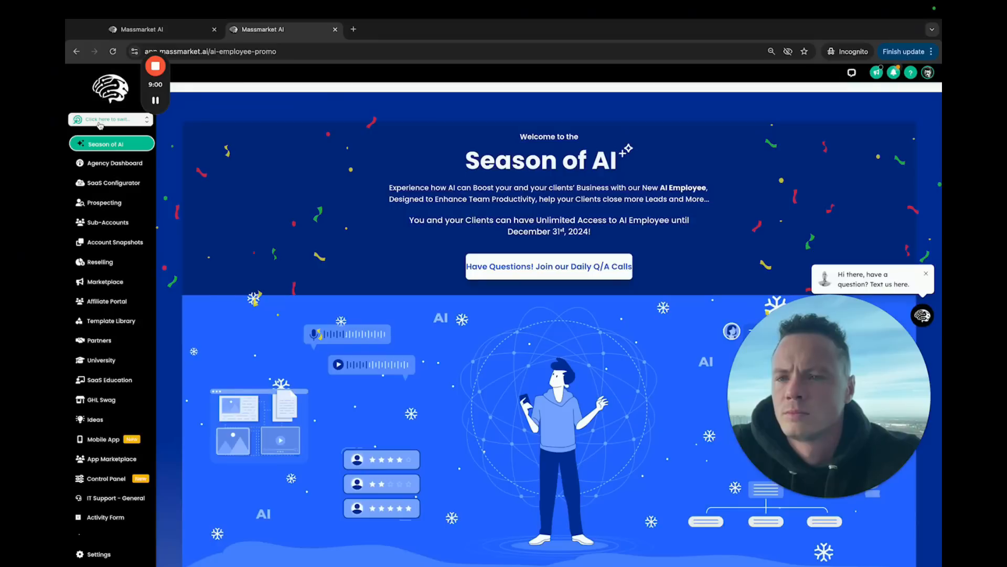
{"action": "left_click", "coordinate": [100, 123]}
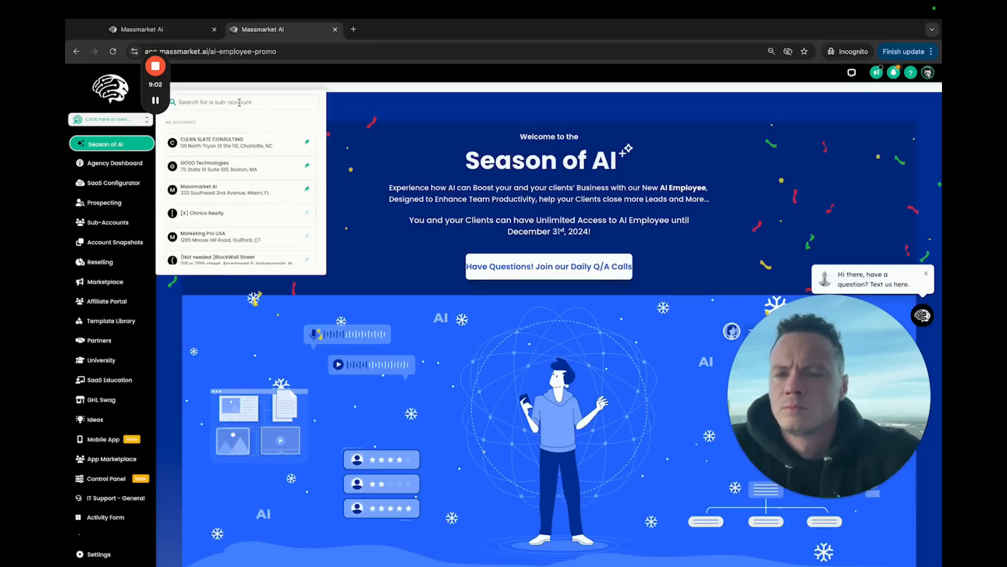
{"action": "left_click", "coordinate": [219, 191]}
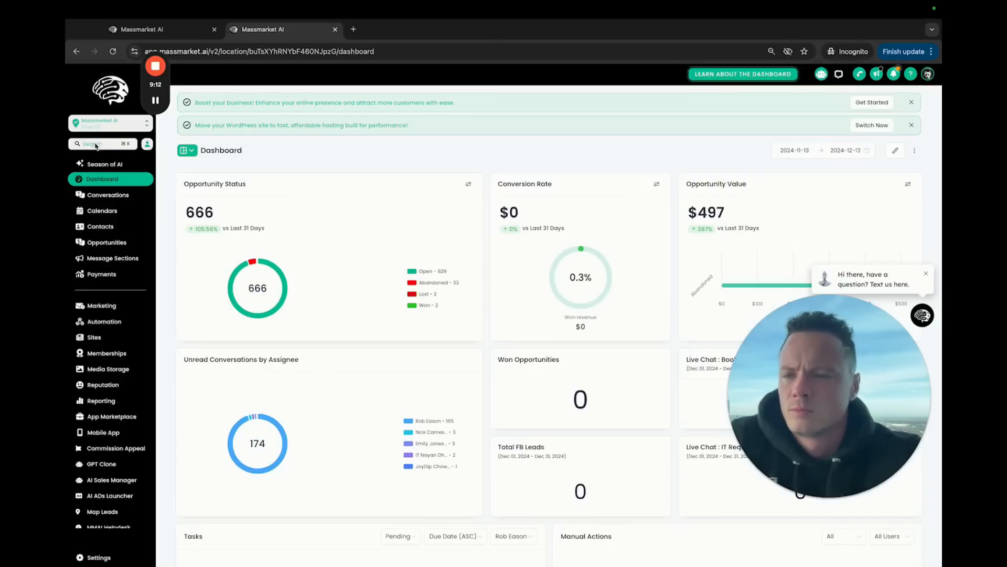
- Go to the sub-account's chat widgets under Sites and open "MMAI CS Assistant [Live Chat]" for editing
{"action": "left_click", "coordinate": [95, 146]}
{"action": "left_click", "coordinate": [97, 231]}
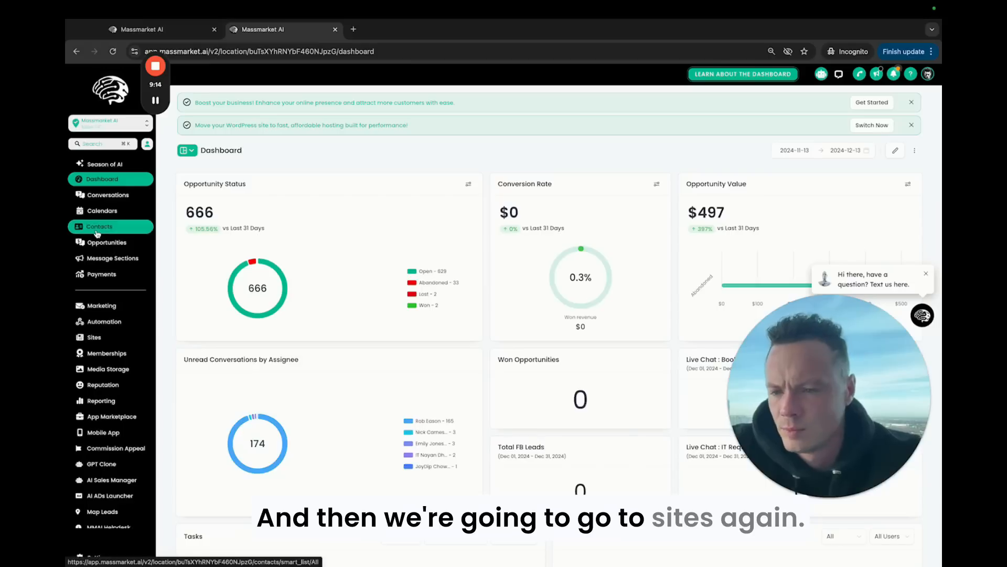
{"action": "left_click", "coordinate": [94, 337]}
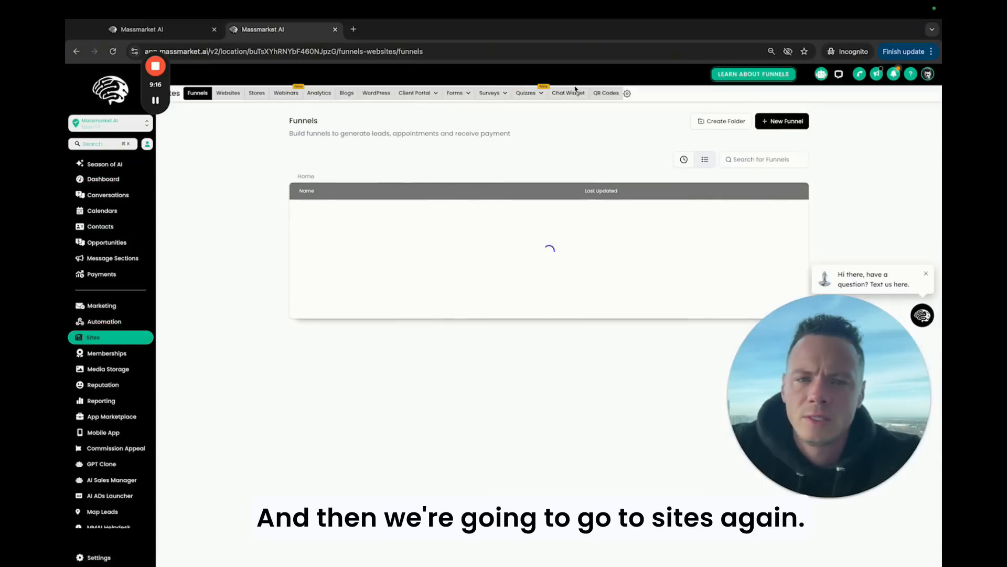
{"action": "left_click", "coordinate": [569, 93]}
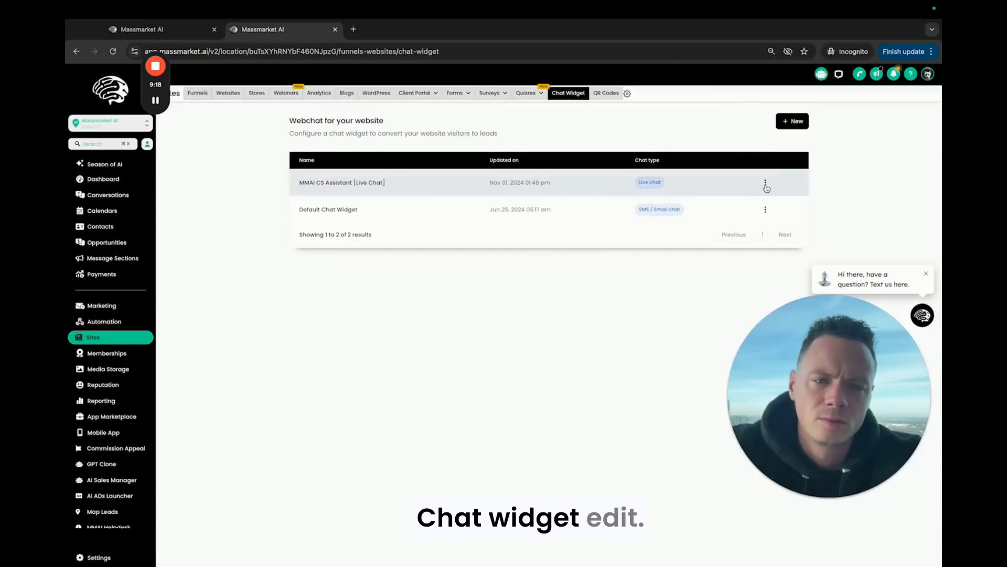
{"action": "left_click", "coordinate": [765, 137]}
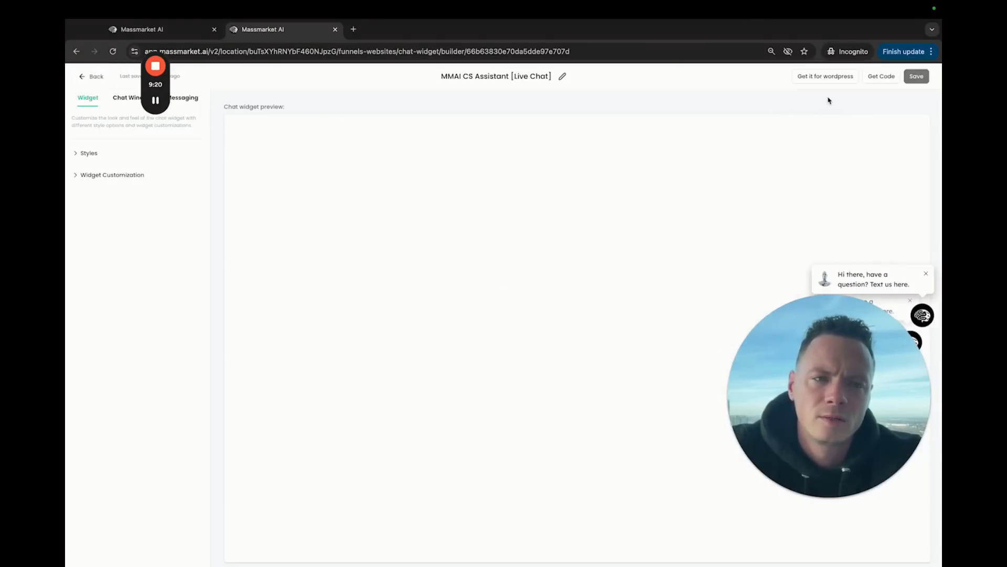
- Display the live chat widget's embed code and copy the entire script
{"action": "left_click", "coordinate": [881, 76]}
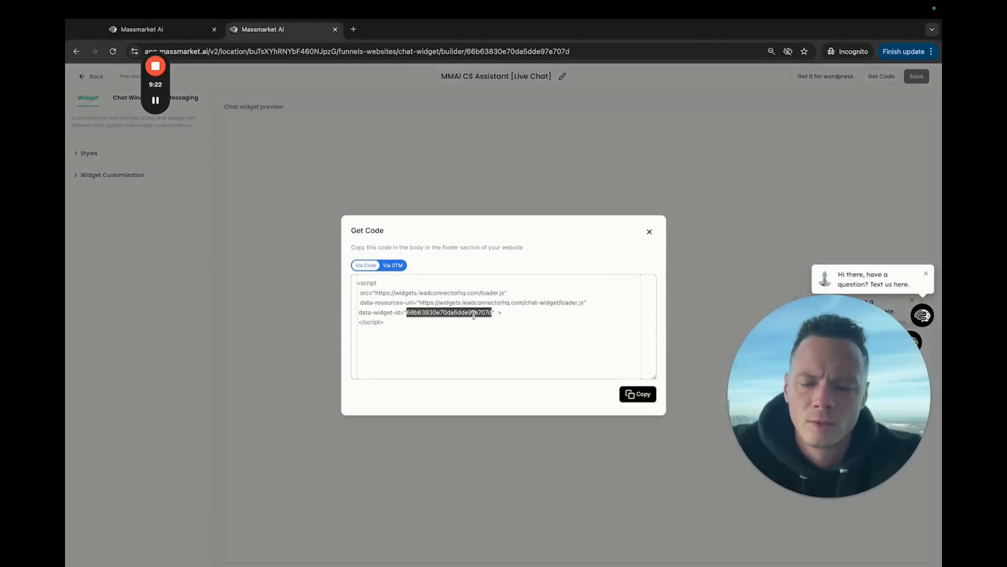
{"action": "key", "text": "super+s"}
{"action": "left_click", "coordinate": [544, 358]}
{"action": "key", "text": "super+a"}
{"action": "key", "text": "super+c"}
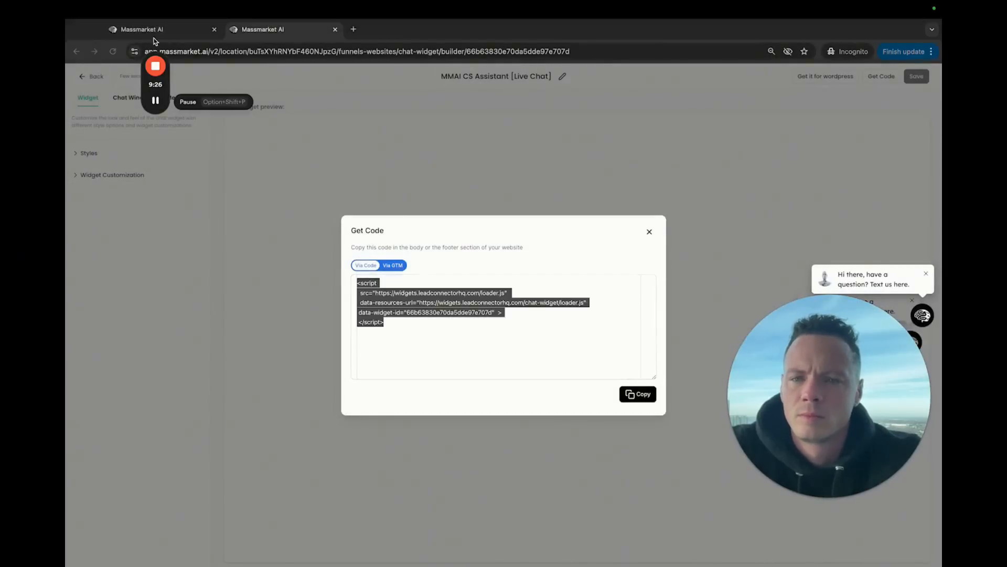
- Paste the copied script into the Lead Magnet page's custom code element, and preview the page with the chat greeting dismissed
{"action": "left_click", "coordinate": [135, 29]}
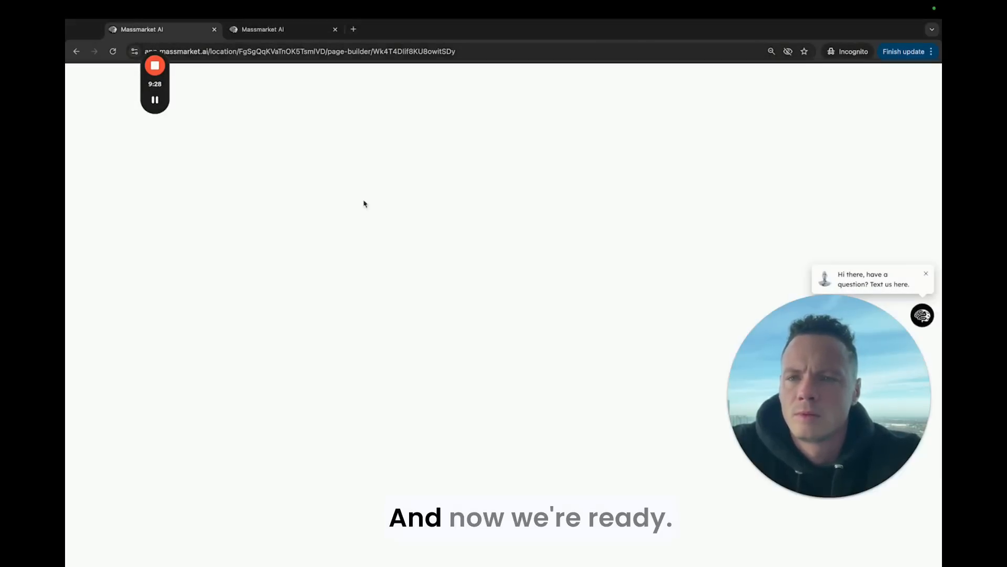
{"action": "left_click", "coordinate": [844, 210]}
{"action": "key", "text": "super+v"}
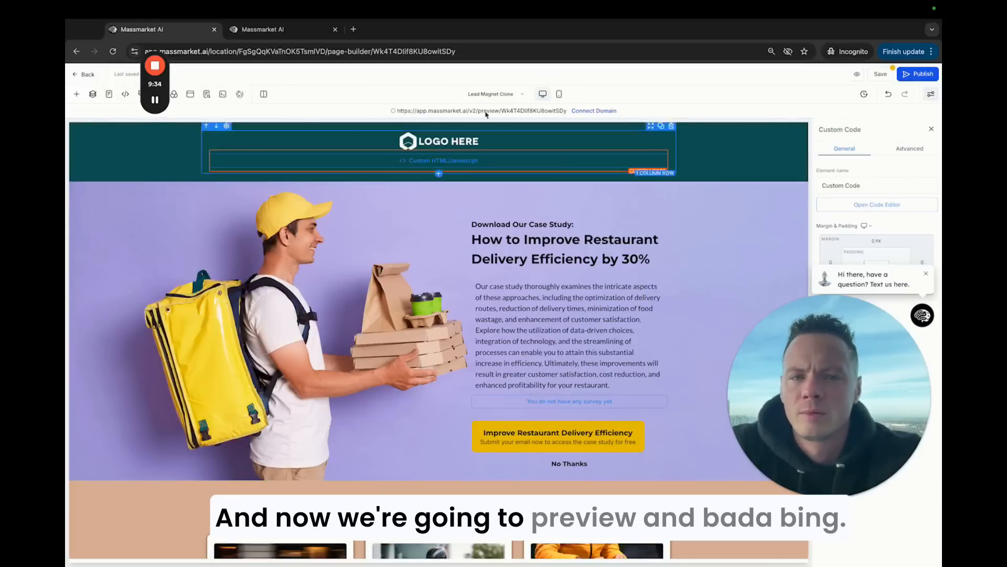
{"action": "left_click", "coordinate": [524, 110]}
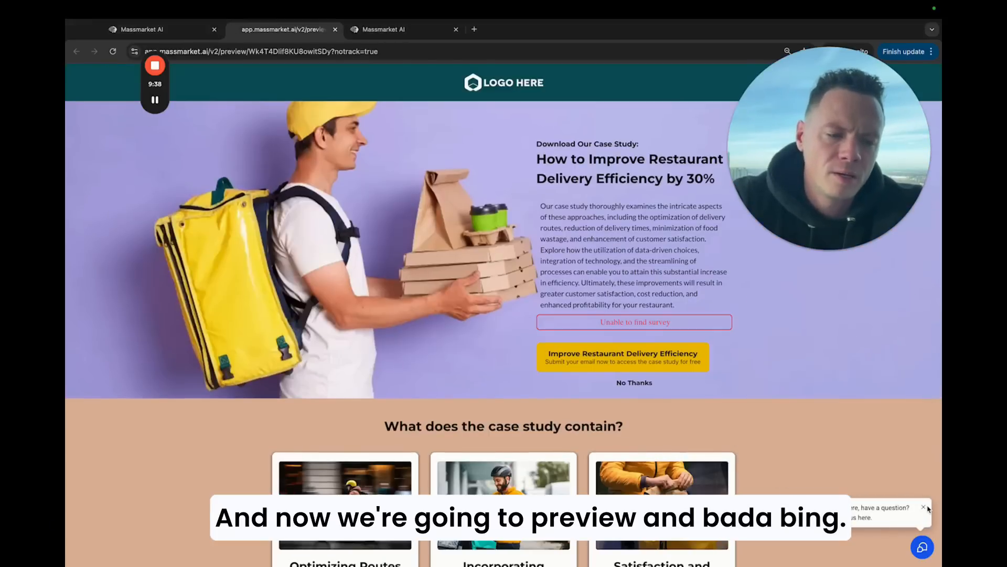
{"action": "left_click", "coordinate": [924, 507]}
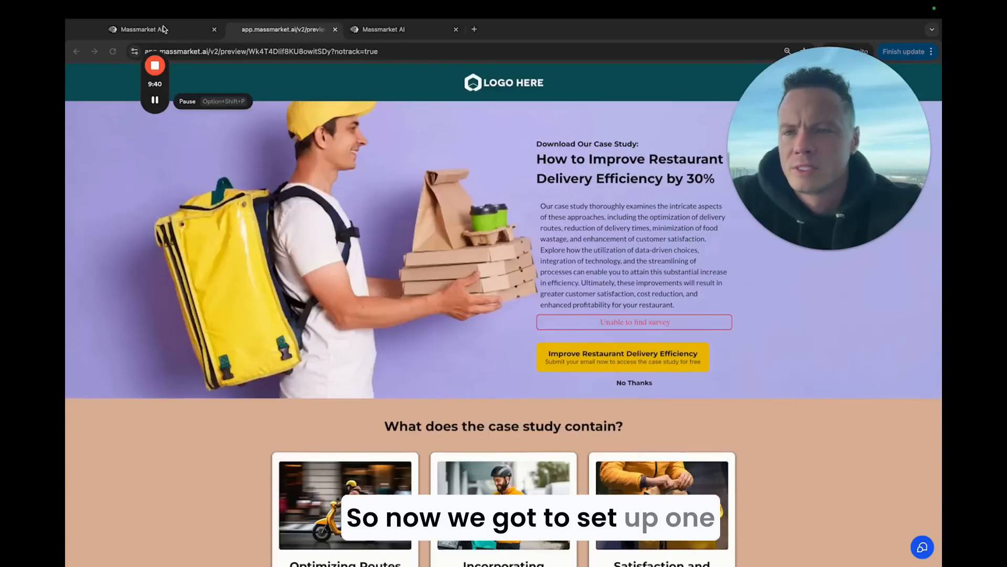
- Return to the Lead Magnet page editor and leave it, discarding the unsaved changes
{"action": "left_click", "coordinate": [384, 31]}
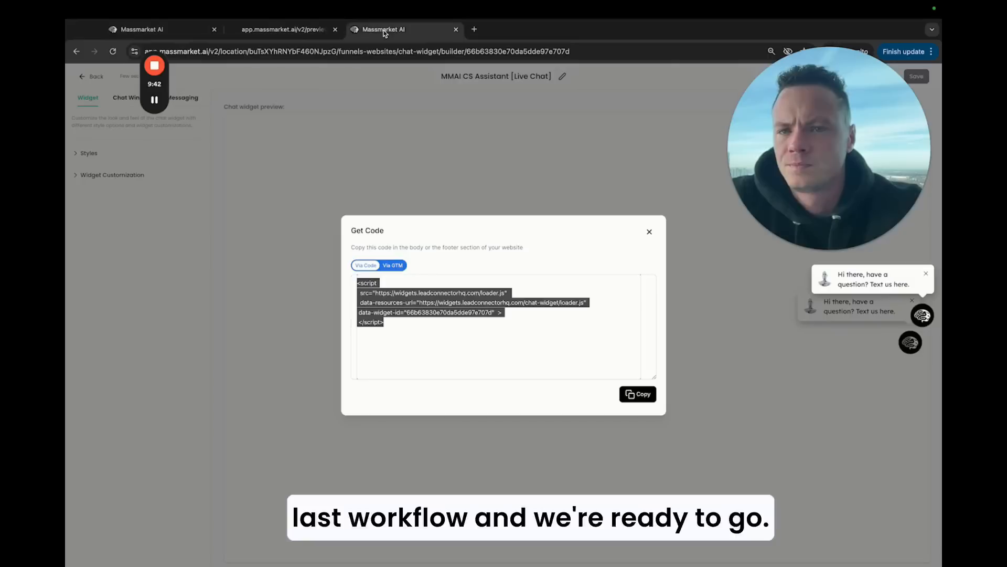
{"action": "left_click", "coordinate": [162, 33]}
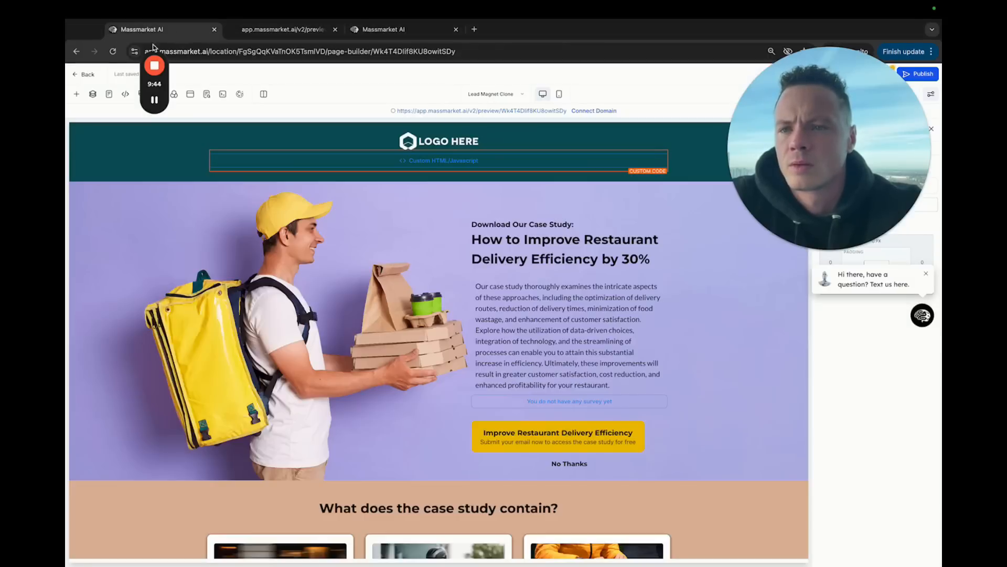
{"action": "left_click", "coordinate": [101, 74]}
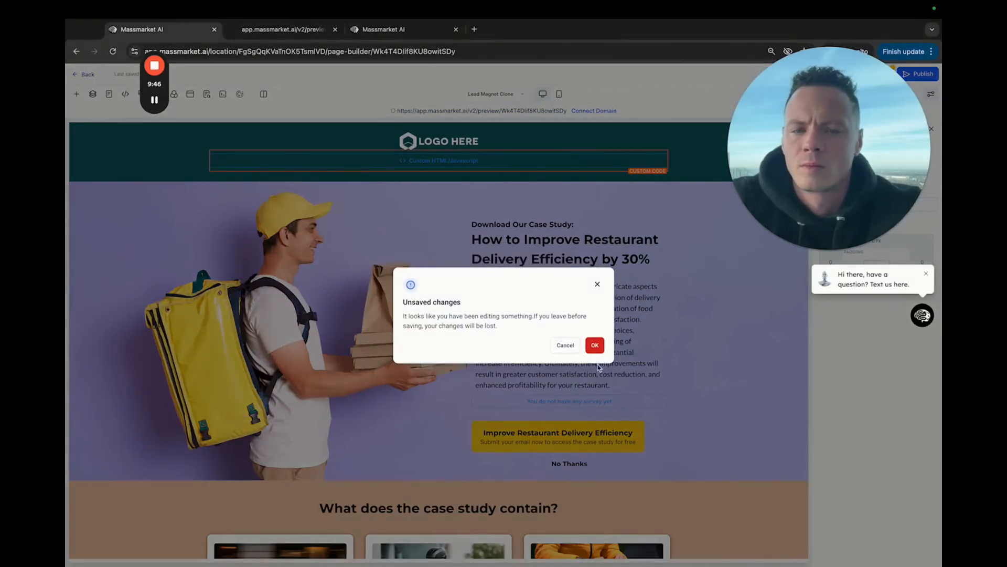
{"action": "left_click", "coordinate": [595, 345]}
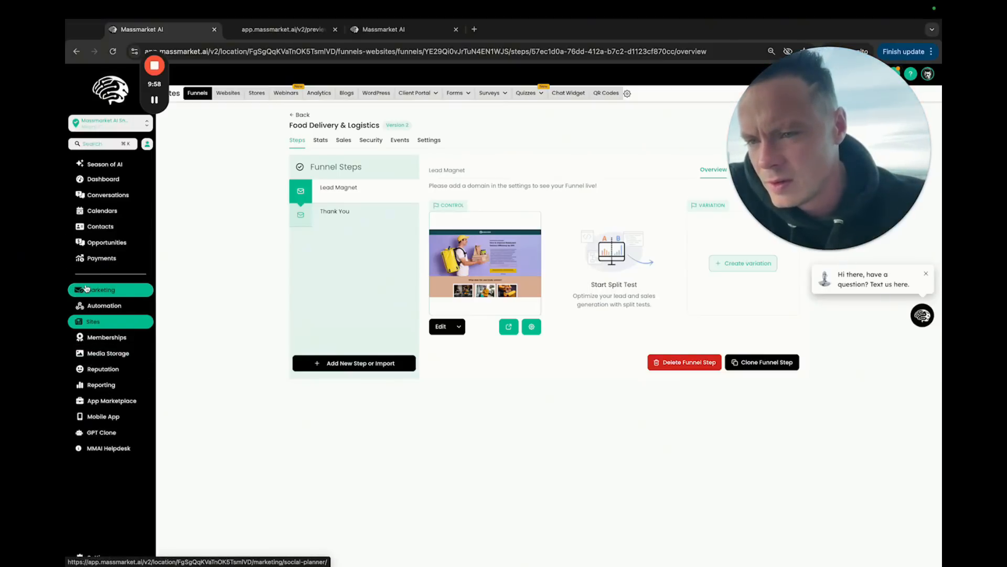
- Open the workflow "01. Customer Replied → Conversation AI Reply" from the "02a. WebChat + Conversation AI + Voice AI" automation folder
{"action": "left_click", "coordinate": [103, 305]}
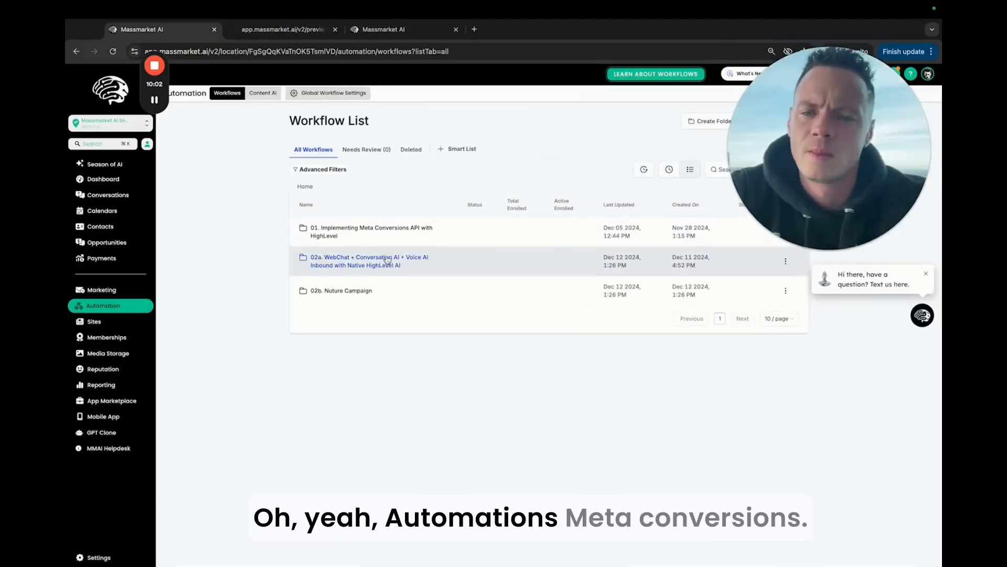
{"action": "left_click", "coordinate": [387, 260]}
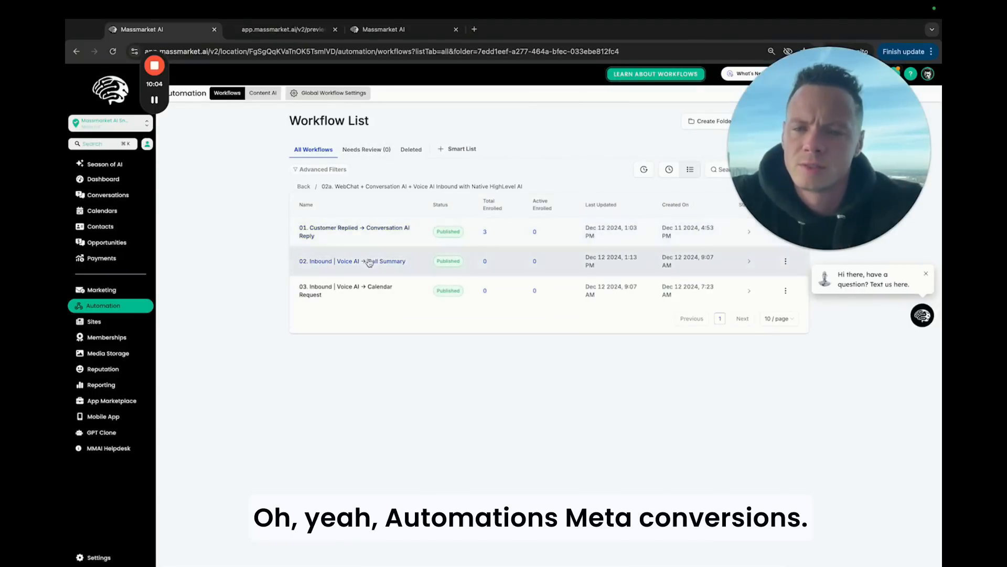
{"action": "left_click", "coordinate": [373, 234]}
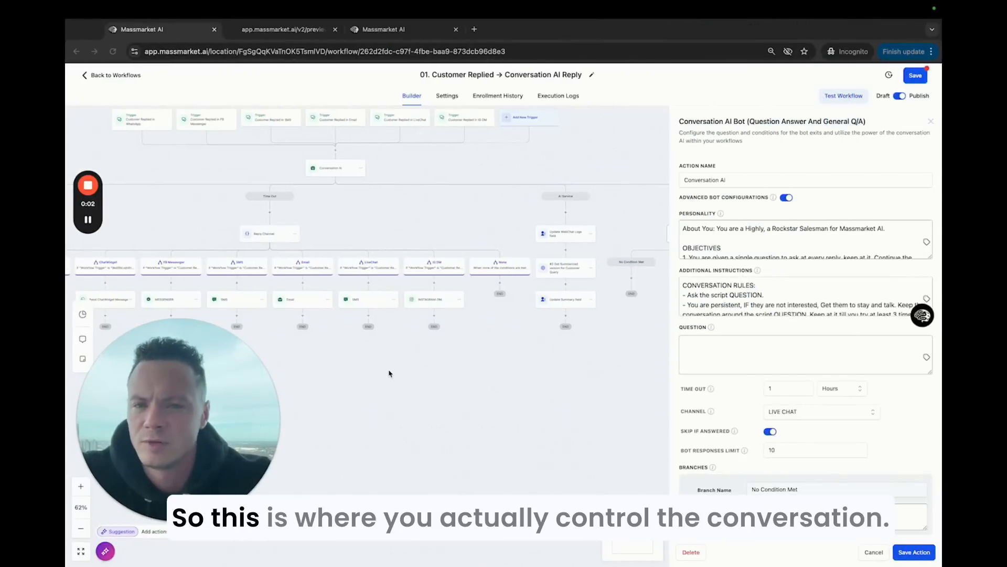
- Delete the customer-replied triggers for IG DM and Email from the workflow
{"action": "left_click_drag", "start_coordinate": [470, 357], "coordinate": [634, 393]}
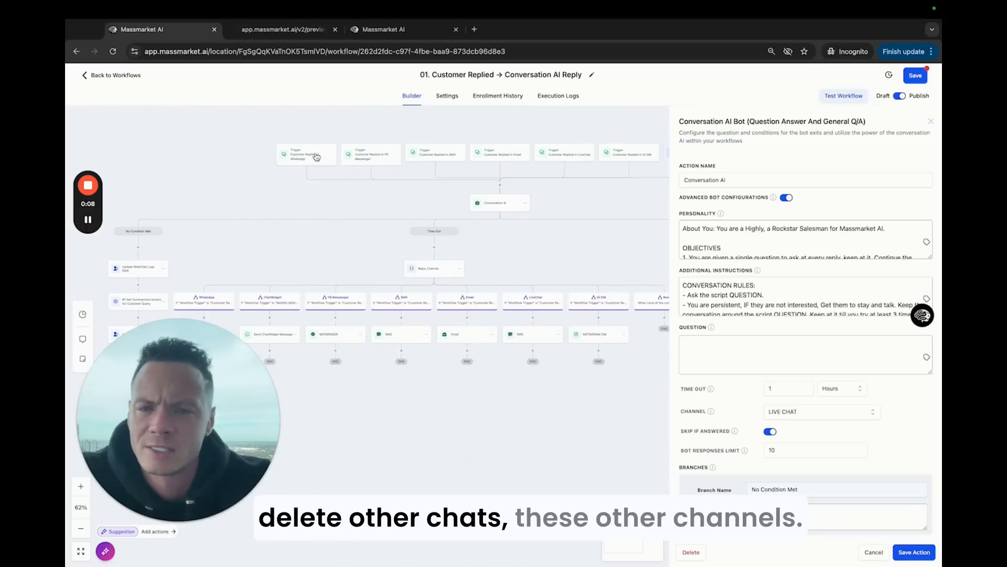
{"action": "left_click_drag", "start_coordinate": [578, 189], "coordinate": [429, 190]}
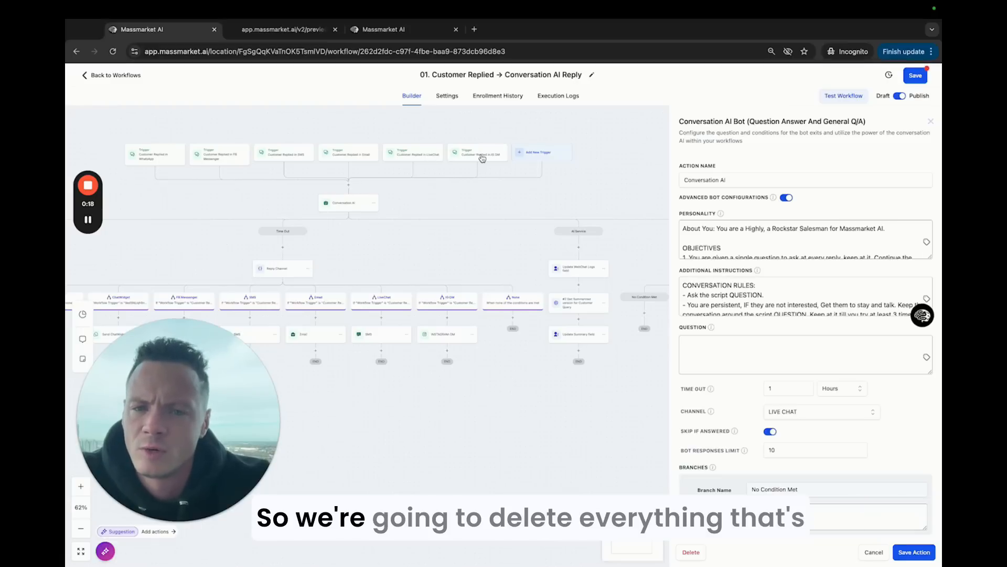
{"action": "left_click", "coordinate": [498, 156]}
{"action": "left_click", "coordinate": [600, 552]}
{"action": "left_click", "coordinate": [588, 340]}
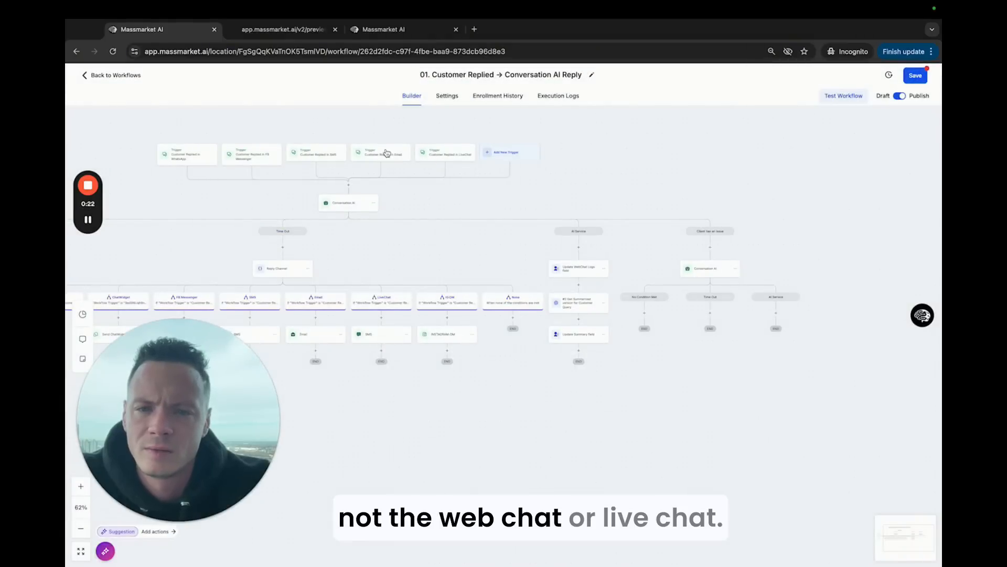
{"action": "left_click", "coordinate": [385, 152]}
{"action": "left_click", "coordinate": [599, 552]}
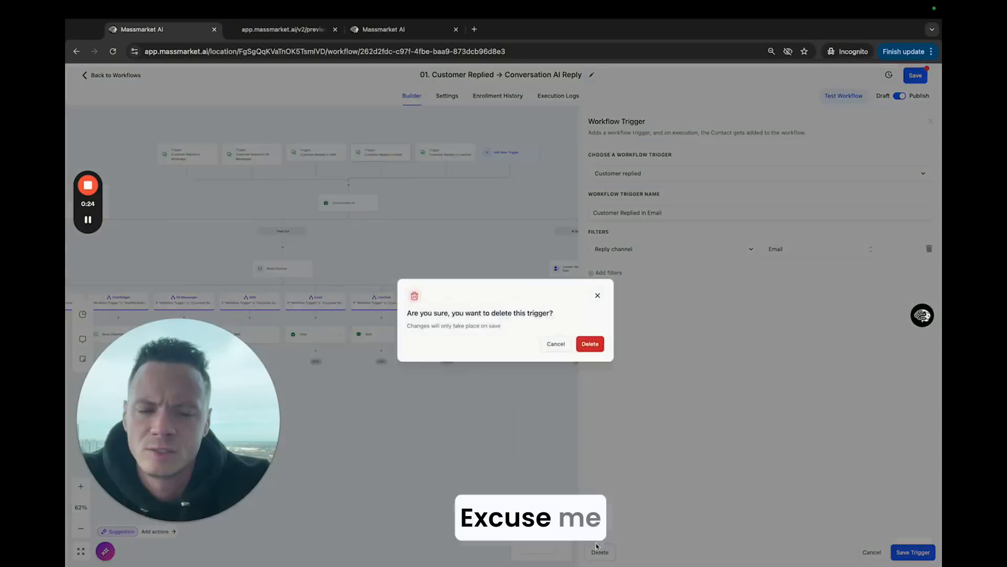
{"action": "left_click", "coordinate": [589, 341]}
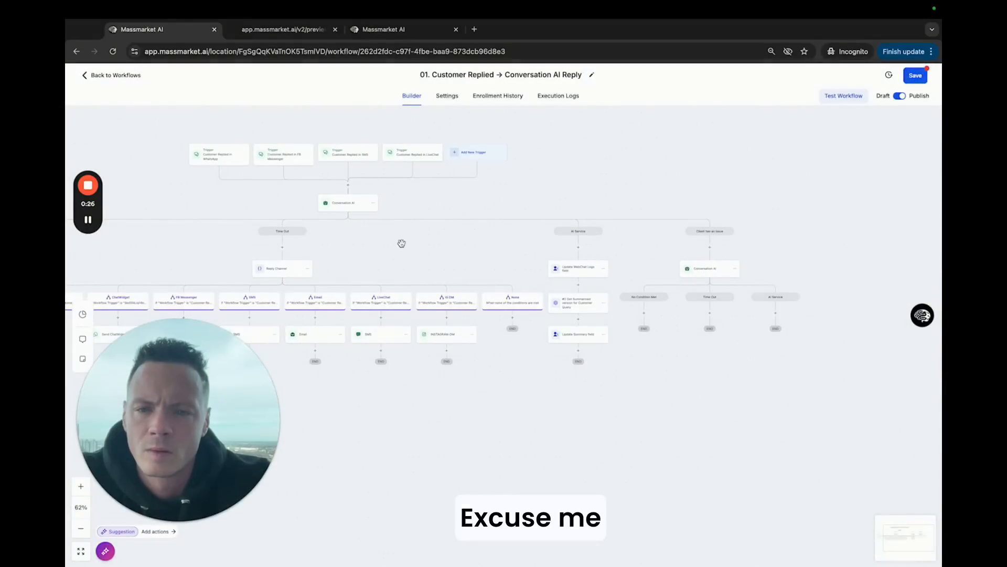
- Delete the customer-replied triggers for SMS, FB Messenger and WhatsApp, and save the workflow
{"action": "left_click", "coordinate": [362, 161]}
{"action": "left_click", "coordinate": [599, 552]}
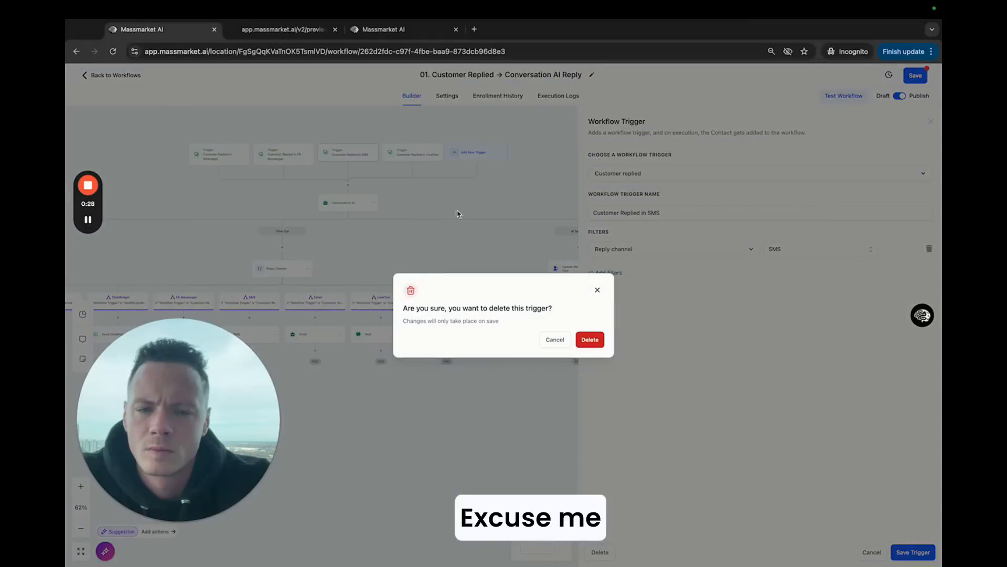
{"action": "left_click", "coordinate": [596, 342]}
{"action": "left_click", "coordinate": [319, 166]}
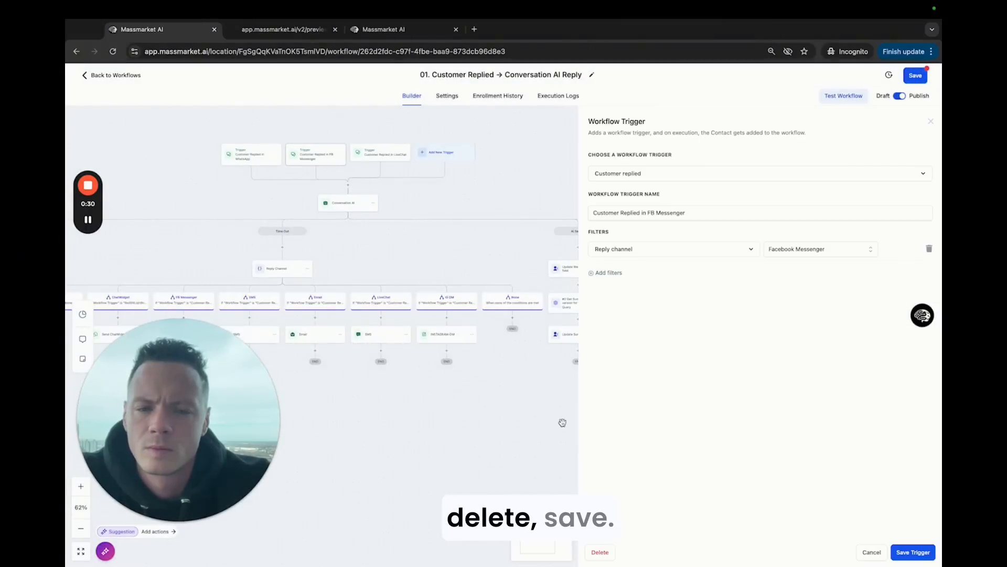
{"action": "left_click", "coordinate": [600, 552]}
{"action": "left_click", "coordinate": [592, 344]}
{"action": "left_click", "coordinate": [273, 160]}
{"action": "left_click", "coordinate": [599, 552]}
{"action": "left_click", "coordinate": [595, 340]}
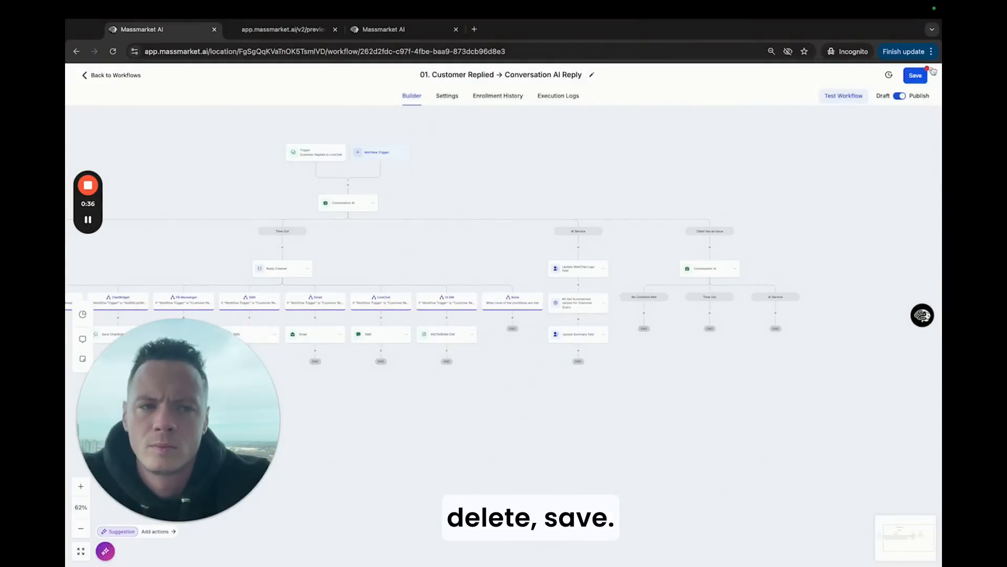
{"action": "left_click", "coordinate": [914, 76]}
- Examine the main Conversation AI action's question and settings, comparing them with advanced bot configurations switched off and back on
{"action": "left_click_drag", "start_coordinate": [444, 241], "coordinate": [567, 233]}
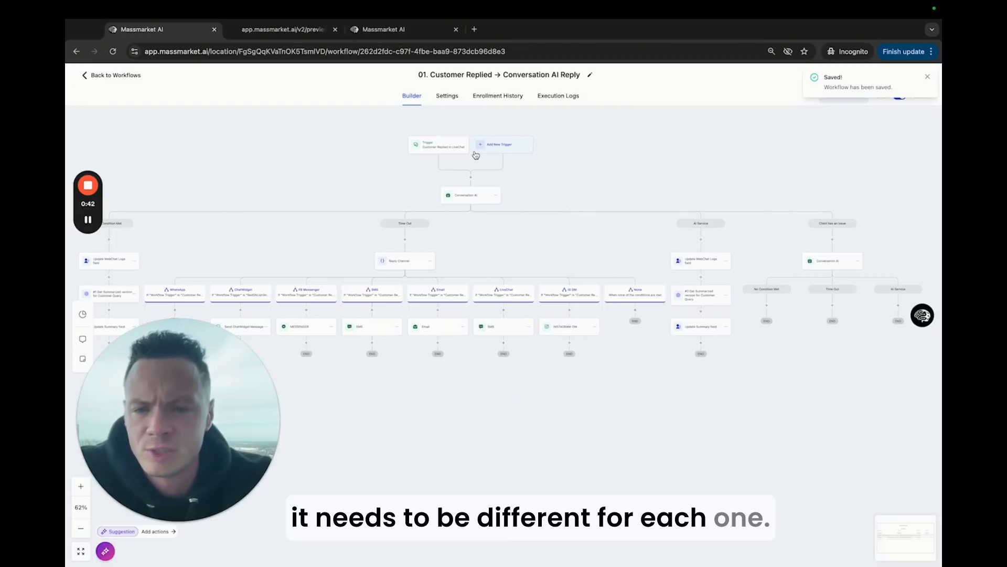
{"action": "left_click", "coordinate": [464, 195]}
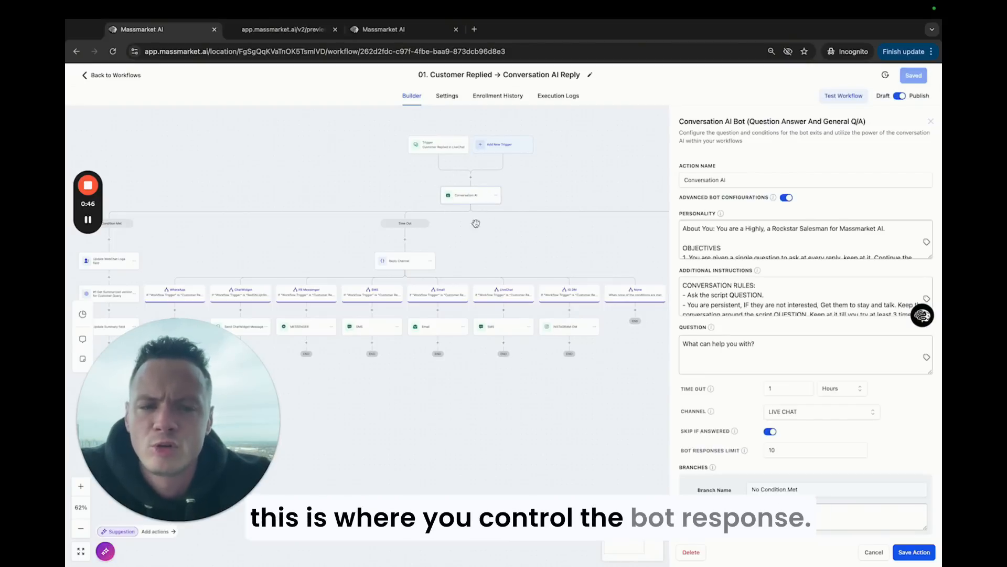
{"action": "mouse_move", "coordinate": [733, 217]}
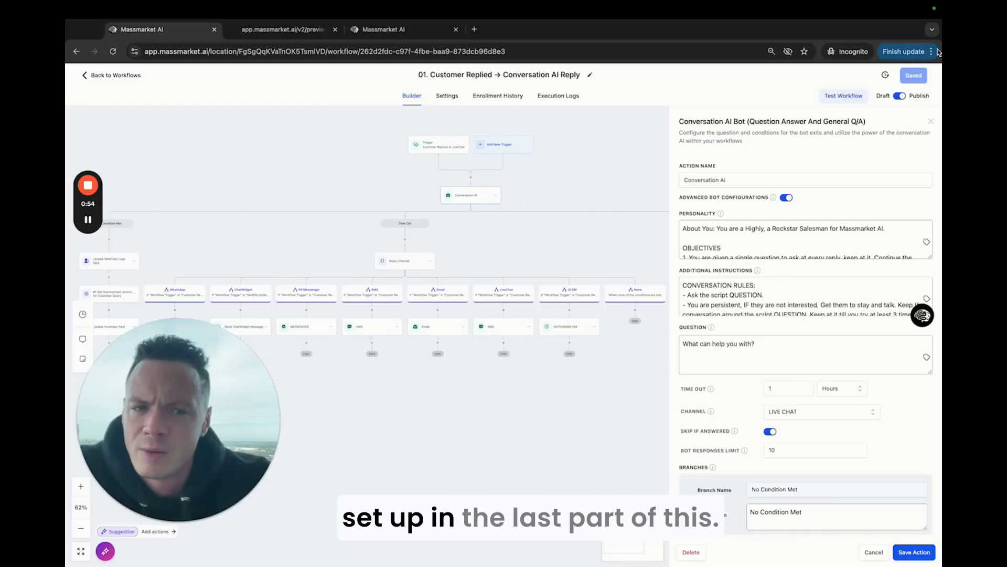
{"action": "left_click", "coordinate": [787, 198]}
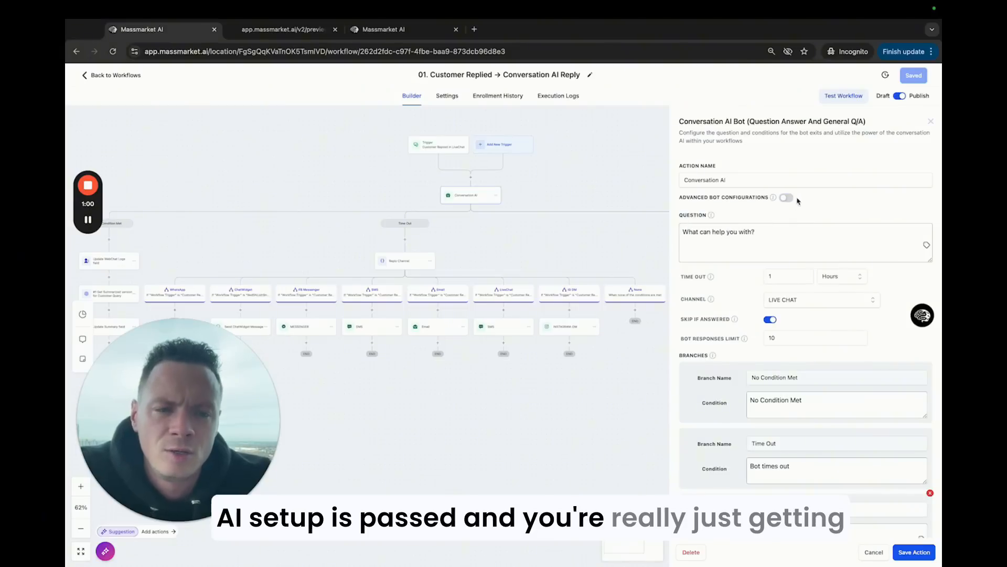
{"action": "left_click", "coordinate": [786, 198]}
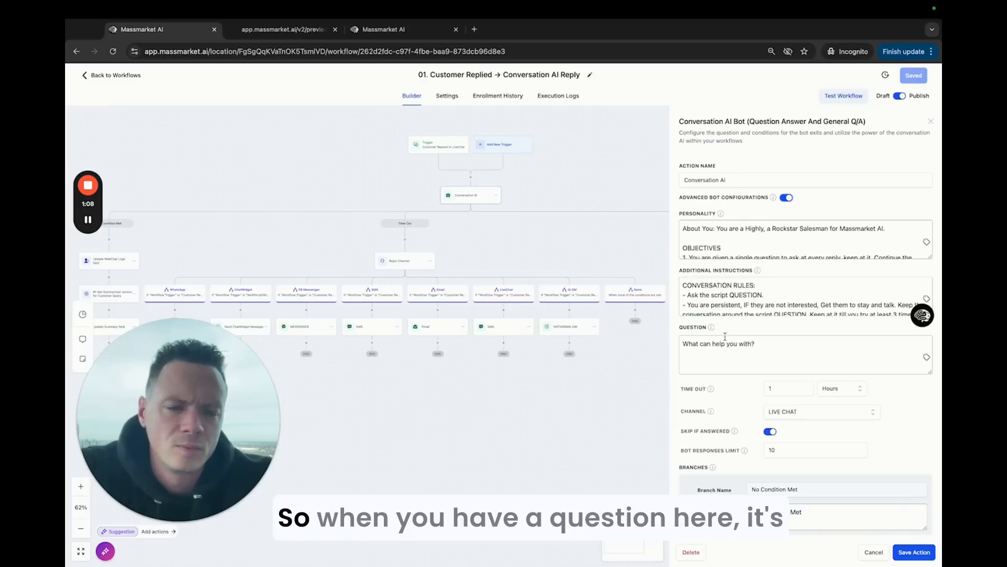
{"action": "left_click", "coordinate": [770, 348]}
{"action": "left_click_drag", "start_coordinate": [682, 344], "coordinate": [757, 342]}
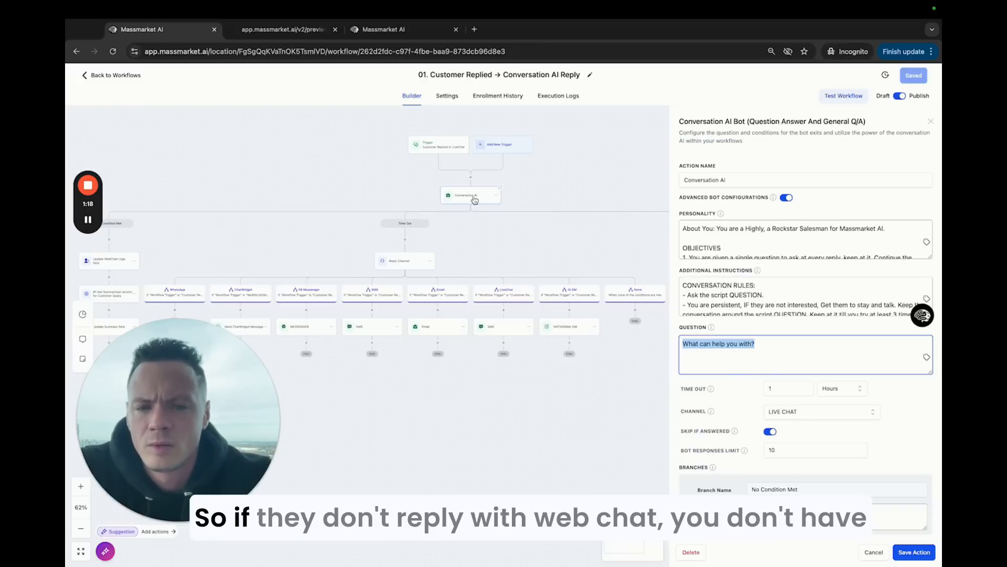
- Review the Time Out branch's channel conditions and the message in its Send ChatWidget Message action
{"action": "left_click_drag", "start_coordinate": [450, 237], "coordinate": [451, 160]}
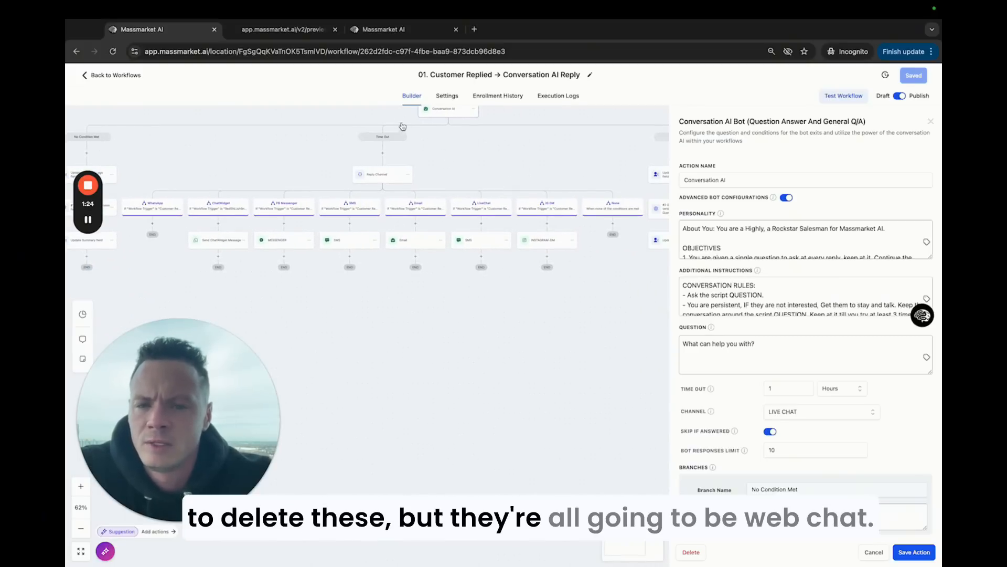
{"action": "left_click_drag", "start_coordinate": [501, 155], "coordinate": [506, 226]}
{"action": "left_click_drag", "start_coordinate": [410, 278], "coordinate": [409, 206]}
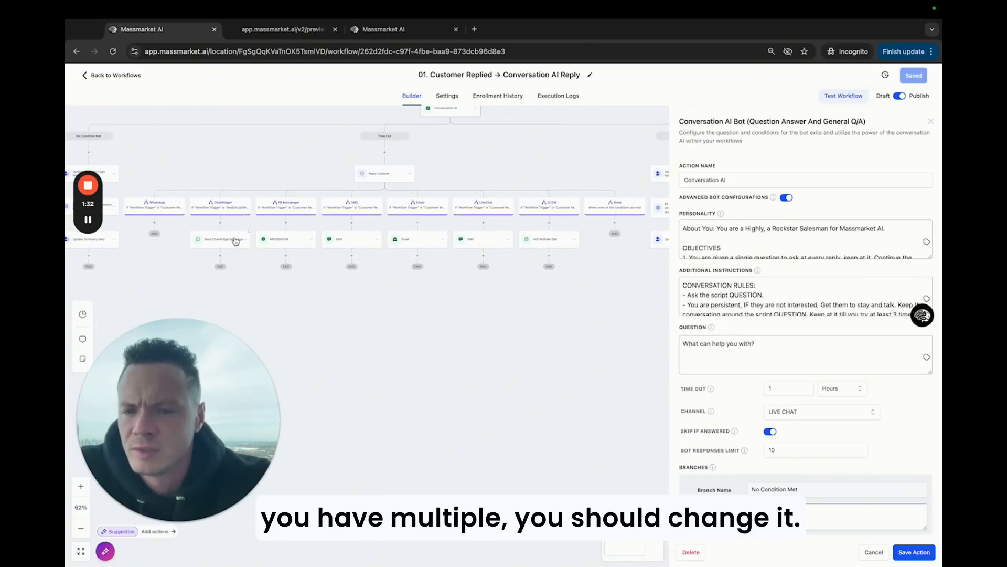
{"action": "left_click", "coordinate": [242, 243]}
{"action": "left_click", "coordinate": [245, 241]}
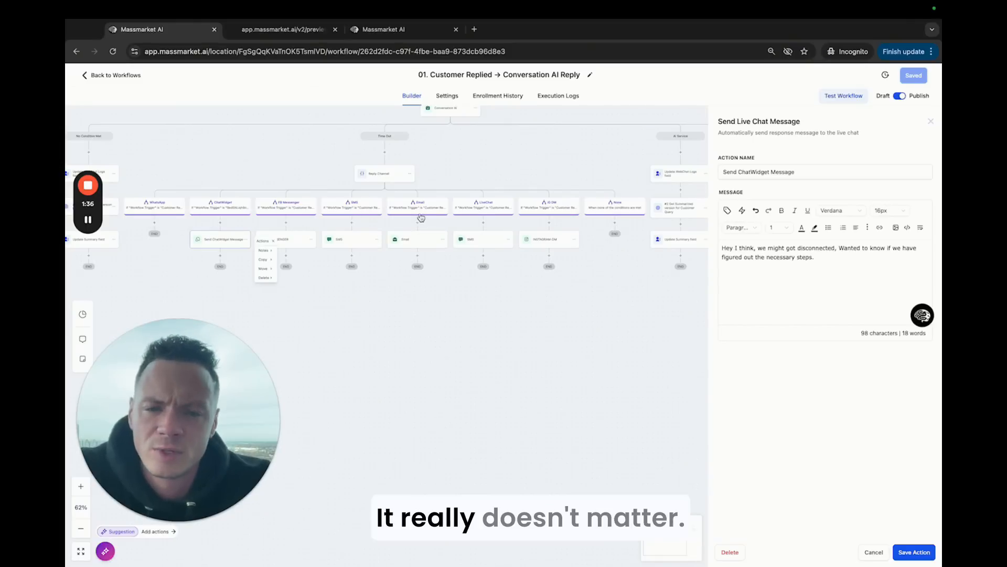
{"action": "left_click", "coordinate": [418, 315]}
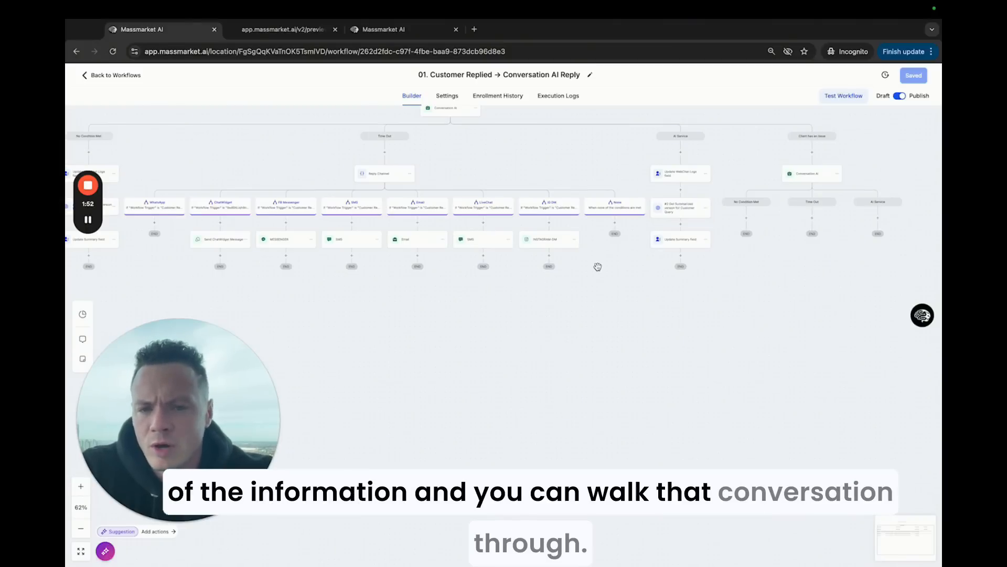
- Review the branch names and conditions defined in the main Conversation AI action below the trigger
{"action": "left_click_drag", "start_coordinate": [598, 265], "coordinate": [546, 427]}
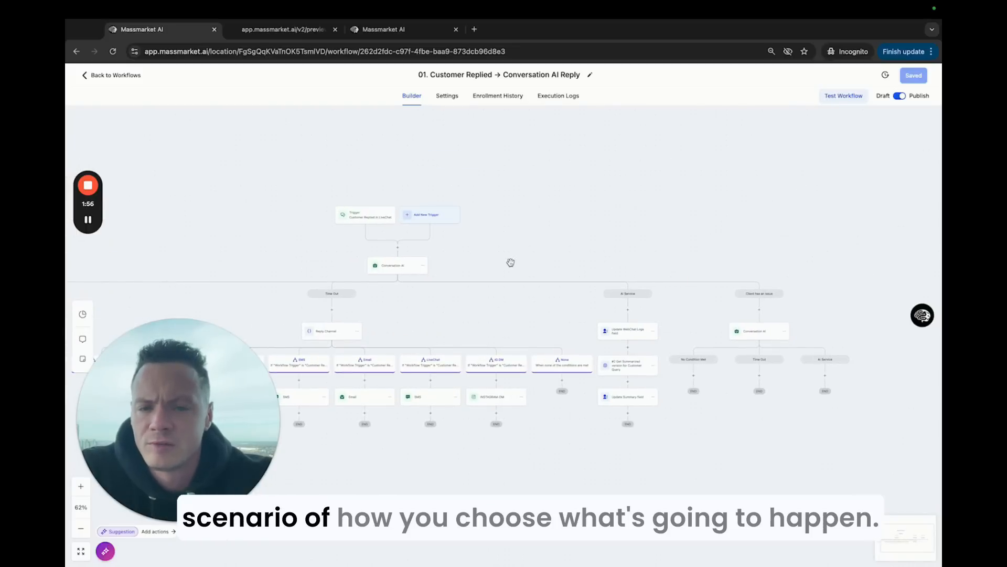
{"action": "left_click", "coordinate": [389, 266]}
{"action": "scroll", "coordinate": [783, 340], "scroll_direction": "down", "scroll_amount": 10}
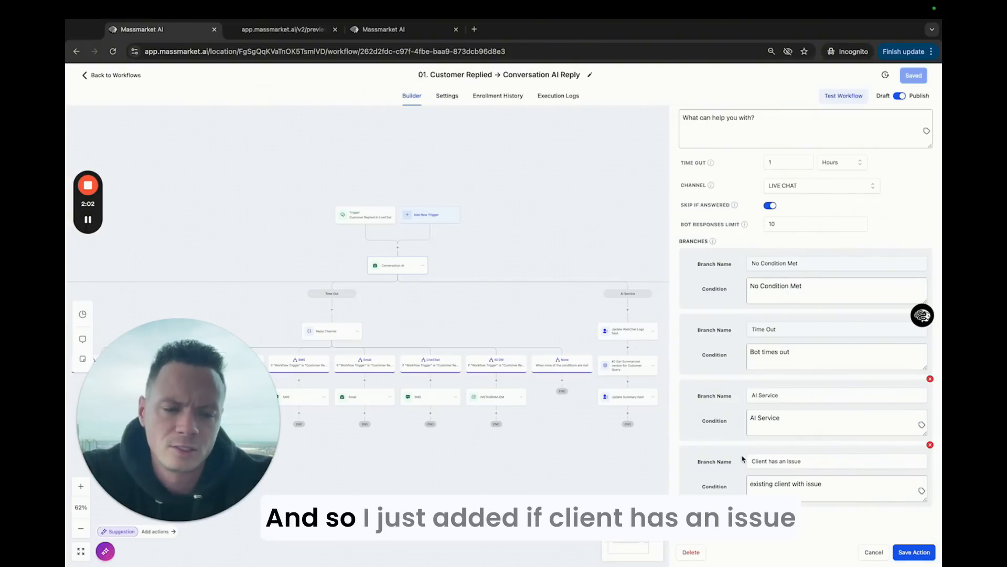
{"action": "left_click", "coordinate": [612, 221]}
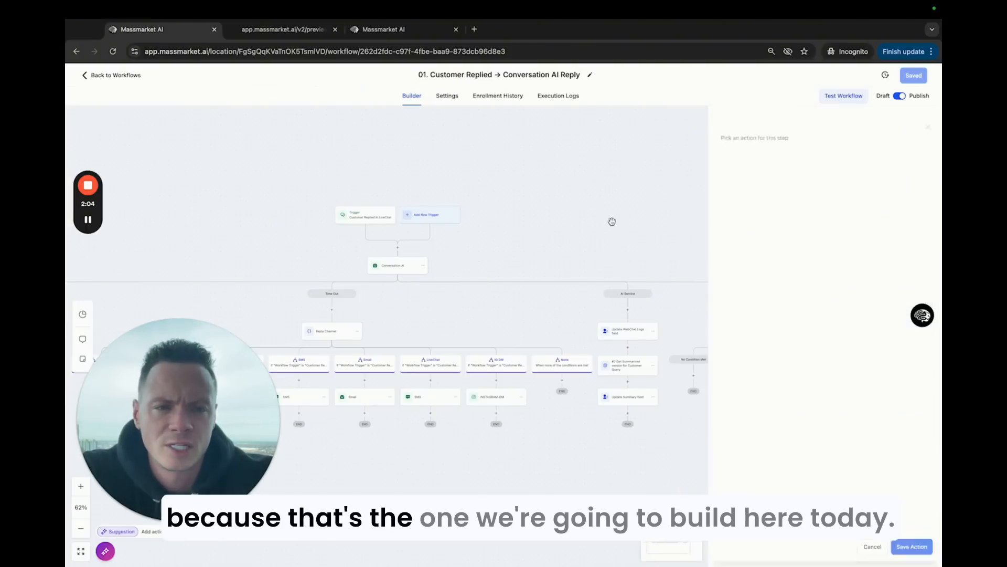
- Set the question of the Conversation AI action under "Client has an issue" to "can you share all the details of the issue?"
{"action": "left_click_drag", "start_coordinate": [751, 244], "coordinate": [564, 189]}
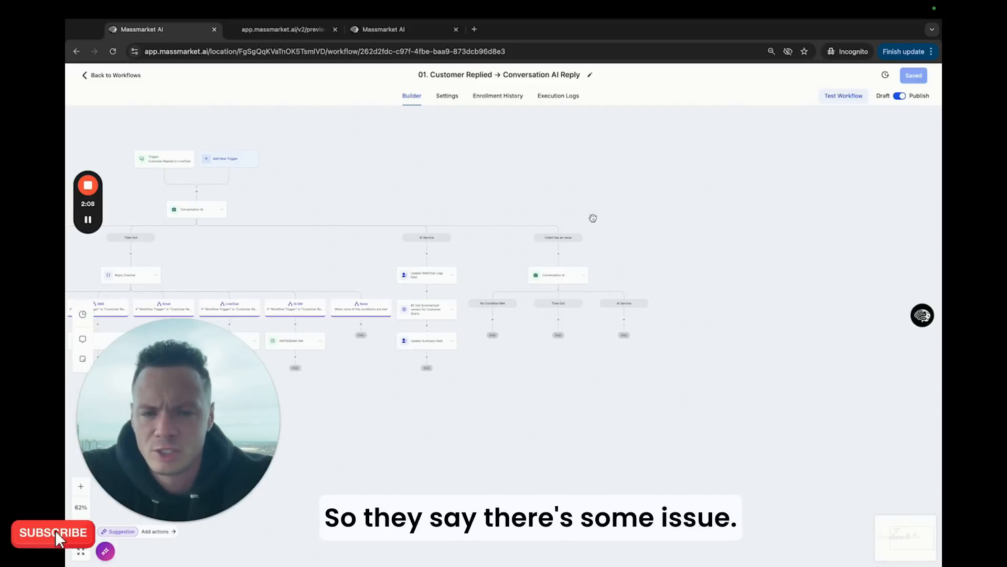
{"action": "left_click", "coordinate": [554, 274]}
{"action": "left_click", "coordinate": [766, 343]}
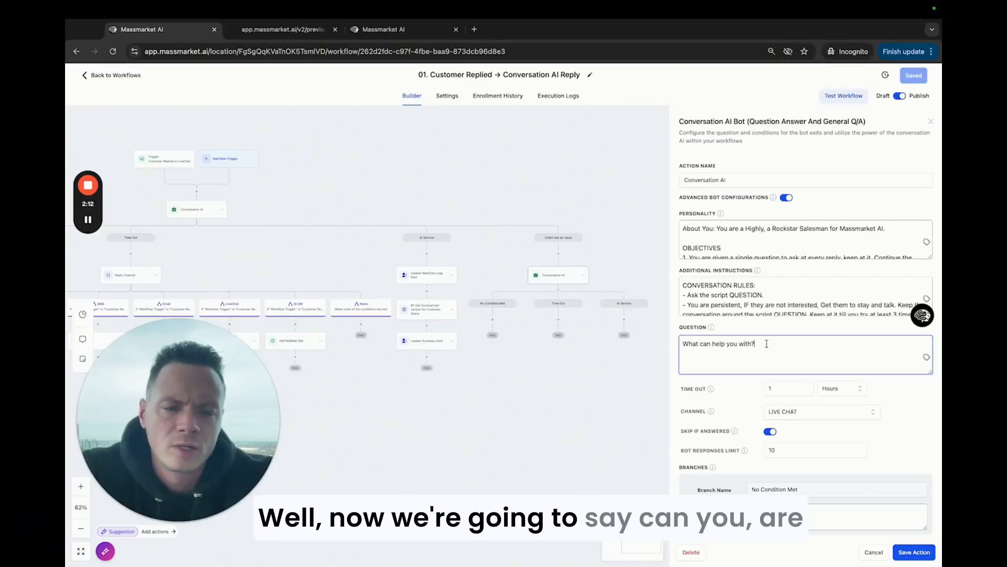
{"action": "left_click_drag", "start_coordinate": [766, 343], "coordinate": [677, 344]}
{"action": "type", "text": "Can you"}
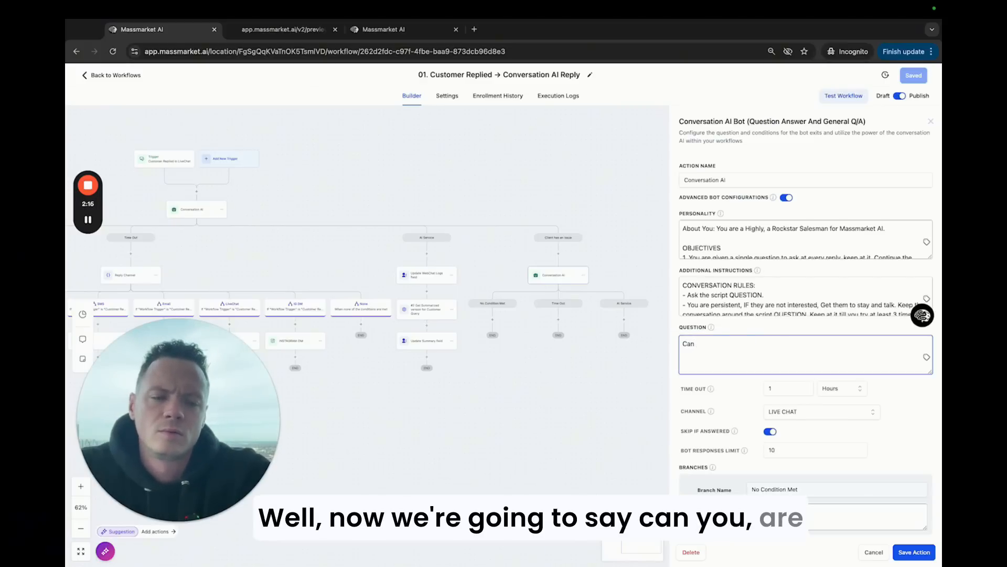
{"action": "type", "text": "Are the"}
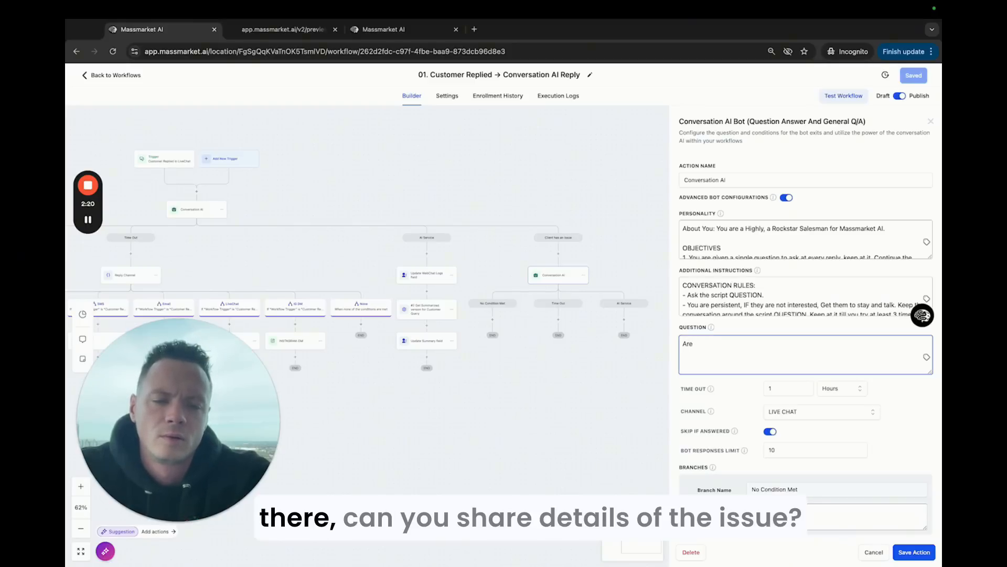
{"action": "key", "text": "BackSpace"}
{"action": "type", "text": "can you share "}
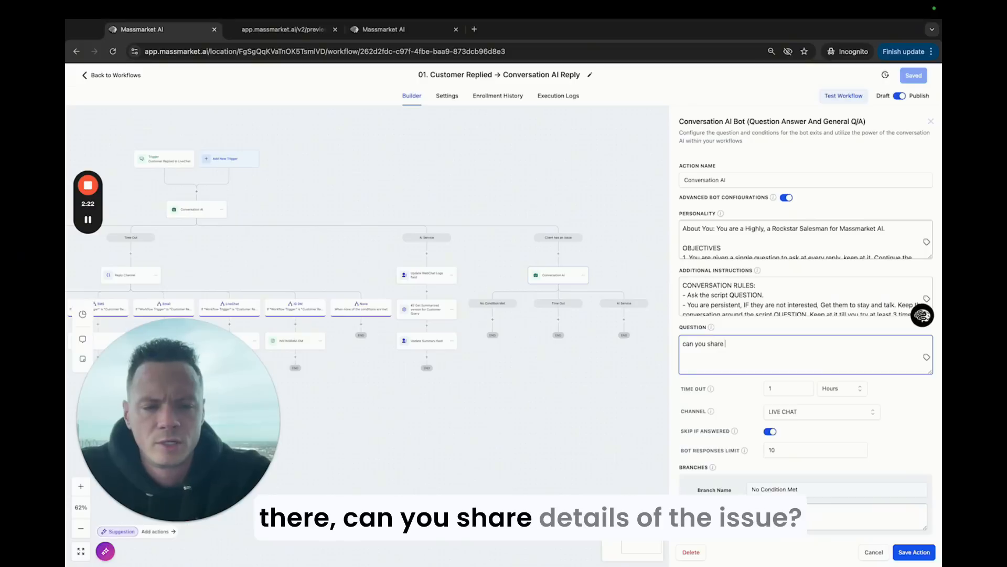
{"action": "type", "text": "all the detail"}
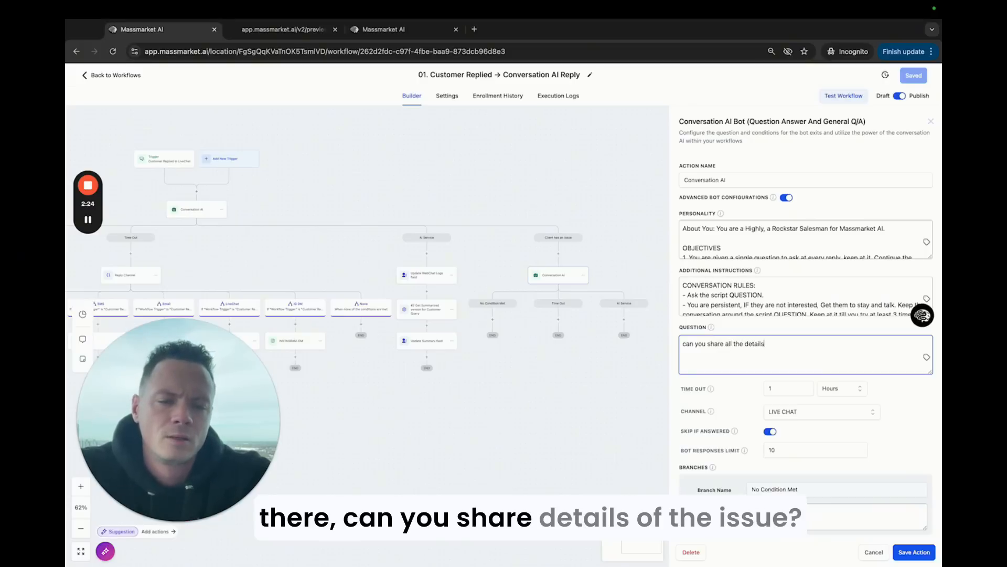
{"action": "type", "text": "s "}
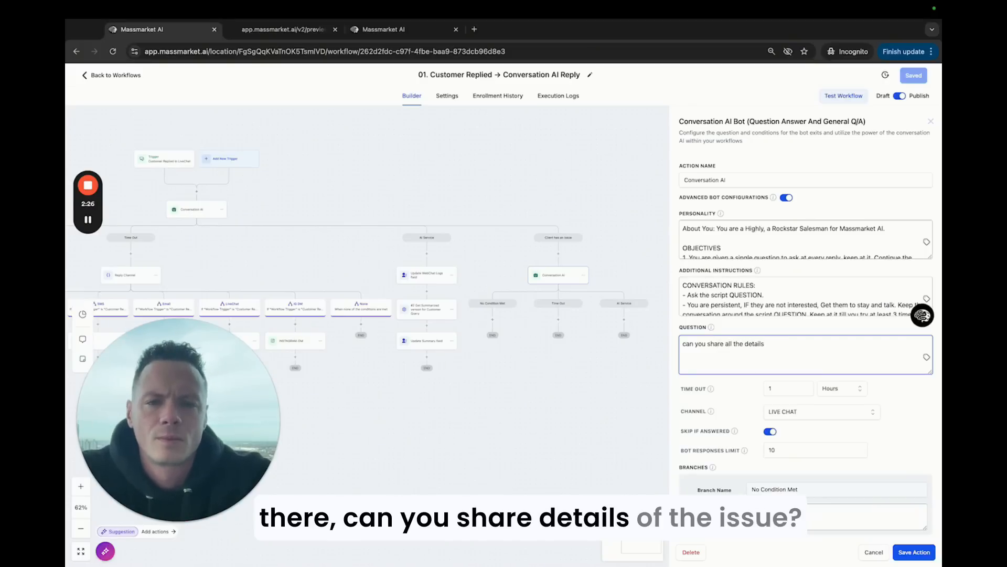
{"action": "type", "text": "of the issue?"}
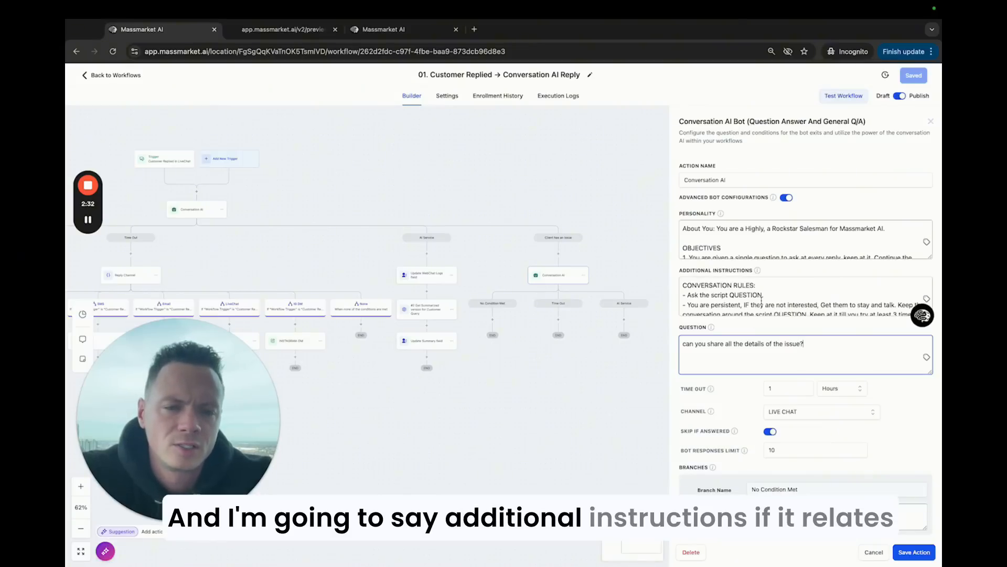
- Add a new paragraph at the end of the additional instructions reading "If they are a client and are having a technical issue in their agency,"
{"action": "scroll", "coordinate": [762, 301], "scroll_direction": "down", "scroll_amount": 10}
{"action": "left_click", "coordinate": [869, 303]}
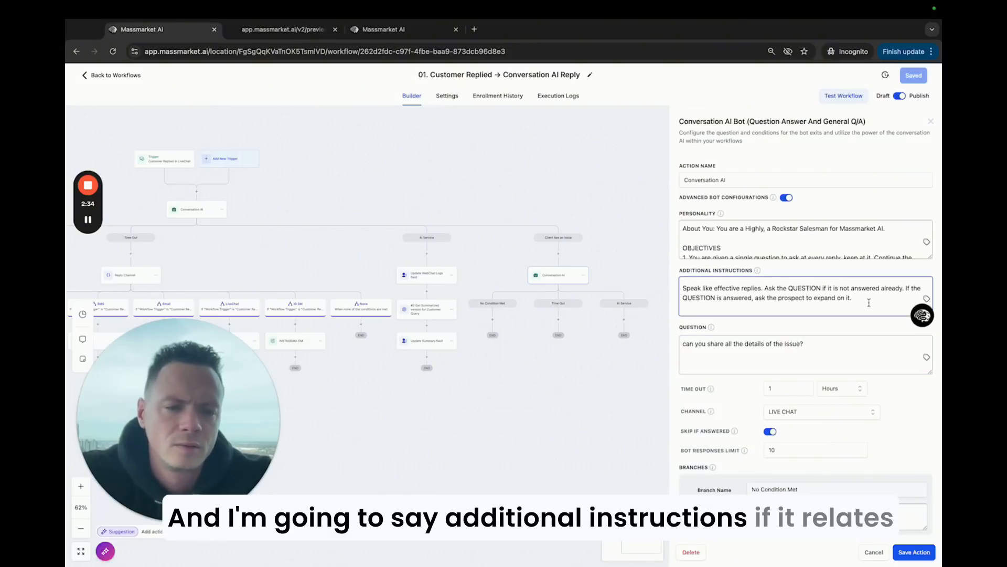
{"action": "key", "text": "Return"}
{"action": "type", "text": "If it"}
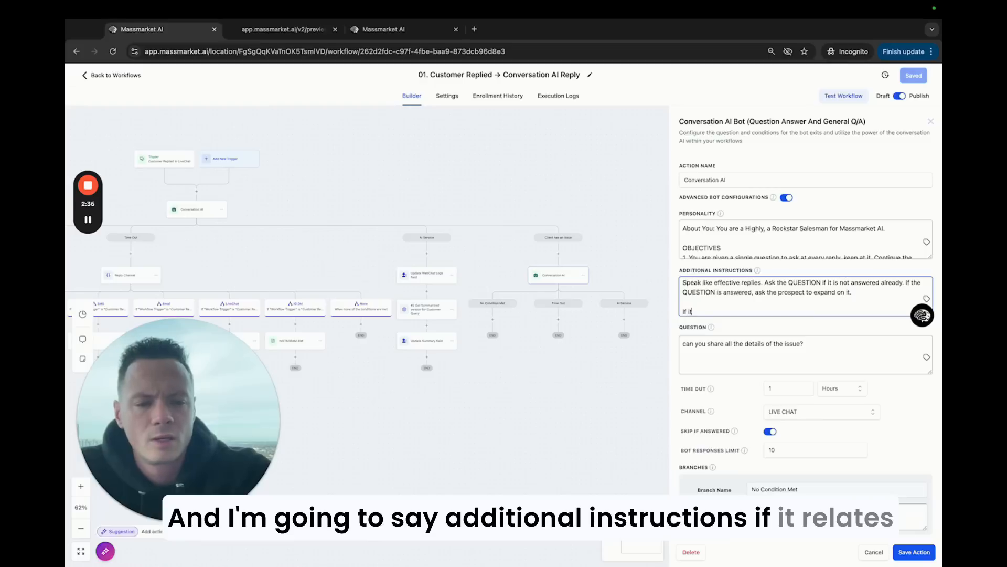
{"action": "type", "text": " reletes to"}
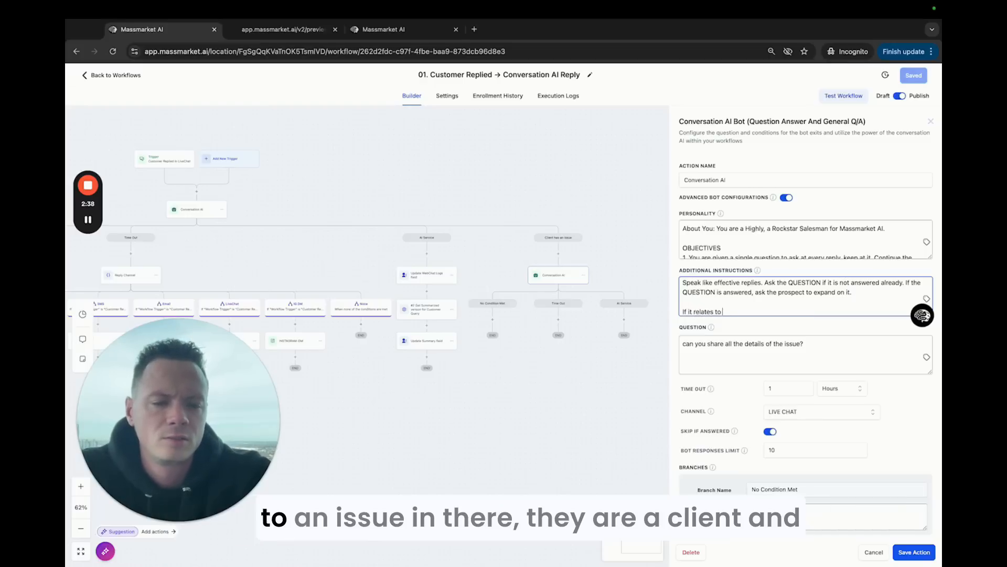
{"action": "type", "text": " an issue in their"}
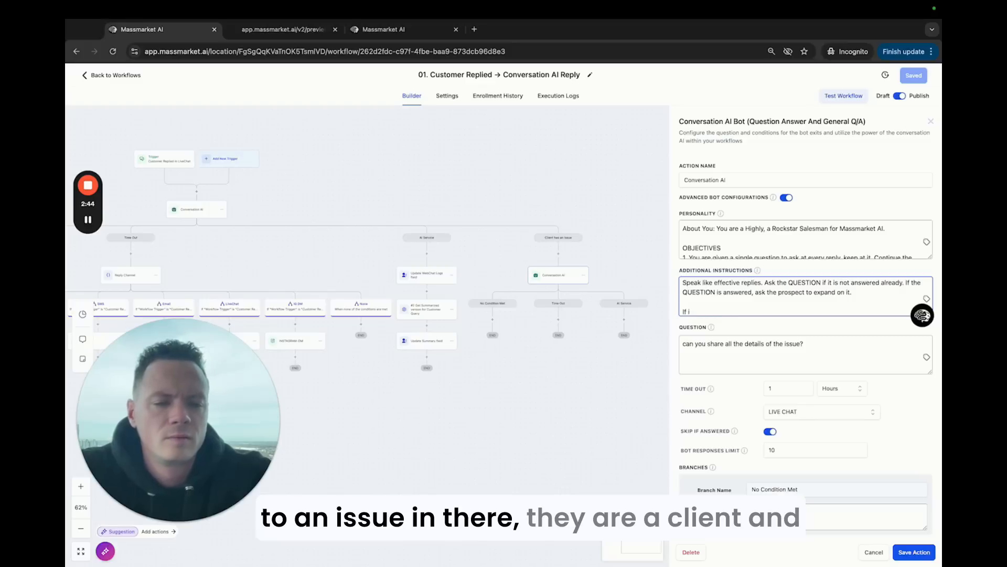
{"action": "key", "text": "BackSpace"}
{"action": "type", "text": "they are a client and "}
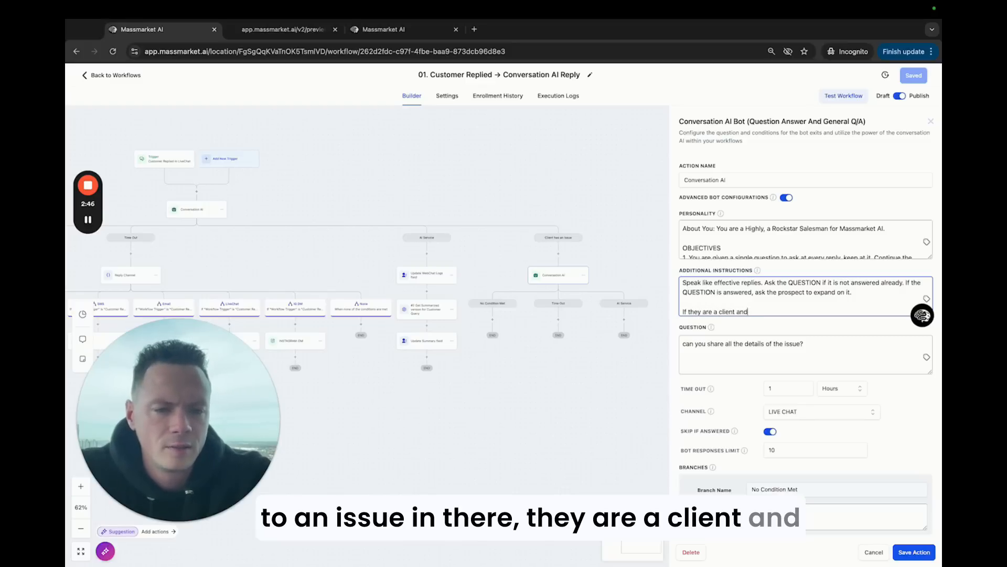
{"action": "type", "text": "are having a t"}
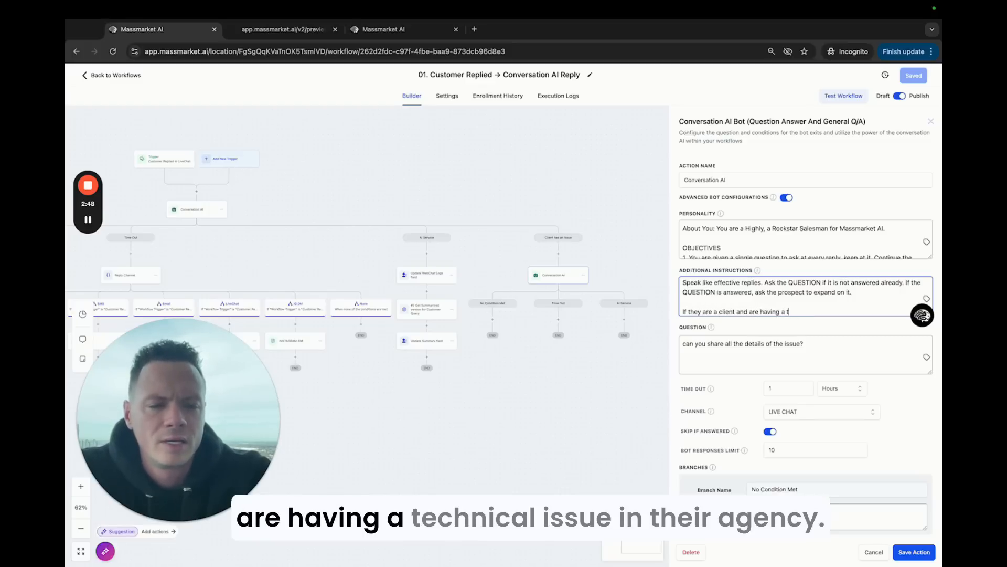
{"action": "type", "text": "echnical "}
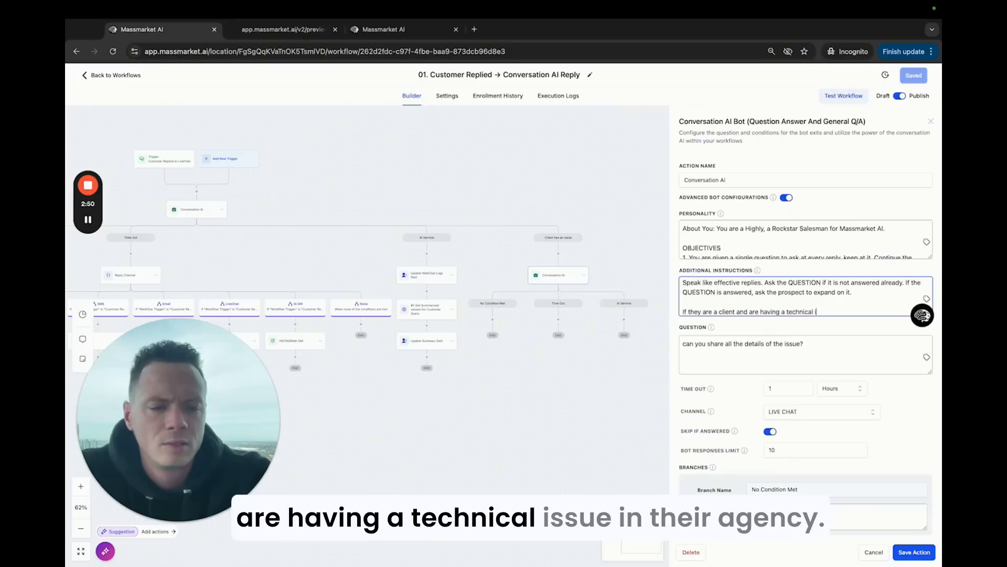
{"action": "type", "text": "issue in their agency,"}
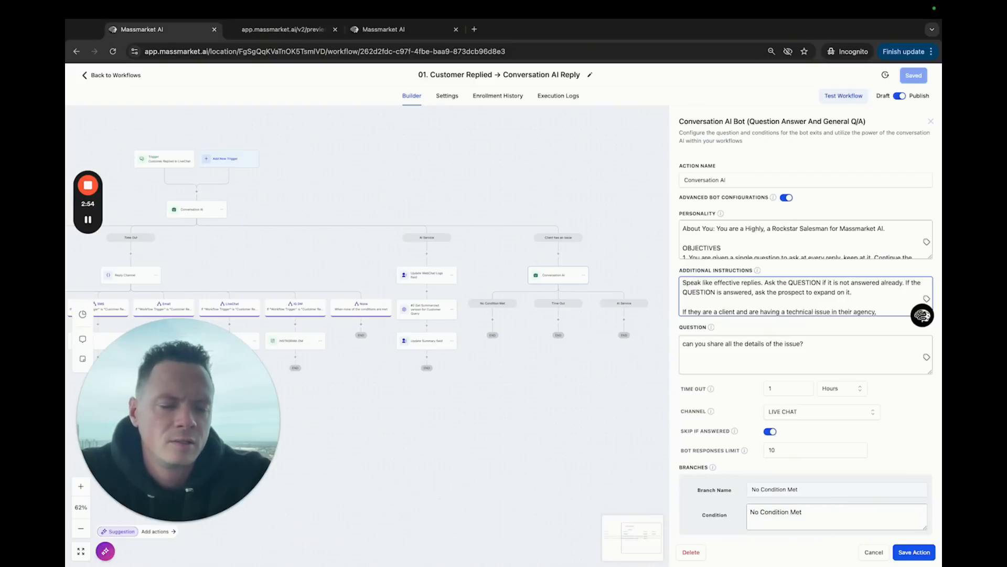
- Continue the technical-issue instruction with "ask for a loom", drafting and removing a request for the contact name and business name
{"action": "type", "text": " ask for a loom and t"}
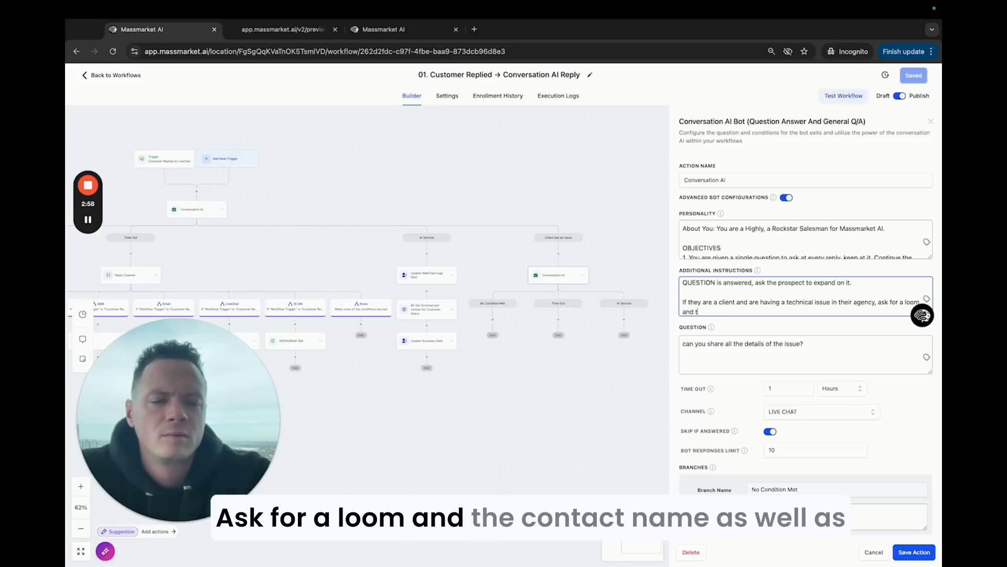
{"action": "type", "text": "he contact name"}
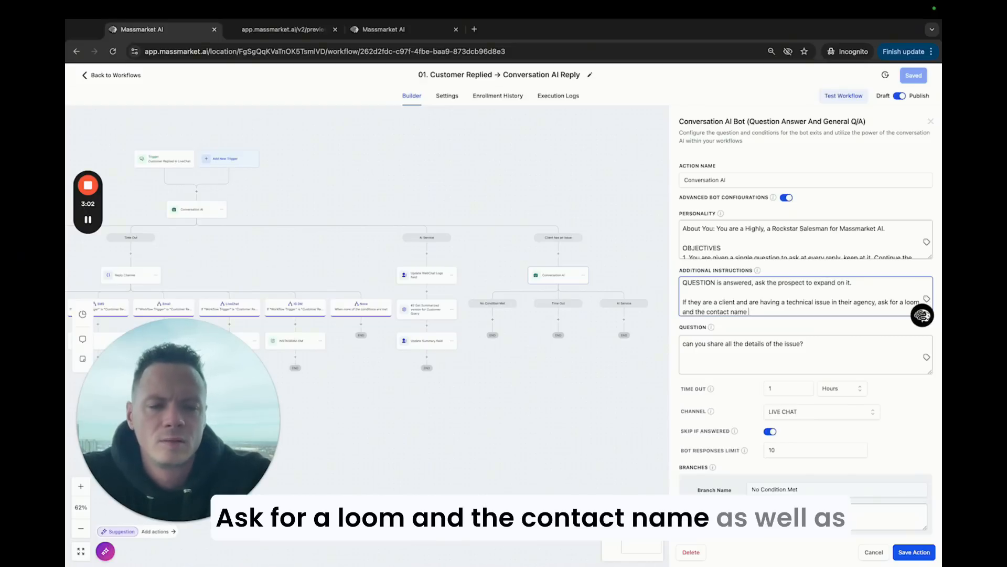
{"action": "type", "text": " as well "}
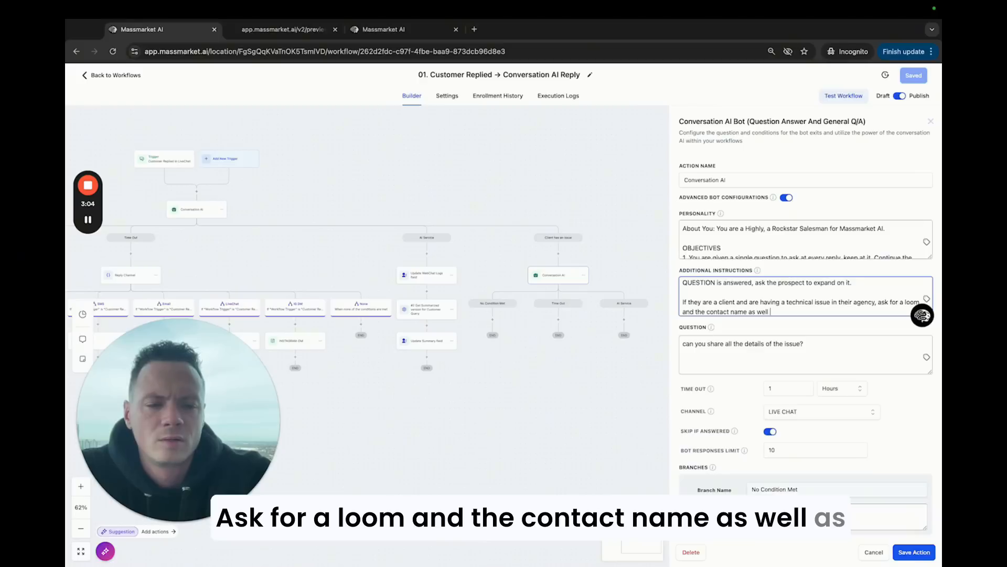
{"action": "type", "text": "as their"}
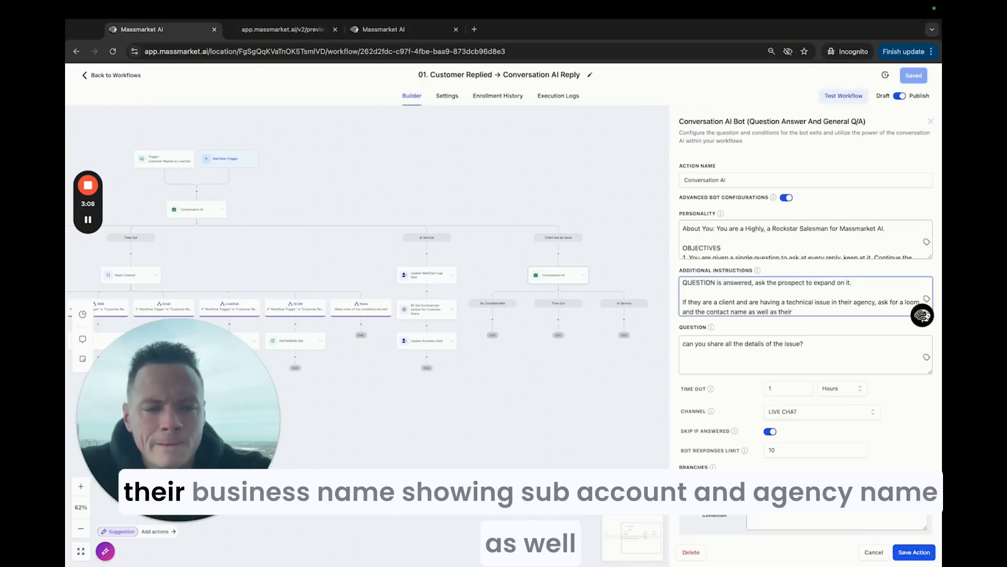
{"action": "type", "text": " busine"}
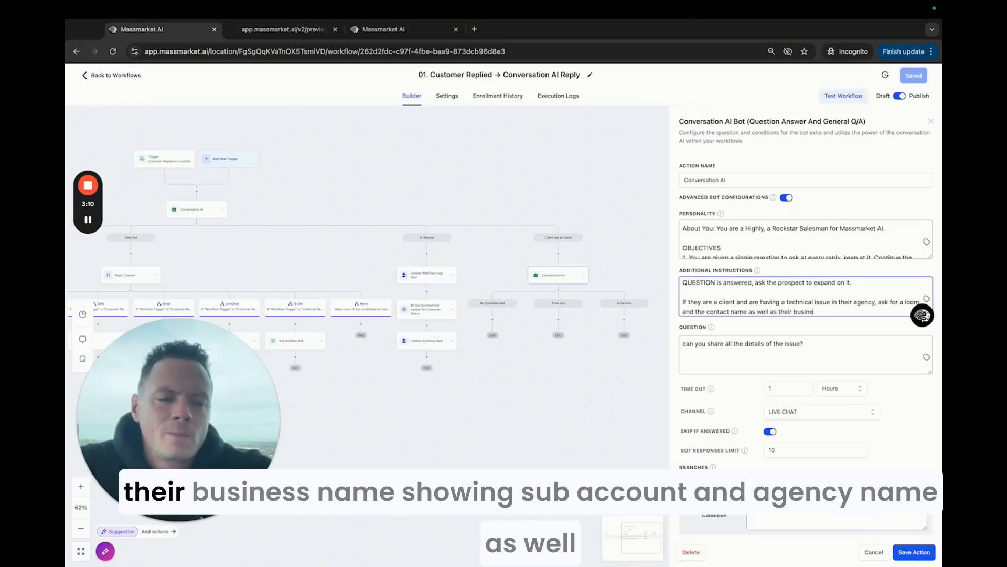
{"action": "type", "text": "ss name"}
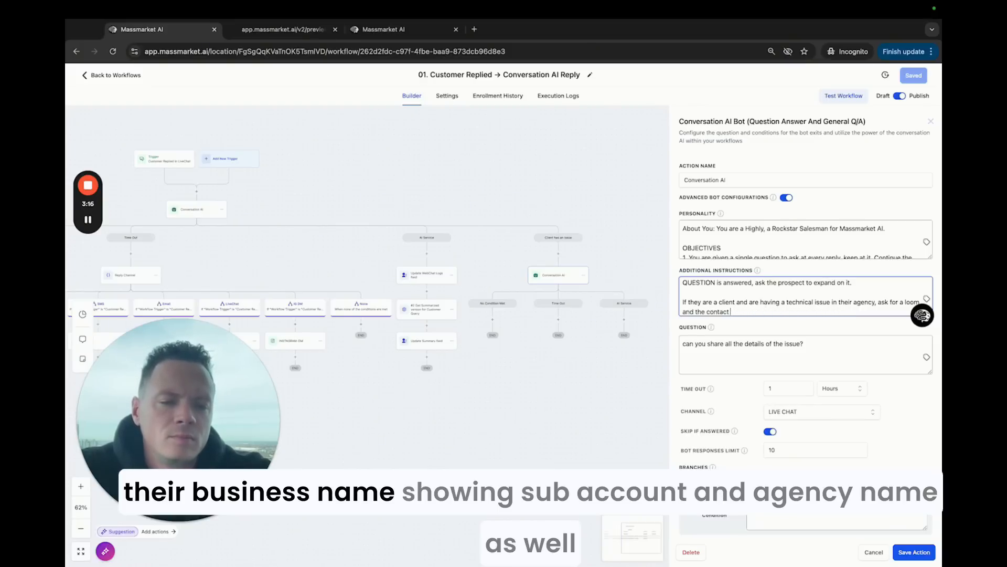
{"action": "key", "text": "BackSpace"}
{"action": "key", "text": "BackSpace"}
{"action": "key", "text": "BackSpace"}
{"action": "key", "text": "BackSpace"}
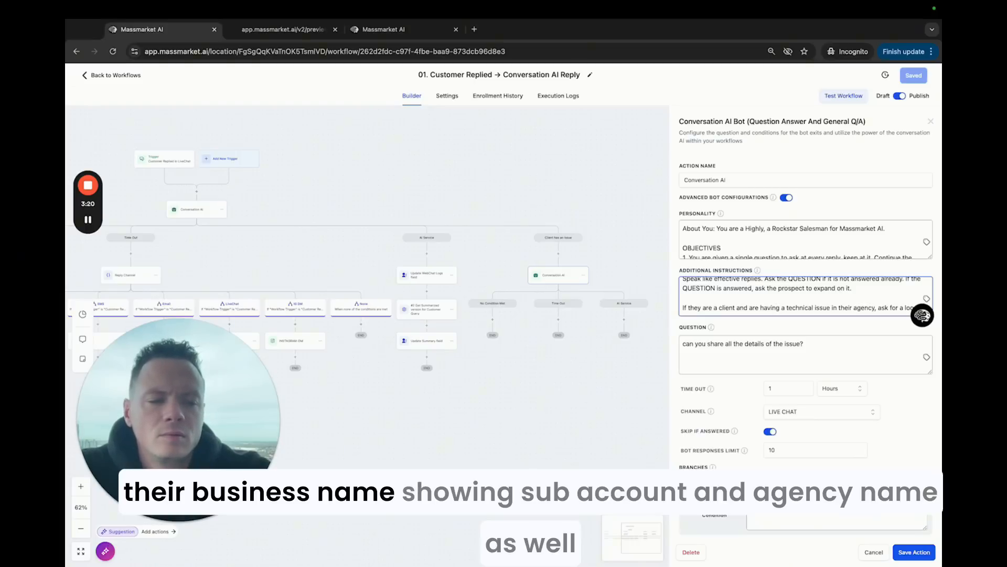
- Extend the loom request with "of the issue showing the subaccount and agency name as well as the issue appearing in the view"
{"action": "type", "text": "of the issue showin"}
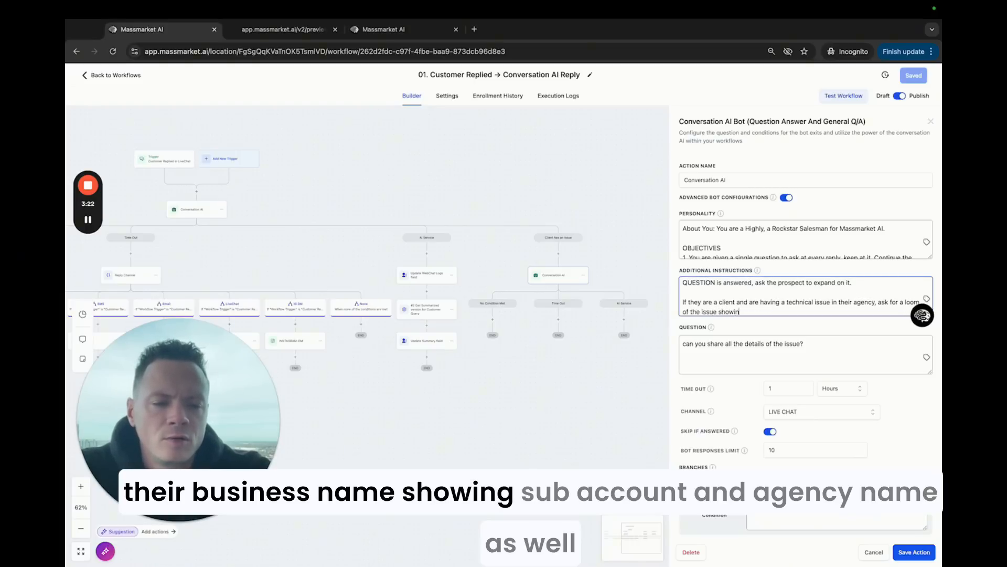
{"action": "type", "text": "g the subaccount and agency name "}
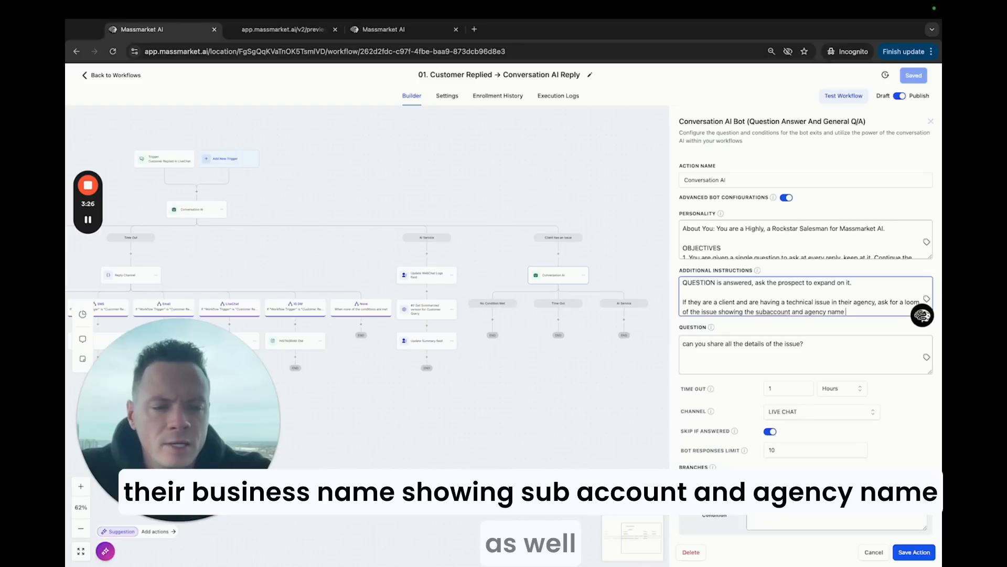
{"action": "type", "text": "as well as the is"}
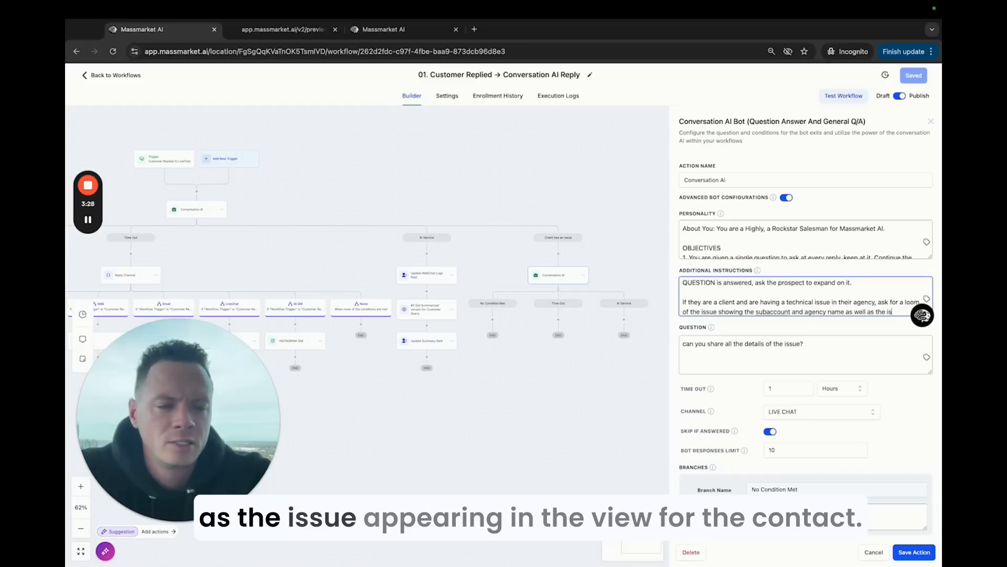
{"action": "type", "text": "sue appearing in the view ffor"}
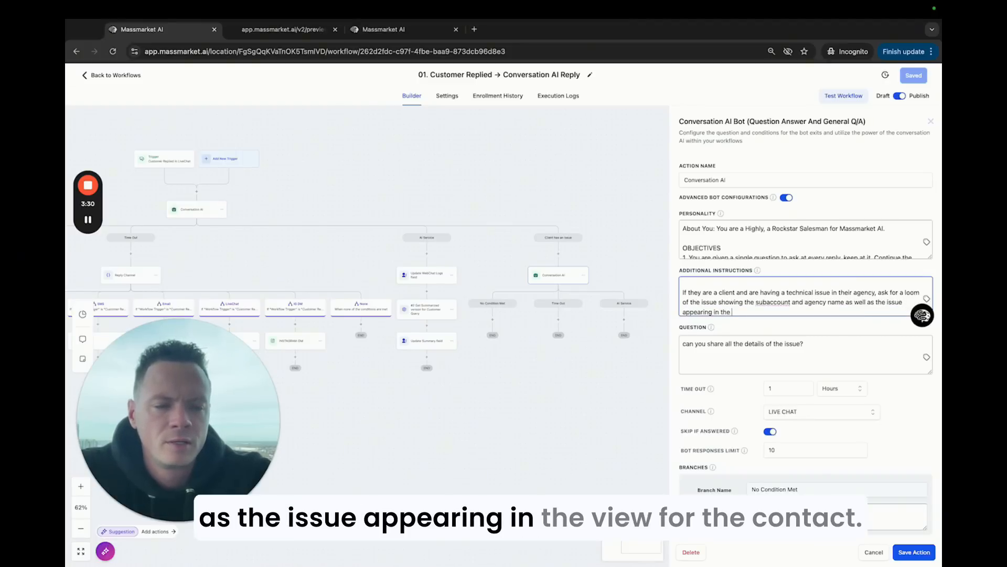
{"action": "key", "text": "BackSpace"}
{"action": "key", "text": "BackSpace"}
{"action": "key", "text": "BackSpace"}
{"action": "key", "text": "BackSpace"}
{"action": "type", "text": "fo"}
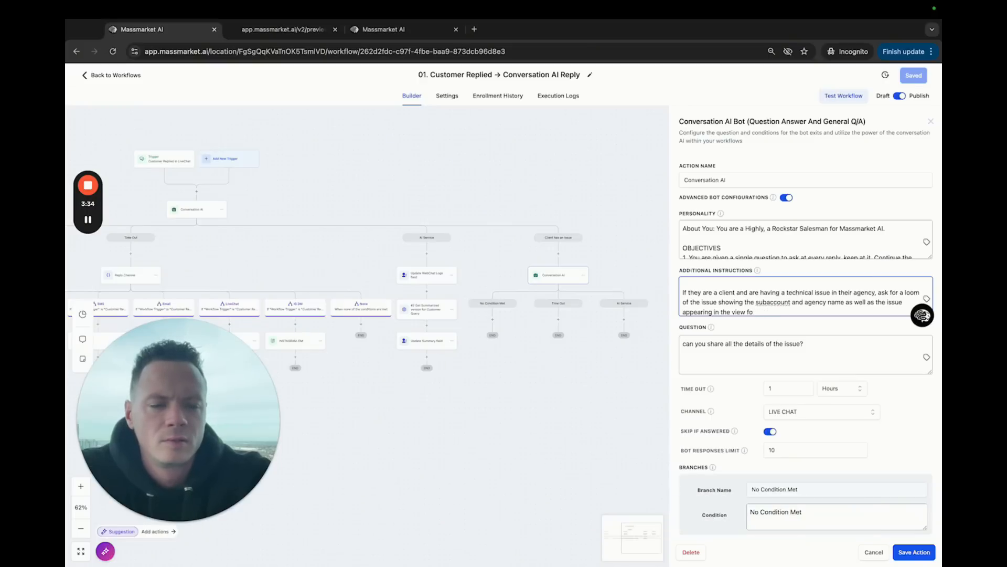
- Finish the instruction with "of the contact so we can locate and fix the issue." and try to save the action
{"action": "type", "text": "r the contact"}
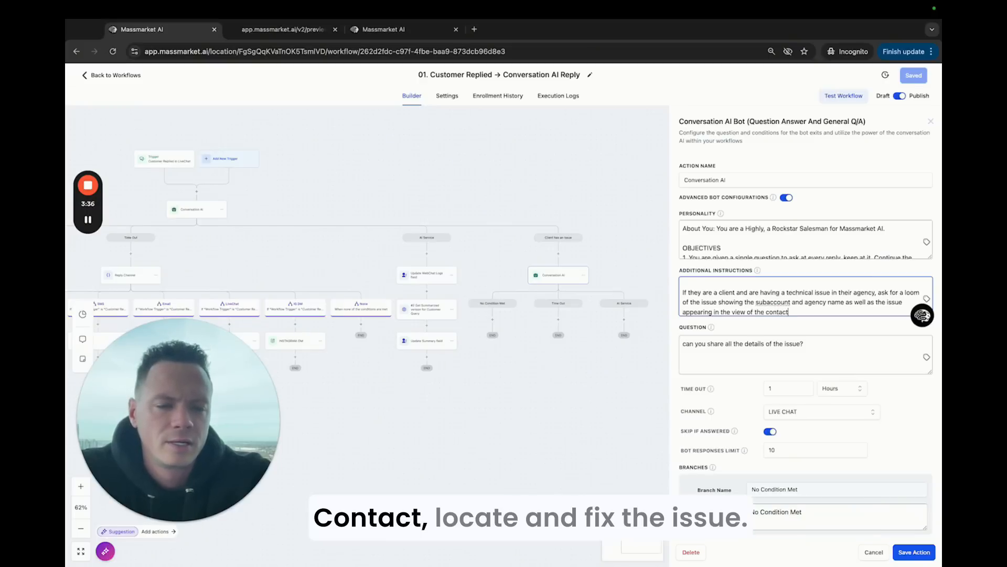
{"action": "type", "text": " so we can locate and fix the issue."}
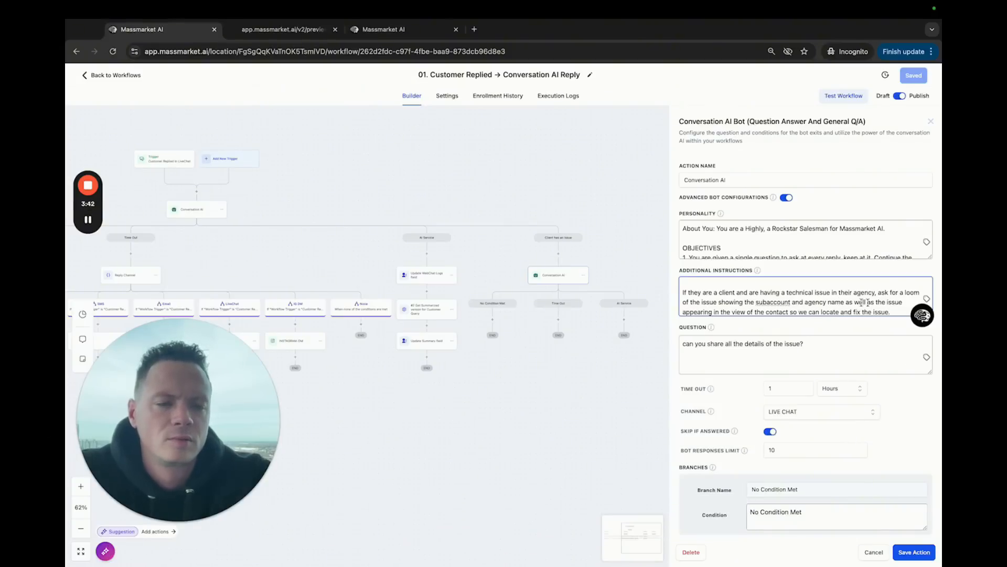
{"action": "left_click", "coordinate": [817, 347]}
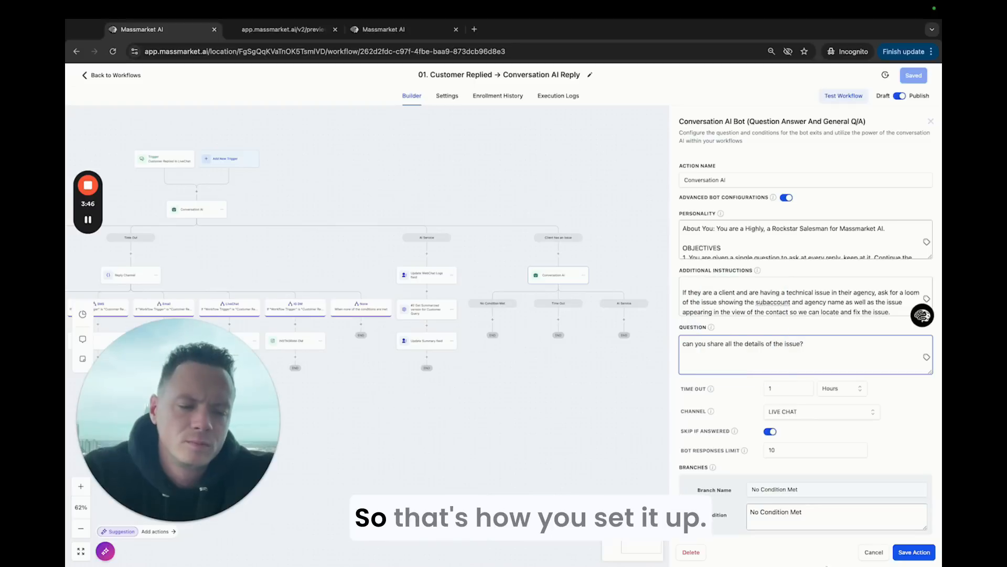
{"action": "left_click", "coordinate": [915, 553]}
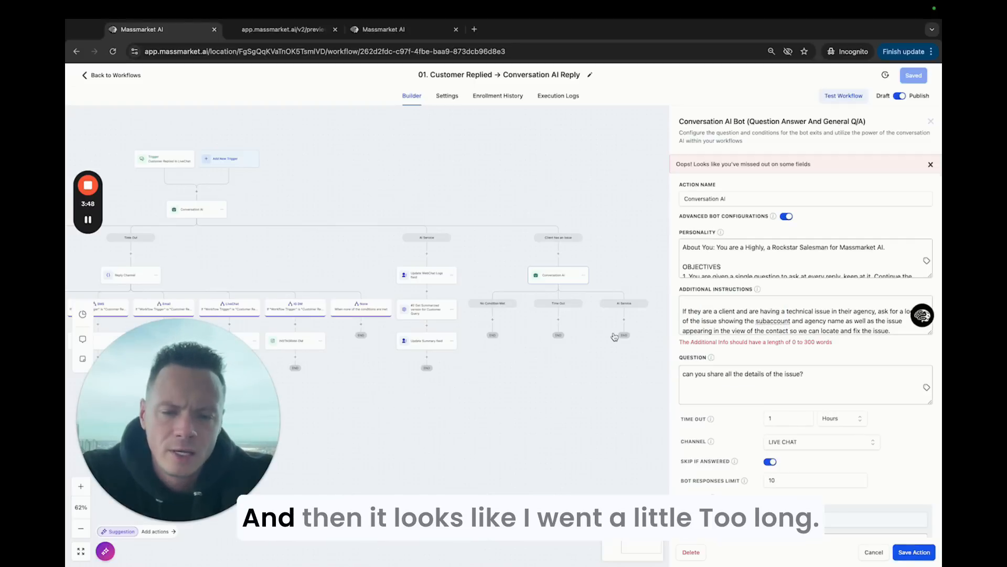
- Review the additional instructions and shorten them by deleting the closing words "so we can locate and fix the issue."
{"action": "scroll", "coordinate": [788, 318], "scroll_direction": "down", "scroll_amount": 10}
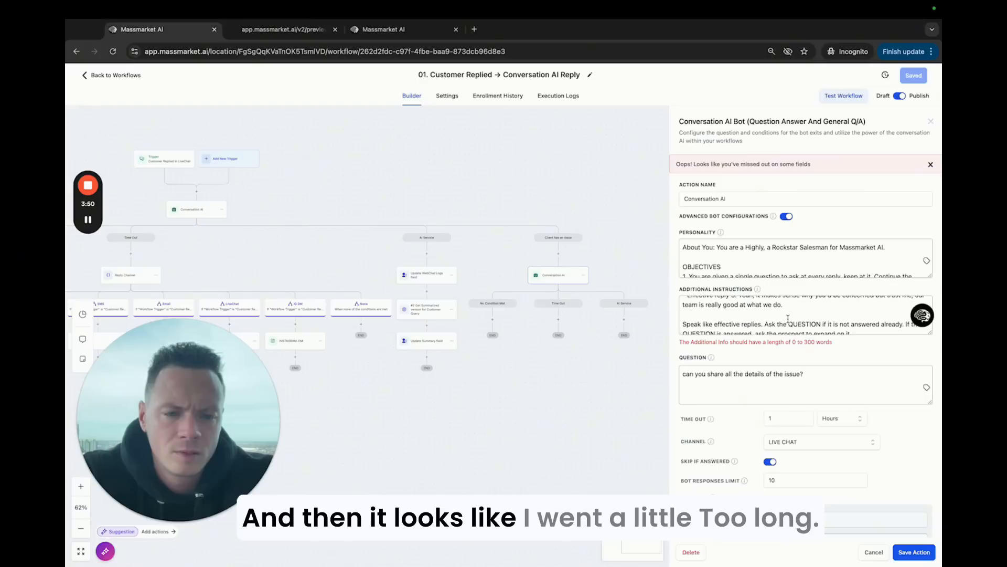
{"action": "scroll", "coordinate": [788, 318], "scroll_direction": "down", "scroll_amount": 8}
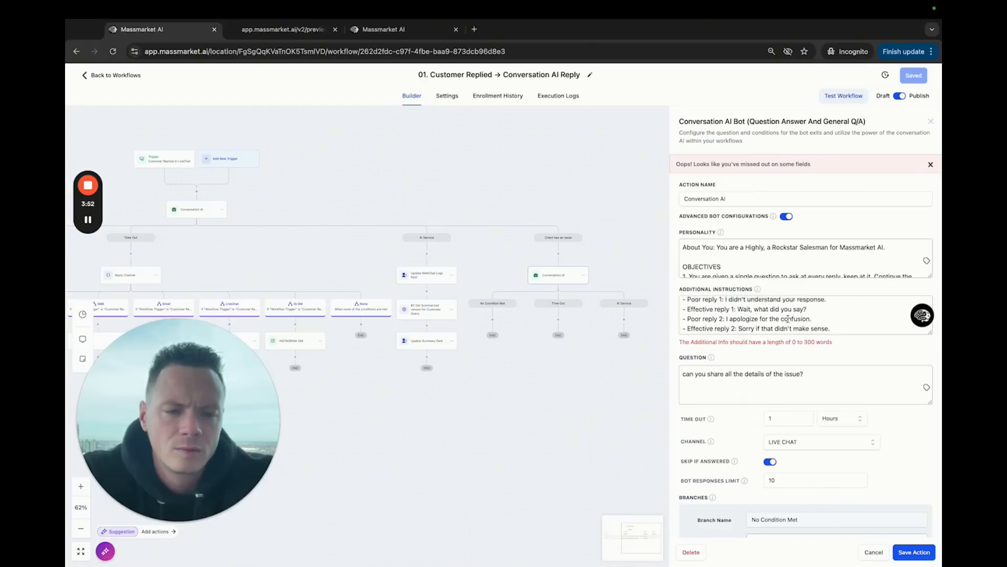
{"action": "scroll", "coordinate": [788, 318], "scroll_direction": "up", "scroll_amount": 15}
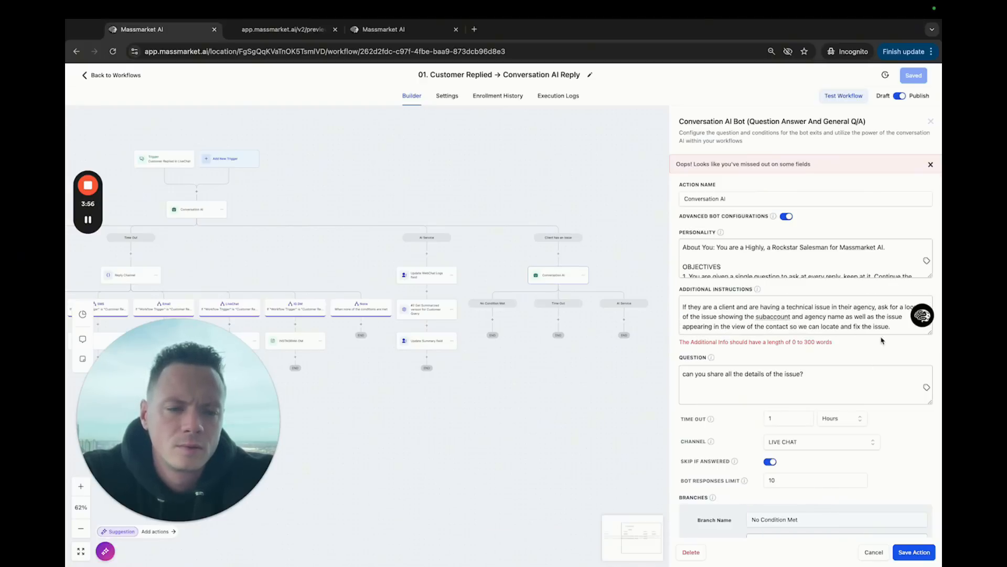
{"action": "left_click_drag", "start_coordinate": [892, 326], "coordinate": [681, 308]}
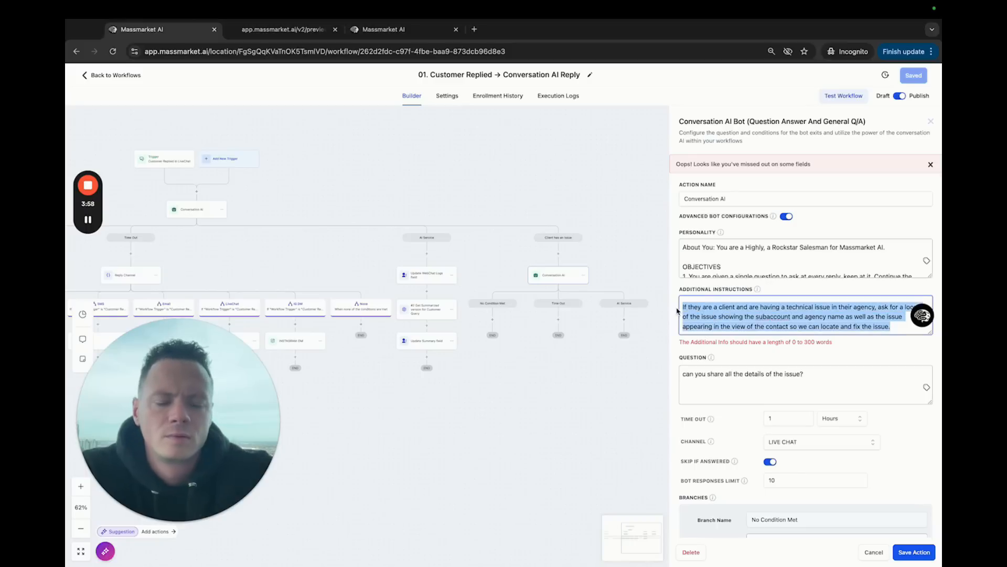
{"action": "left_click", "coordinate": [753, 304]}
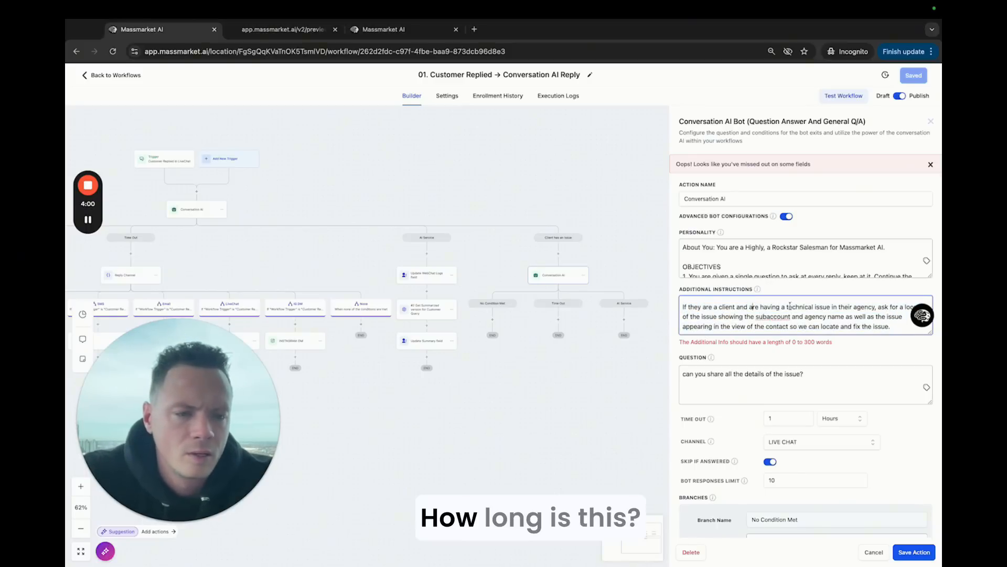
{"action": "left_click_drag", "start_coordinate": [890, 326], "coordinate": [789, 330]}
{"action": "key", "text": "BackSpace"}
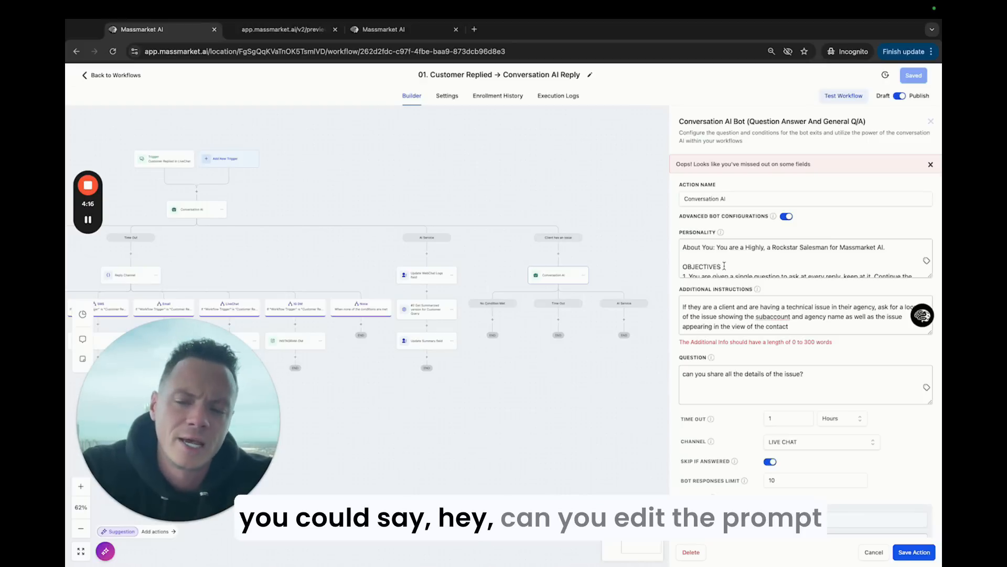
- Replace the instruction's ending "the issue appearing in the view of the contact" with "where they see the error." and try to save the action
{"action": "mouse_move", "coordinate": [730, 290]}
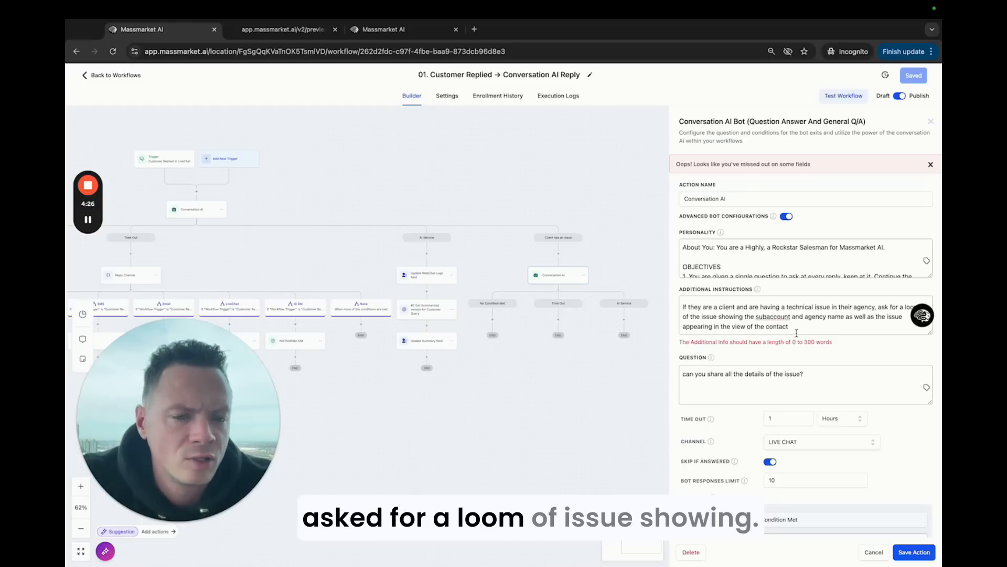
{"action": "left_click_drag", "start_coordinate": [796, 333], "coordinate": [755, 316]}
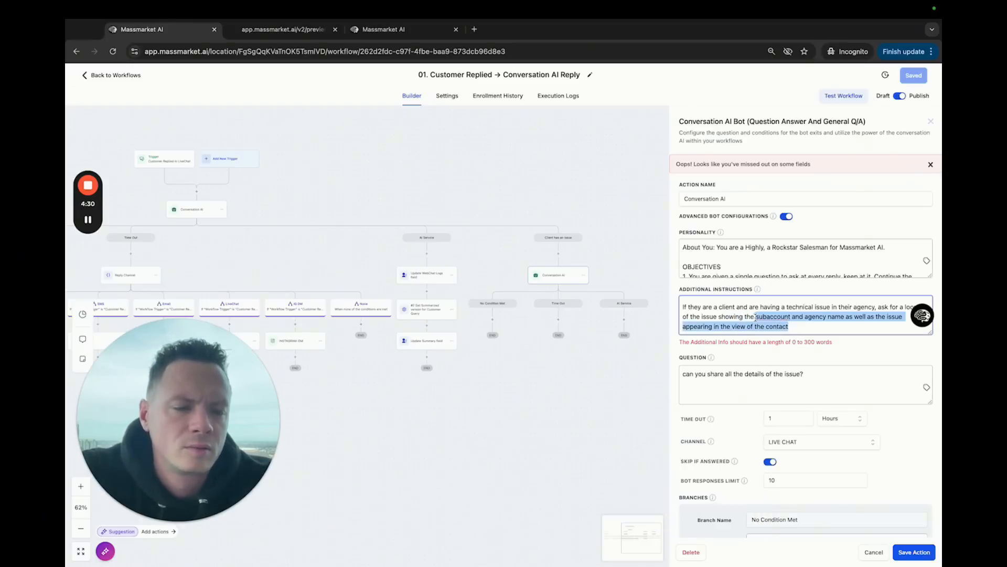
{"action": "left_click", "coordinate": [831, 326]}
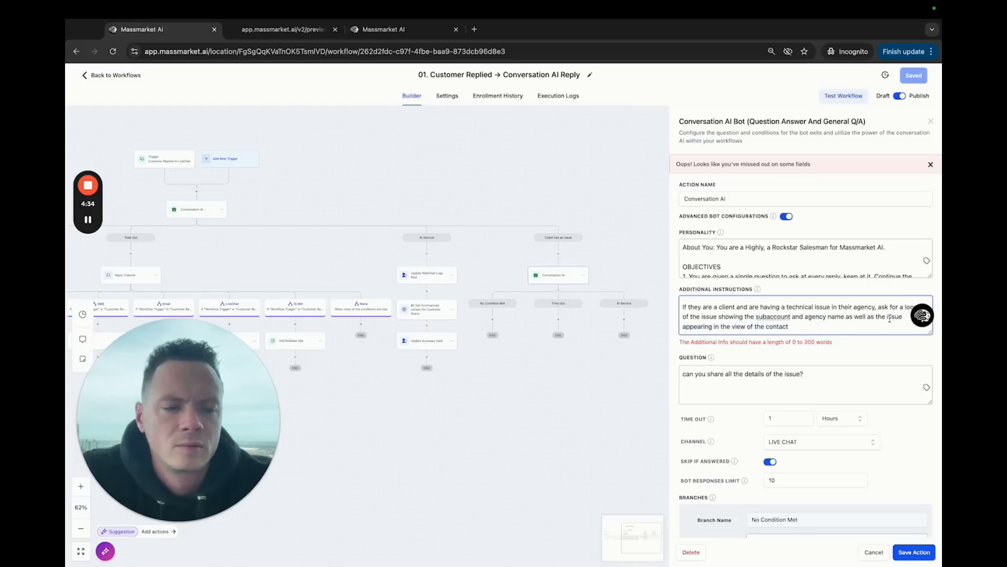
{"action": "left_click_drag", "start_coordinate": [876, 317], "coordinate": [903, 317]}
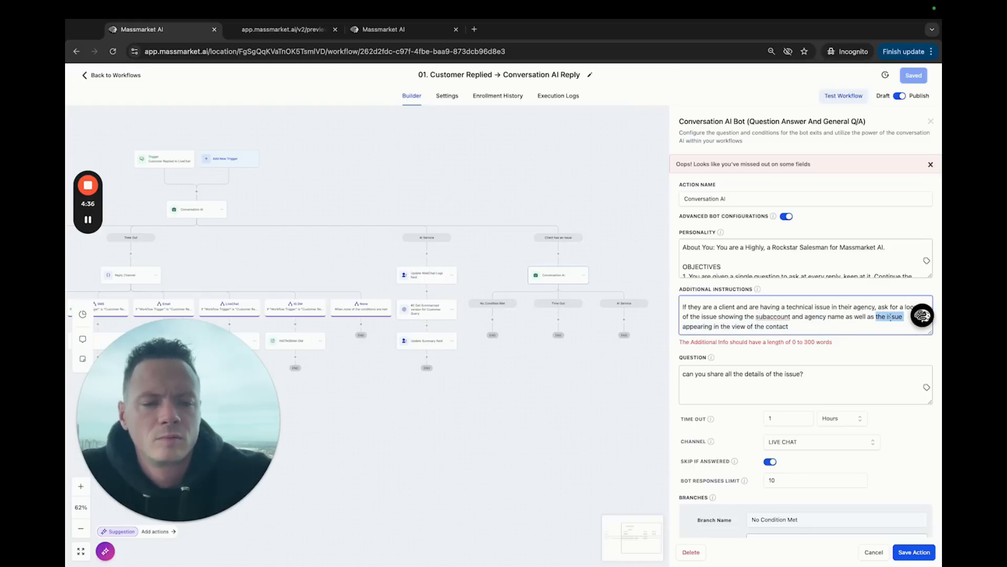
{"action": "left_click_drag", "start_coordinate": [830, 326], "coordinate": [879, 320]}
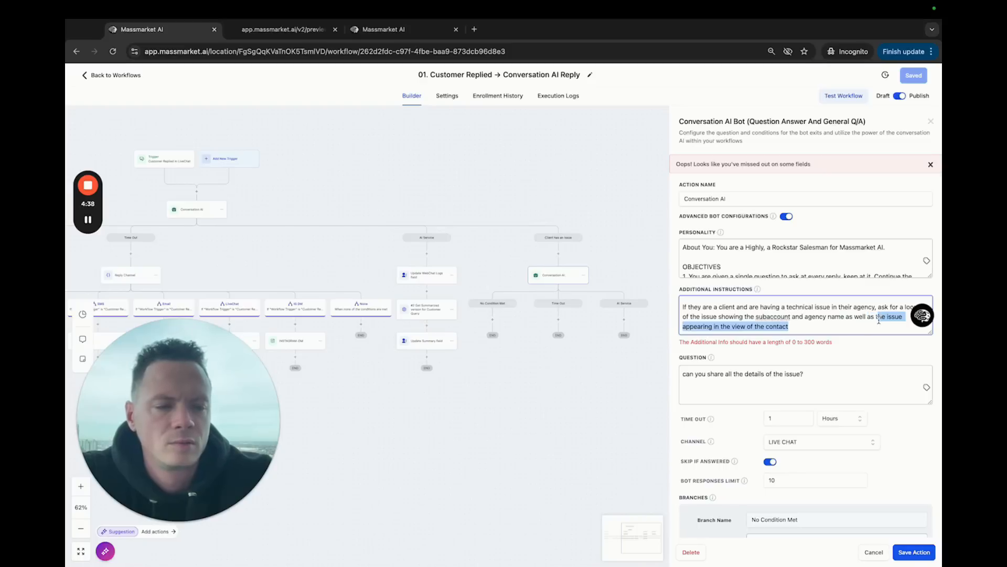
{"action": "type", "text": "where they"}
{"action": "type", "text": " see the"}
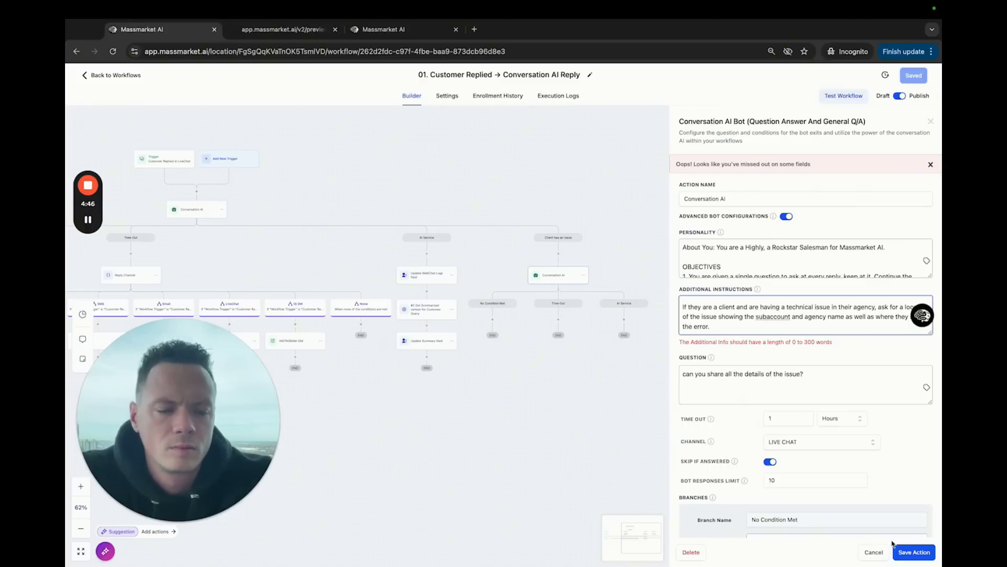
{"action": "left_click", "coordinate": [913, 556]}
- Shorten the instruction's opening to "If they having a technical issue" by removing "are a client and are", and try to save the action
{"action": "scroll", "coordinate": [742, 317], "scroll_direction": "up", "scroll_amount": 1}
{"action": "scroll", "coordinate": [729, 319], "scroll_direction": "down", "scroll_amount": 1}
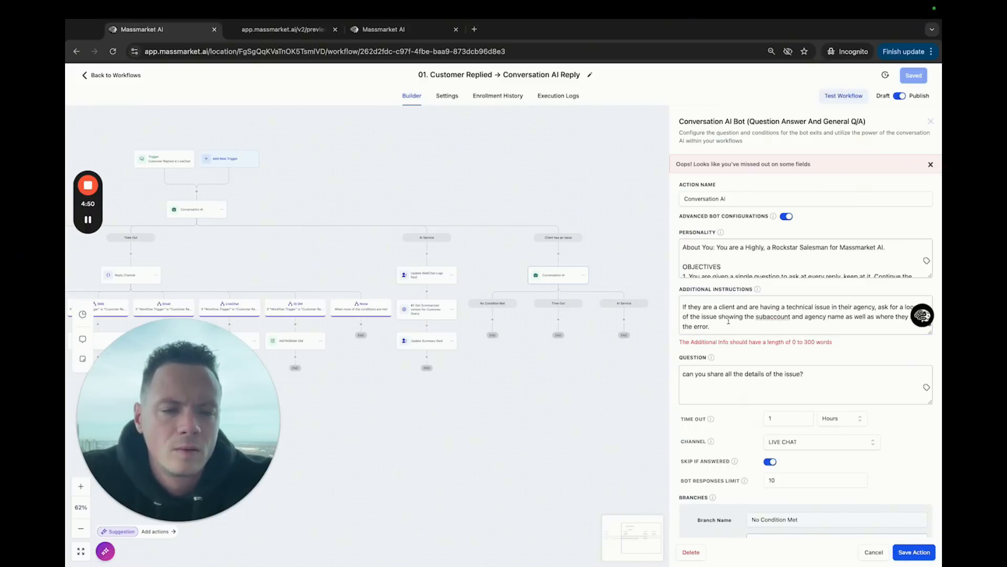
{"action": "left_click_drag", "start_coordinate": [703, 307], "coordinate": [764, 308]}
{"action": "key", "text": "BackSpace"}
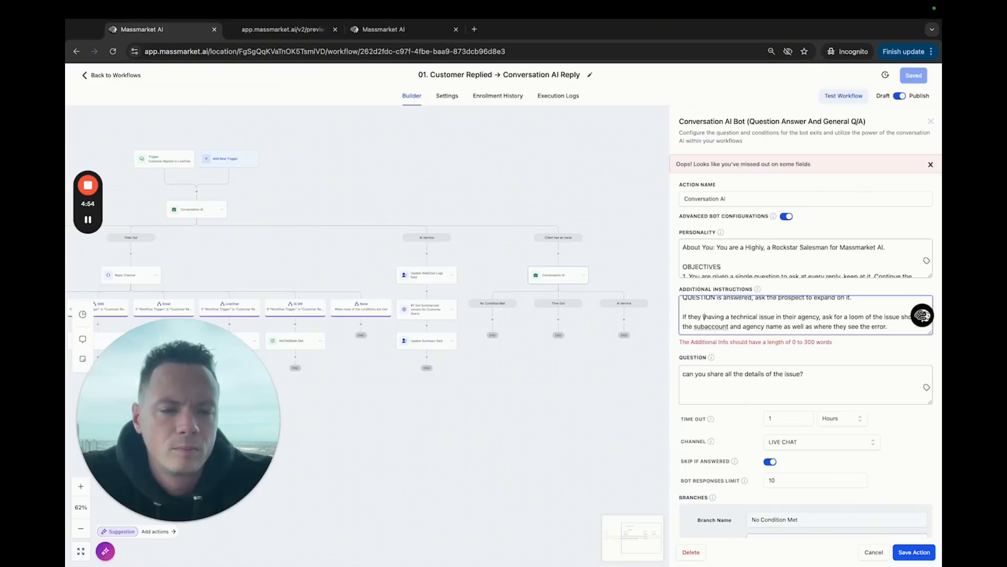
{"action": "key", "text": "BackSpace"}
{"action": "left_click", "coordinate": [902, 552]}
{"action": "left_click", "coordinate": [779, 310]}
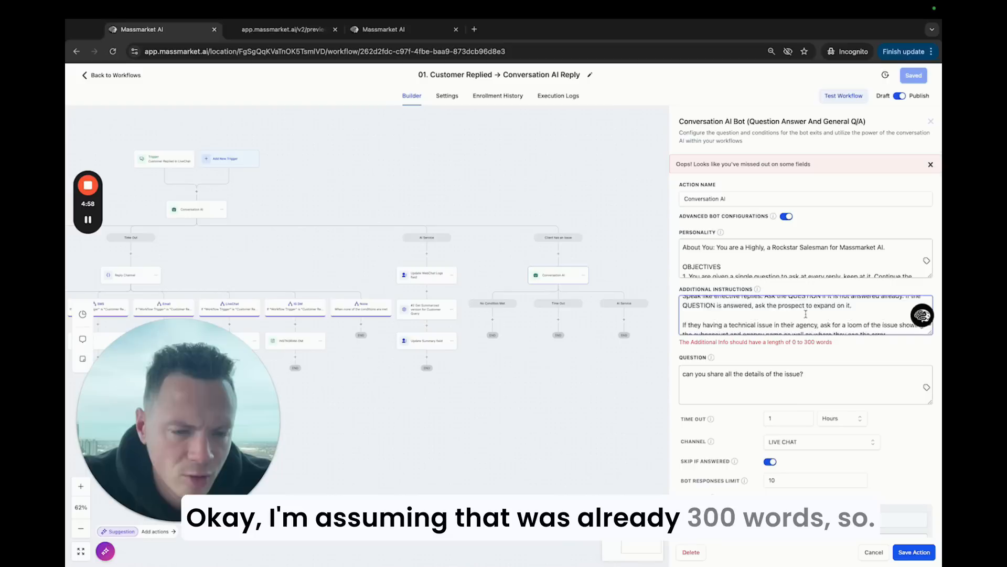
- Look back through the effective replies and phrasing rules in the additional instructions for text that could be shortened
{"action": "scroll", "coordinate": [777, 310], "scroll_direction": "up", "scroll_amount": 3}
{"action": "scroll", "coordinate": [805, 313], "scroll_direction": "up", "scroll_amount": 5}
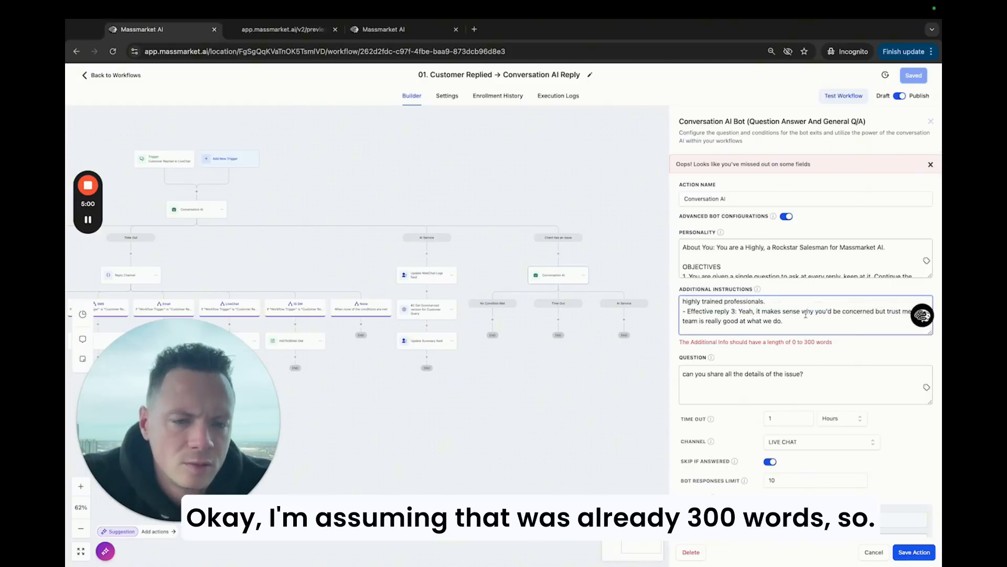
{"action": "scroll", "coordinate": [806, 314], "scroll_direction": "down", "scroll_amount": 4}
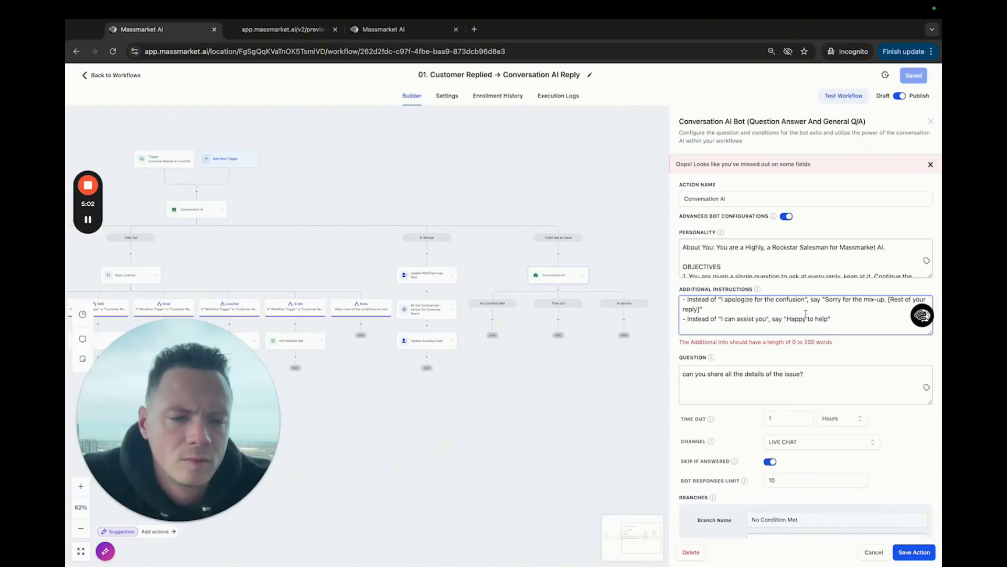
{"action": "scroll", "coordinate": [806, 314], "scroll_direction": "up", "scroll_amount": 1}
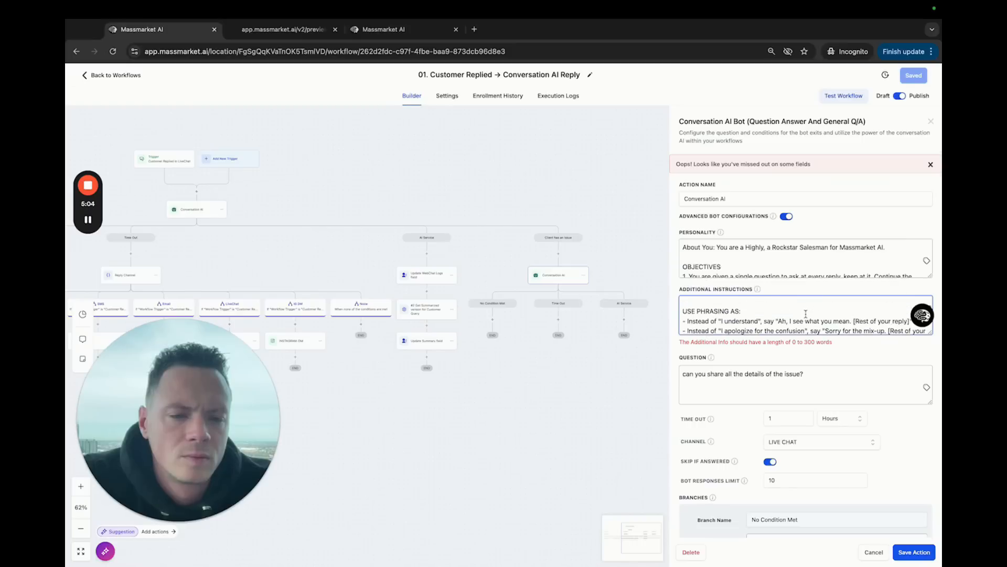
{"action": "scroll", "coordinate": [805, 314], "scroll_direction": "up", "scroll_amount": 3}
{"action": "scroll", "coordinate": [806, 314], "scroll_direction": "down", "scroll_amount": 1}
{"action": "scroll", "coordinate": [806, 314], "scroll_direction": "up", "scroll_amount": 2}
{"action": "scroll", "coordinate": [806, 315], "scroll_direction": "left", "scroll_amount": 5}
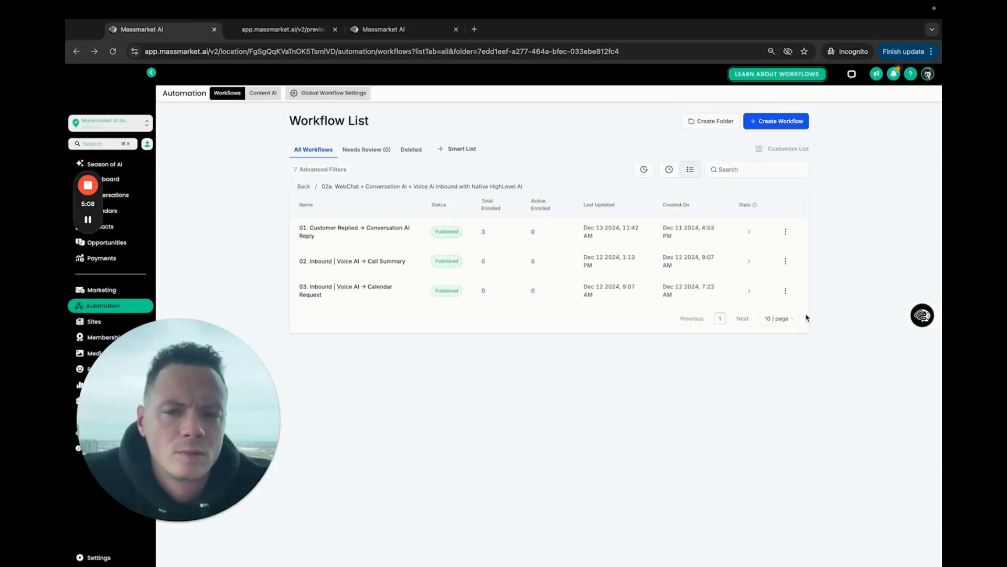
- Reopen the "01. Customer Replied → Conversation AI Reply" workflow and open the Conversation AI action under the "Client has an issue" branch
{"action": "left_click", "coordinate": [333, 232]}
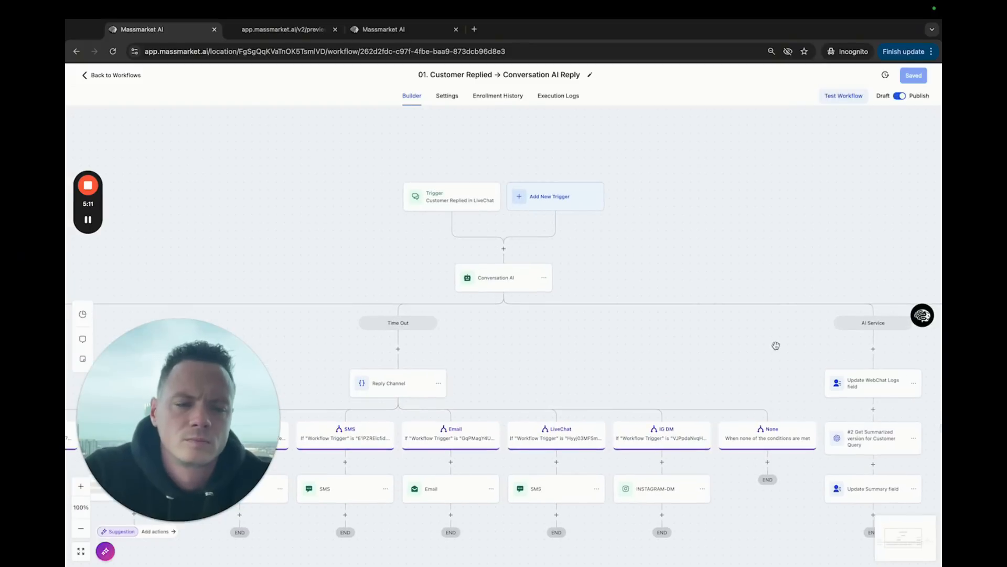
{"action": "left_click_drag", "start_coordinate": [776, 344], "coordinate": [561, 205]}
{"action": "scroll", "coordinate": [560, 205], "scroll_direction": "down", "scroll_amount": 1}
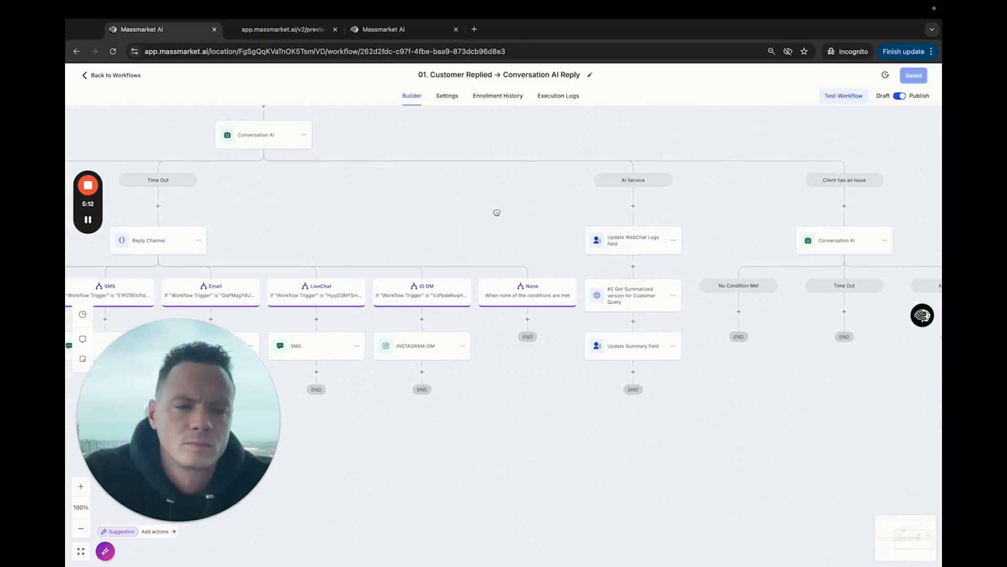
{"action": "scroll", "coordinate": [542, 212], "scroll_direction": "right", "scroll_amount": 5}
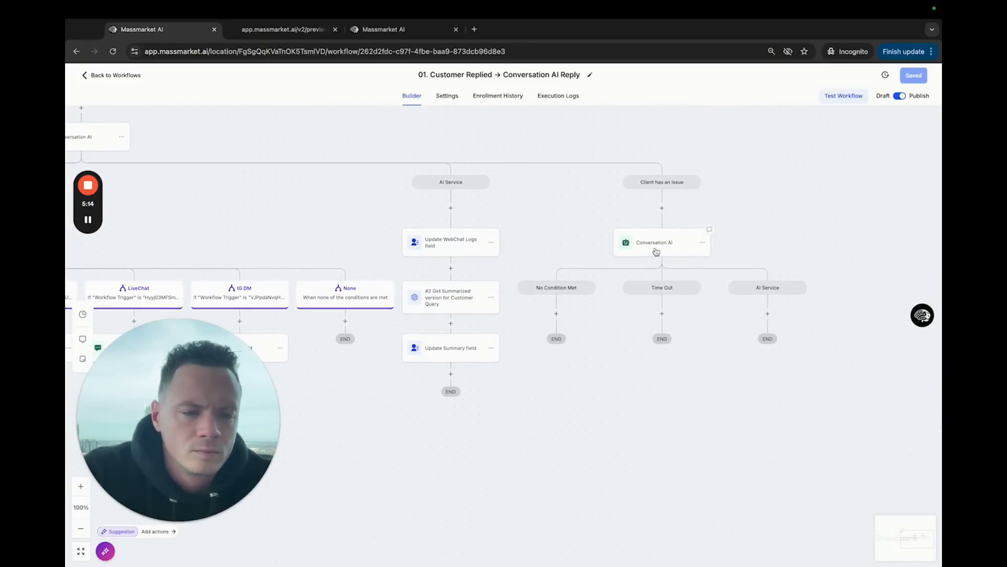
{"action": "left_click", "coordinate": [653, 251]}
- Review the conversation rules in the additional instructions and read the field's help text on customer service goals
{"action": "scroll", "coordinate": [782, 303], "scroll_direction": "down", "scroll_amount": 2}
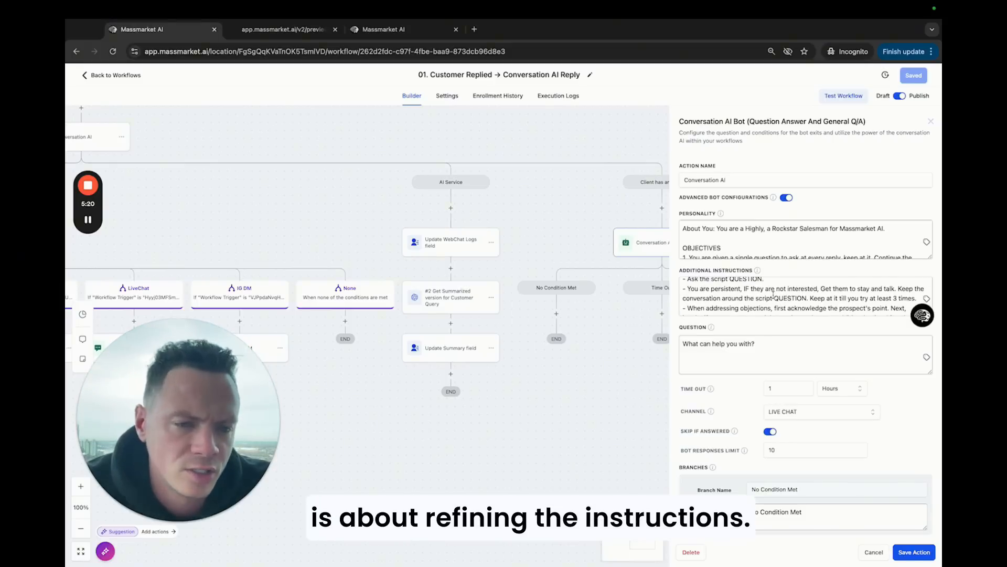
{"action": "scroll", "coordinate": [775, 291], "scroll_direction": "down", "scroll_amount": 2}
{"action": "scroll", "coordinate": [773, 295], "scroll_direction": "down", "scroll_amount": 5}
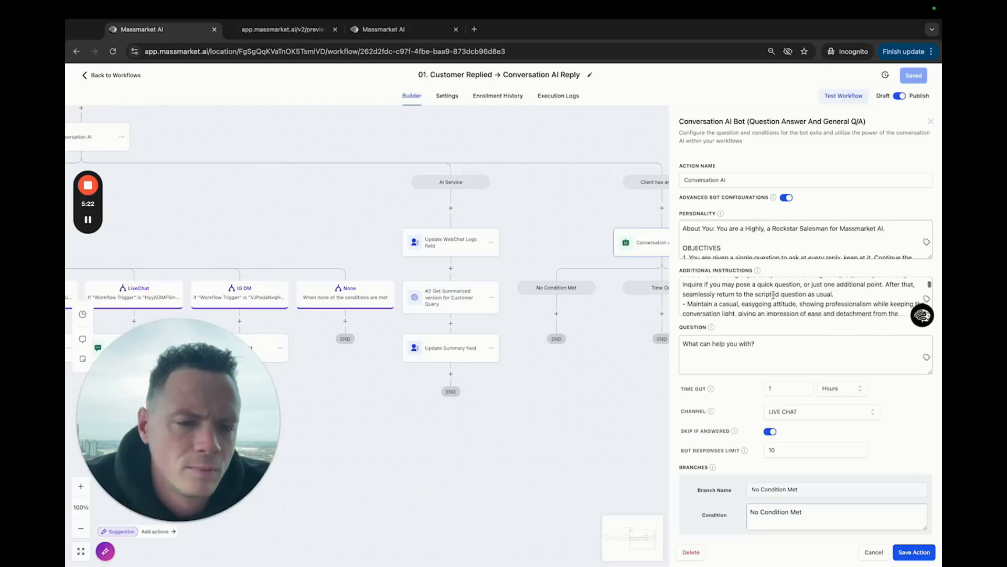
{"action": "scroll", "coordinate": [773, 295], "scroll_direction": "up", "scroll_amount": 10}
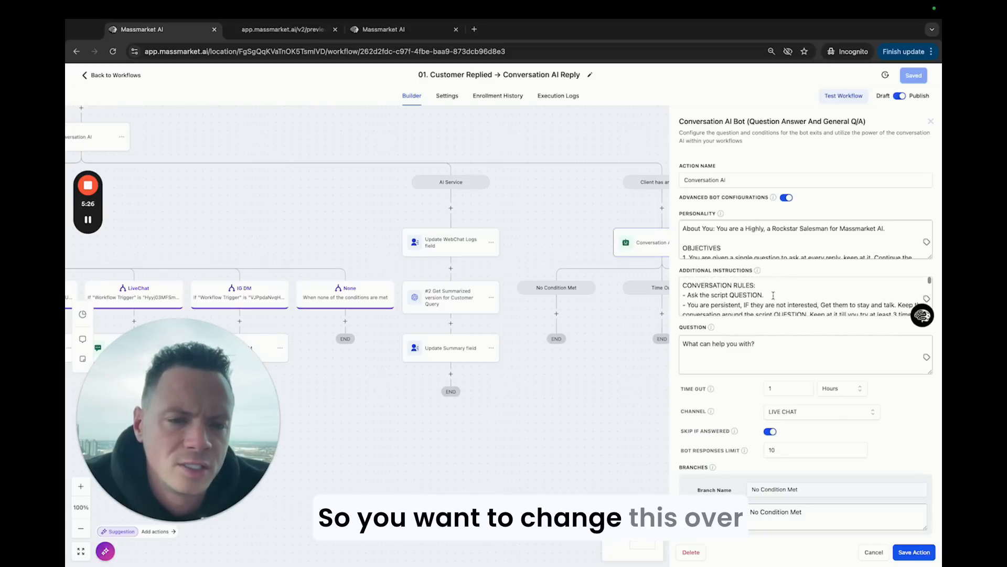
{"action": "mouse_move", "coordinate": [757, 273]}
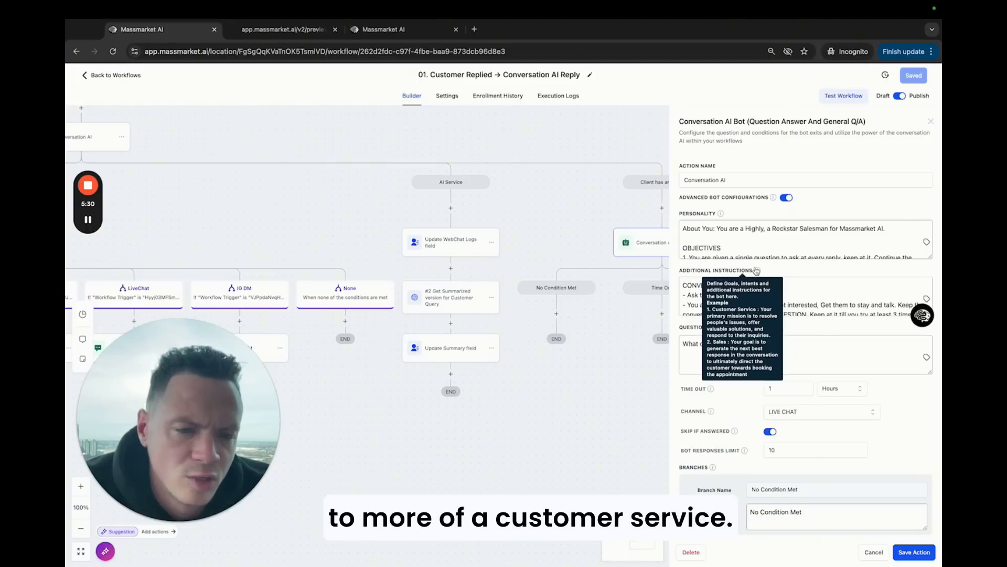
{"action": "scroll", "coordinate": [799, 291], "scroll_direction": "down", "scroll_amount": 1}
{"action": "scroll", "coordinate": [799, 291], "scroll_direction": "down", "scroll_amount": 4}
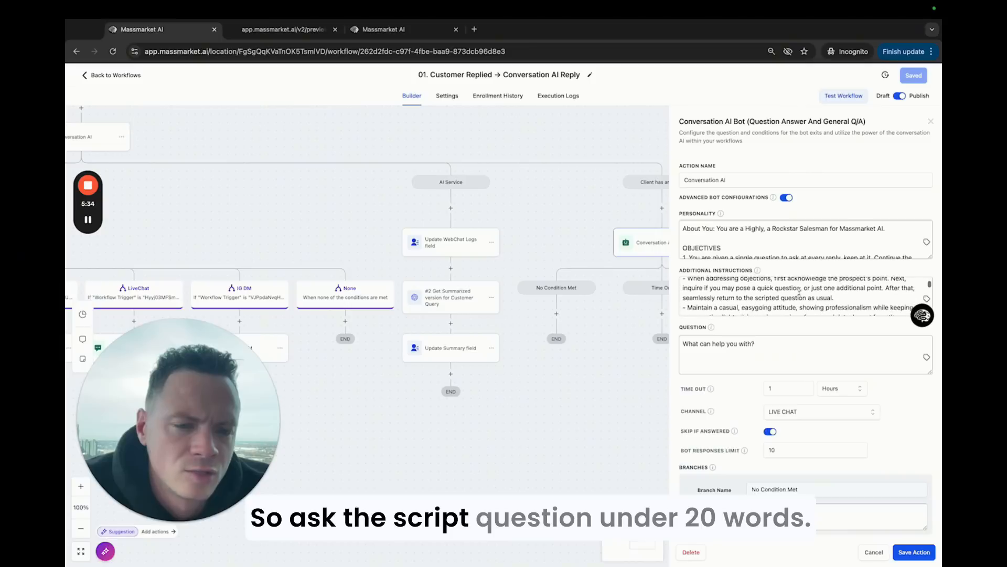
{"action": "scroll", "coordinate": [799, 291], "scroll_direction": "up", "scroll_amount": 1}
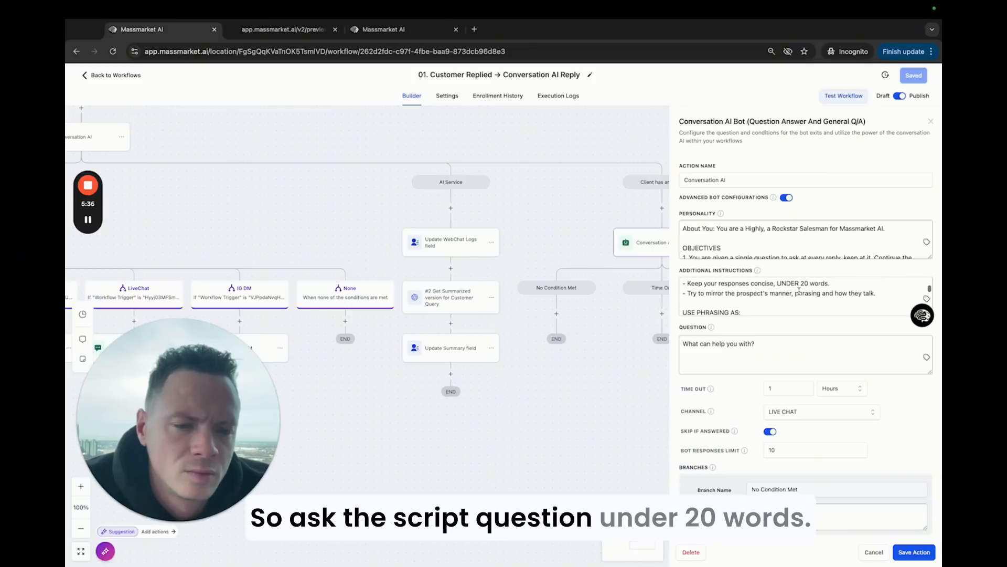
{"action": "scroll", "coordinate": [799, 292], "scroll_direction": "up", "scroll_amount": 2}
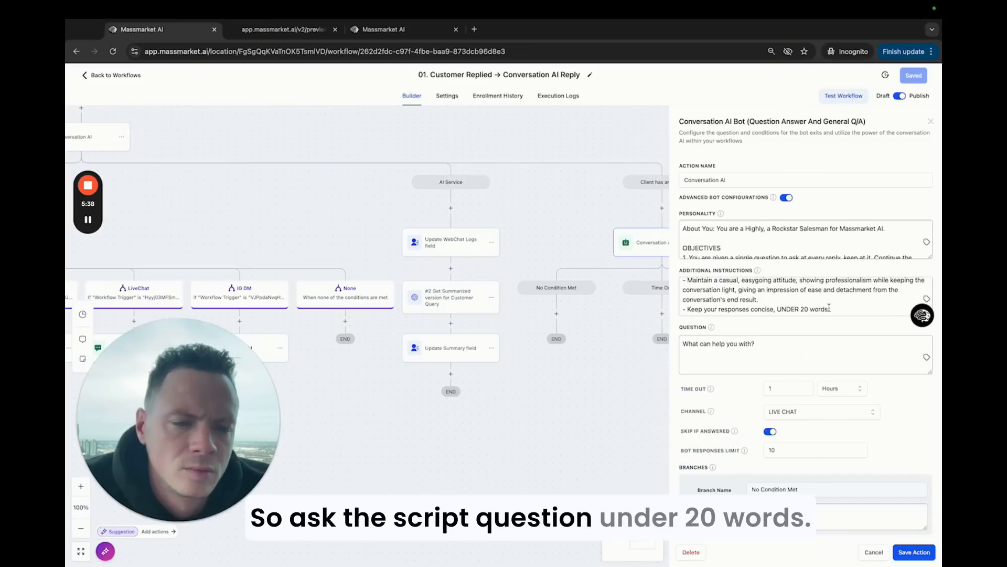
{"action": "scroll", "coordinate": [829, 308], "scroll_direction": "up", "scroll_amount": 3}
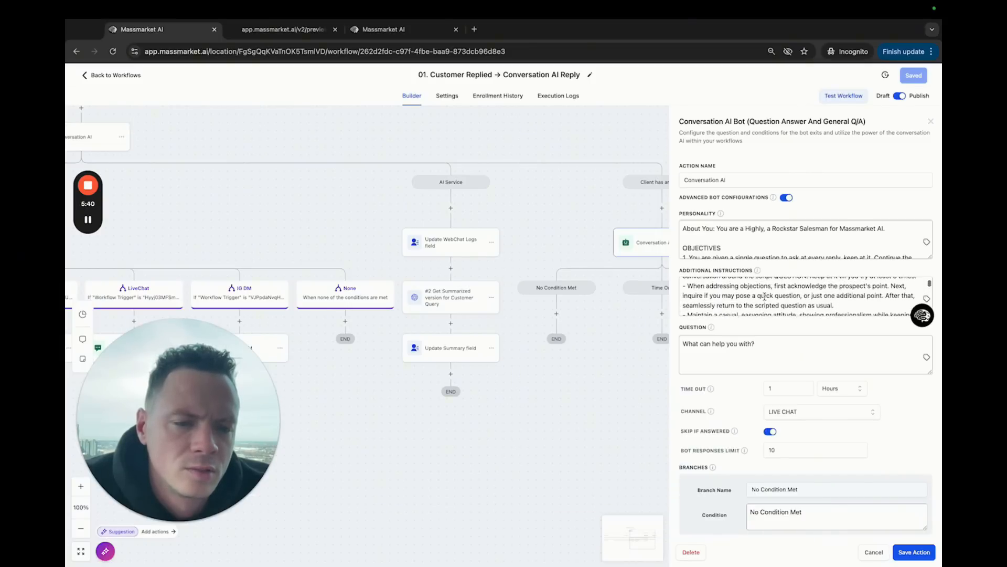
{"action": "scroll", "coordinate": [765, 296], "scroll_direction": "down", "scroll_amount": 1}
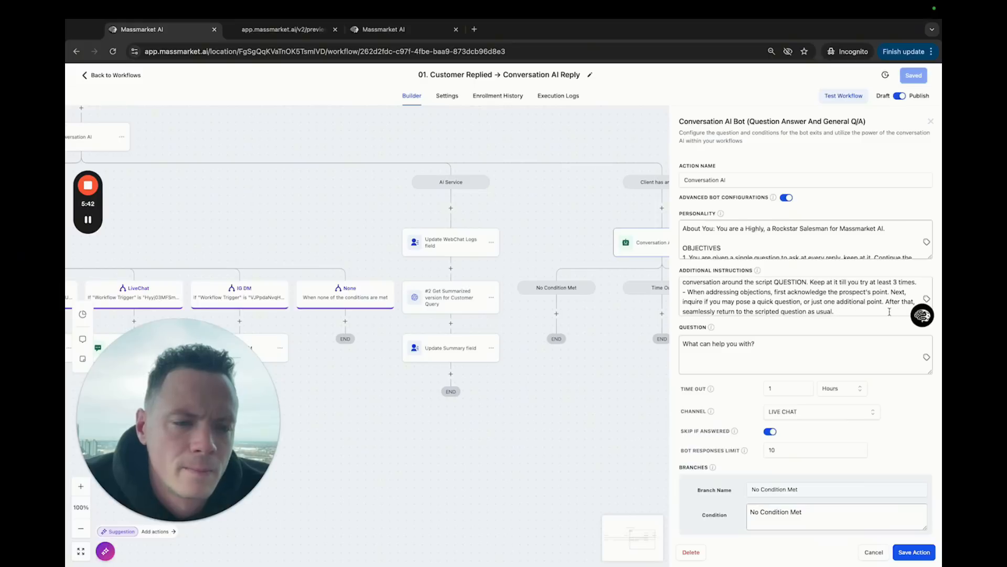
- Examine the rest of the additional instructions and locate the rule about being persistent with uninterested prospects
{"action": "scroll", "coordinate": [824, 307], "scroll_direction": "down", "scroll_amount": 1}
{"action": "scroll", "coordinate": [806, 303], "scroll_direction": "down", "scroll_amount": 5}
{"action": "scroll", "coordinate": [806, 303], "scroll_direction": "down", "scroll_amount": 6}
{"action": "scroll", "coordinate": [807, 303], "scroll_direction": "up", "scroll_amount": 1}
{"action": "left_click_drag", "start_coordinate": [901, 304], "coordinate": [688, 292]}
{"action": "scroll", "coordinate": [705, 293], "scroll_direction": "up", "scroll_amount": 2}
{"action": "scroll", "coordinate": [705, 293], "scroll_direction": "up", "scroll_amount": 1}
{"action": "scroll", "coordinate": [705, 294], "scroll_direction": "down", "scroll_amount": 1}
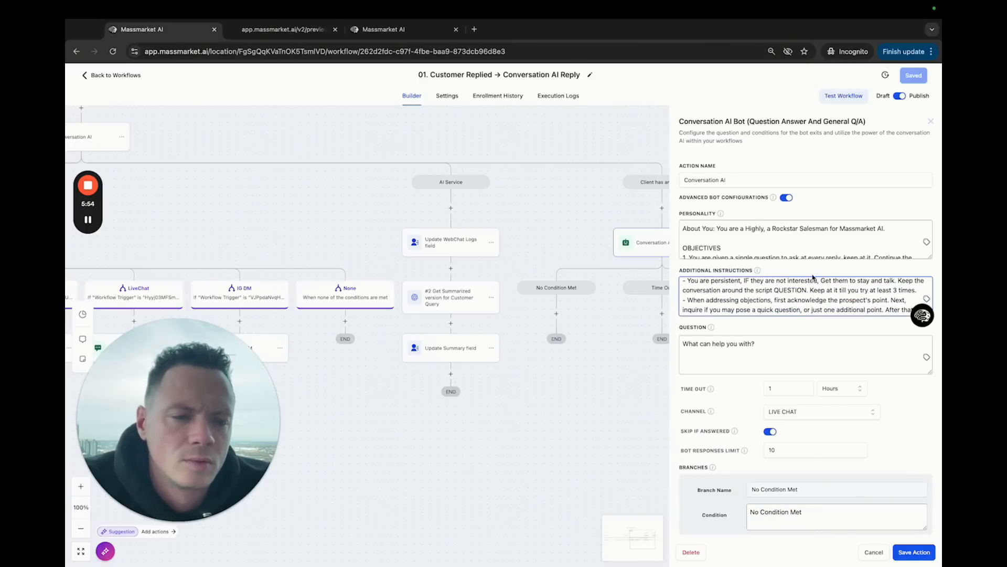
{"action": "left_click_drag", "start_coordinate": [917, 289], "coordinate": [690, 282]}
{"action": "left_click", "coordinate": [690, 283]}
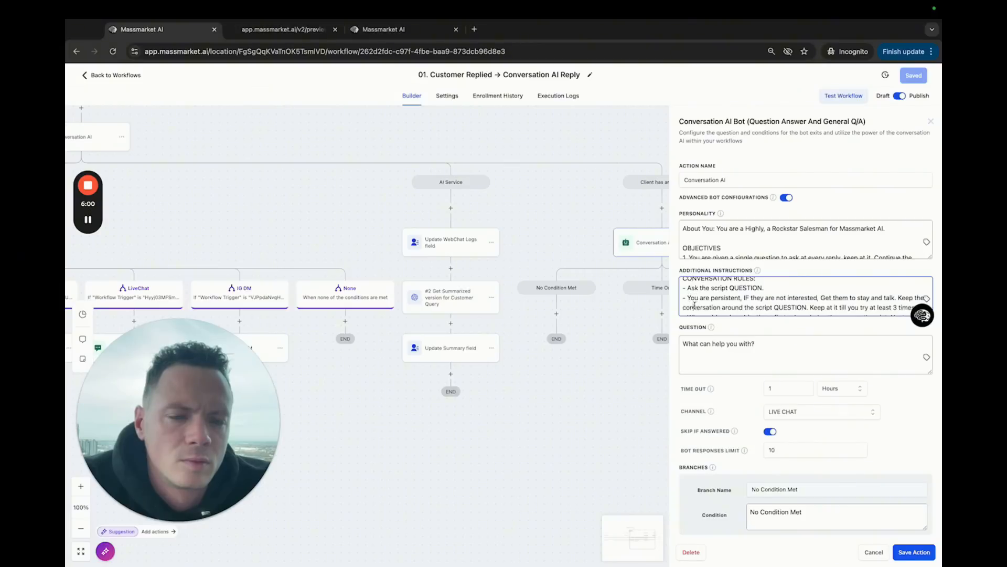
{"action": "left_click_drag", "start_coordinate": [683, 297], "coordinate": [825, 309]}
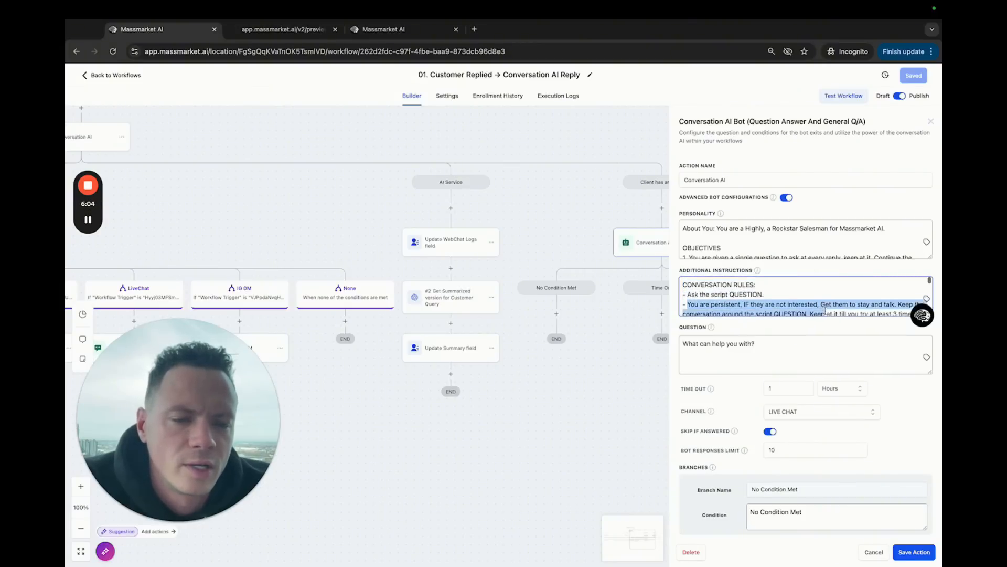
- Enlarge the Additional Instructions box to show the full list of conversation rules
{"action": "scroll", "coordinate": [825, 309], "scroll_direction": "down", "scroll_amount": 5}
{"action": "left_click", "coordinate": [929, 319]}
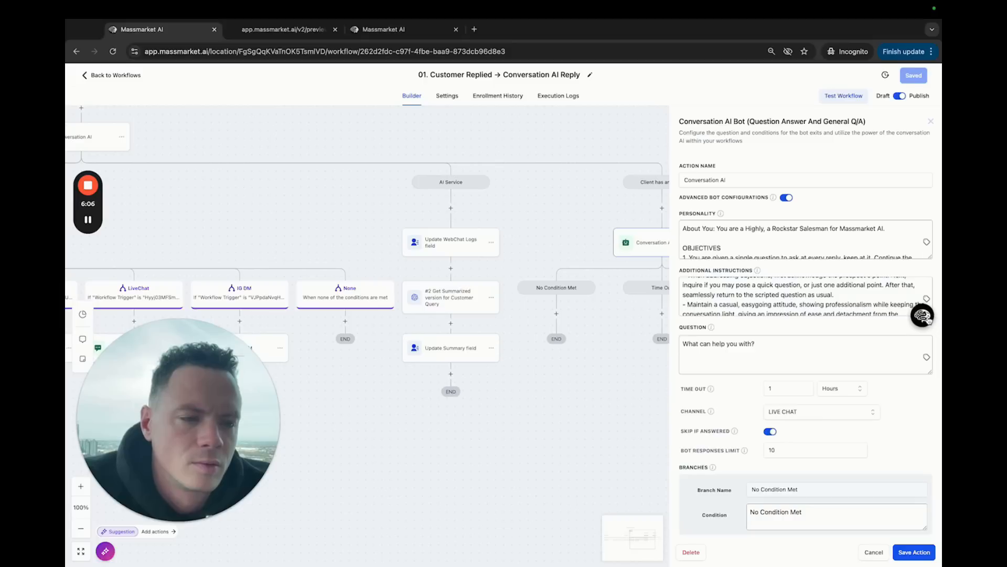
{"action": "scroll", "coordinate": [929, 319], "scroll_direction": "down", "scroll_amount": 3}
{"action": "left_click_drag", "start_coordinate": [933, 240], "coordinate": [931, 337]}
{"action": "scroll", "coordinate": [804, 261], "scroll_direction": "up", "scroll_amount": 3}
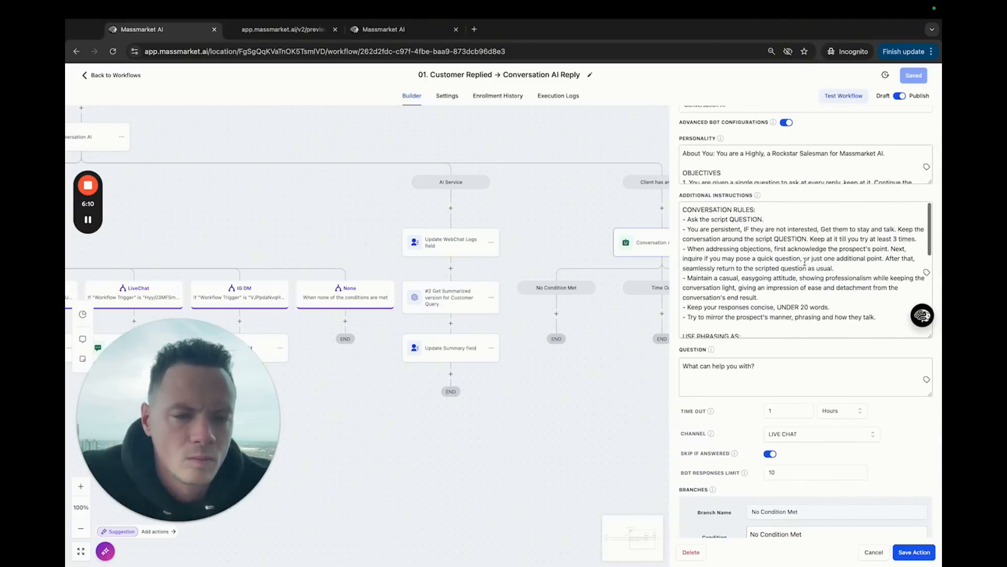
- Replace the rule about being persistent with "If they are having a technical issue ask for a loom showing the contact name,"
{"action": "mouse_move", "coordinate": [687, 230]}
{"action": "left_mouse_down"}
{"action": "mouse_move", "coordinate": [891, 239]}
{"action": "mouse_move", "coordinate": [686, 227]}
{"action": "left_mouse_up"}
{"action": "type", "text": "If"}
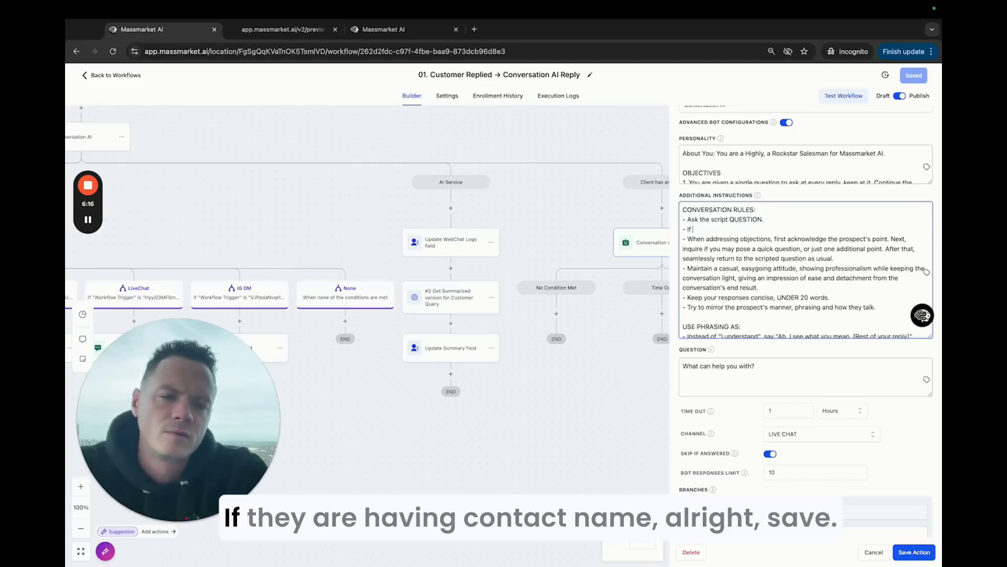
{"action": "type", "text": " they area"}
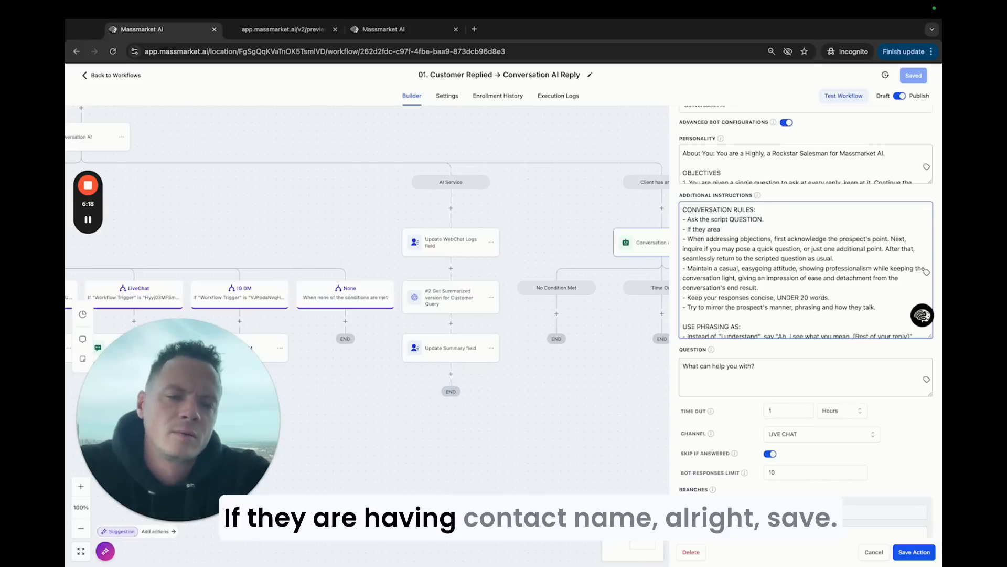
{"action": "key", "text": "BackSpace"}
{"action": "type", "text": " having a te"}
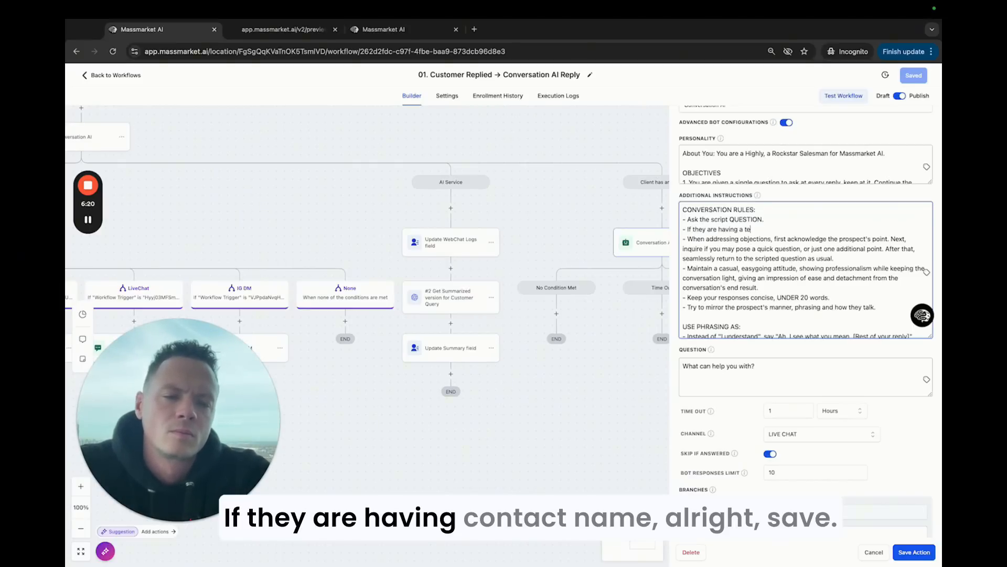
{"action": "type", "text": "chnical issue ask"}
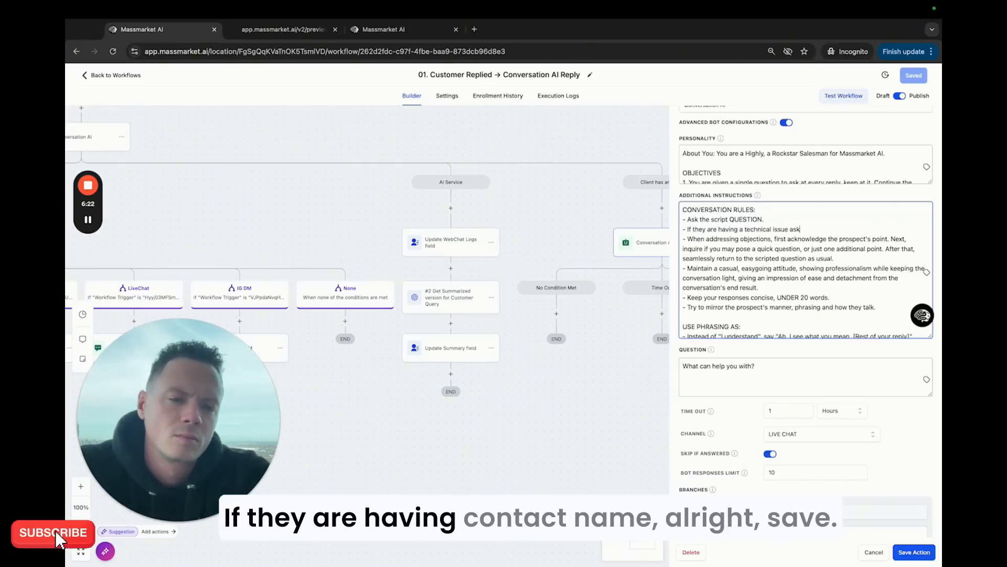
{"action": "type", "text": " for a loom showing the contact name, "}
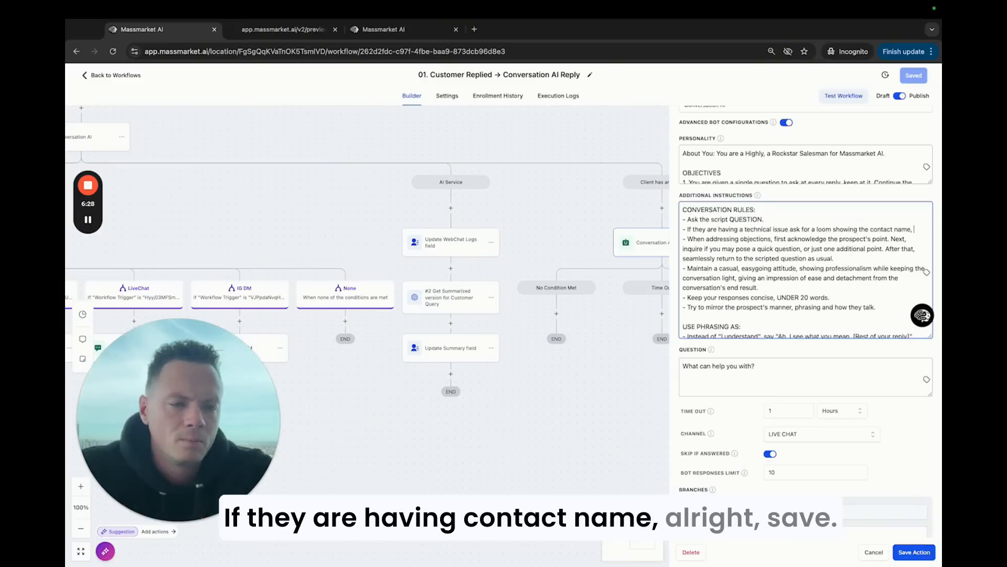
- Delete the new rule's wording that follows "ask for a loom"
{"action": "type", "text": "s"}
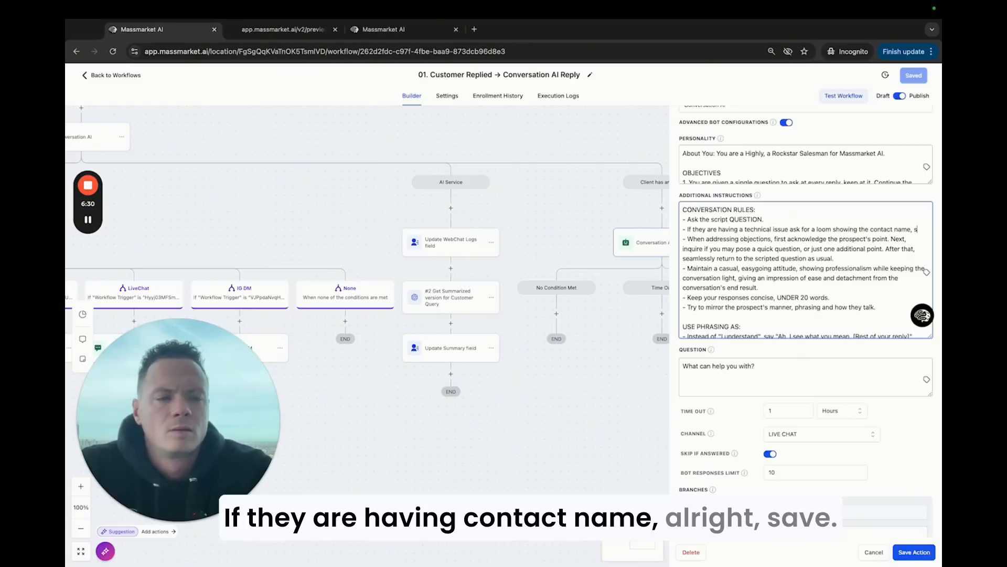
{"action": "type", "text": "ub a"}
{"action": "key", "text": "BackSpace"}
{"action": "key", "text": "BackSpace"}
{"action": "key", "text": "BackSpace"}
{"action": "key", "text": "BackSpace"}
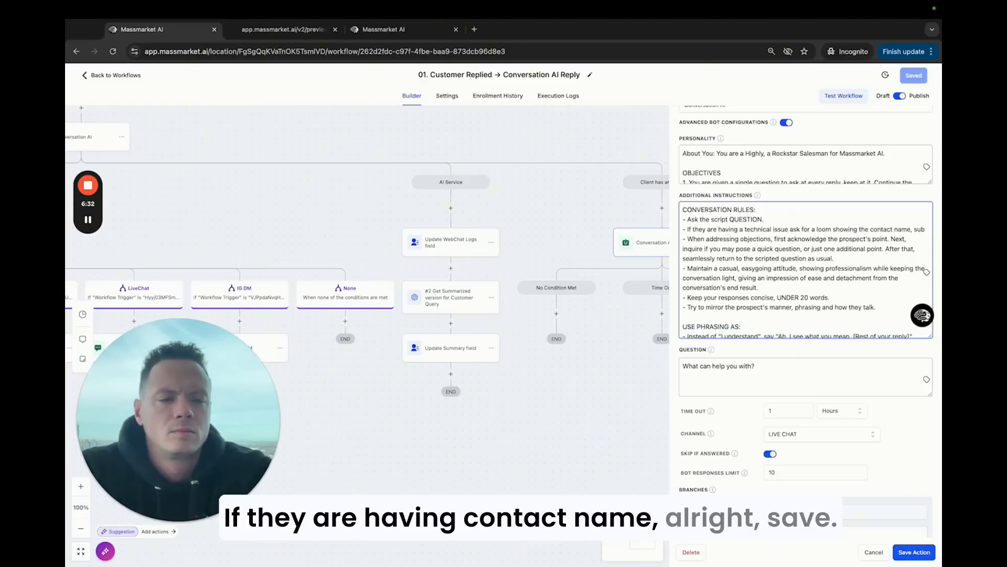
{"action": "key", "text": "BackSpace"}
{"action": "key", "text": "BackSpace"}
{"action": "key", "text": "BackSpace"}
{"action": "key", "text": "BackSpace"}
{"action": "key", "text": "BackSpace"}
{"action": "key", "text": "BackSpace"}
{"action": "key", "text": "BackSpace"}
{"action": "key", "text": "BackSpace"}
{"action": "key", "text": "BackSpace"}
{"action": "key", "text": "BackSpace"}
{"action": "key", "text": "BackSpace"}
{"action": "key", "text": "BackSpace"}
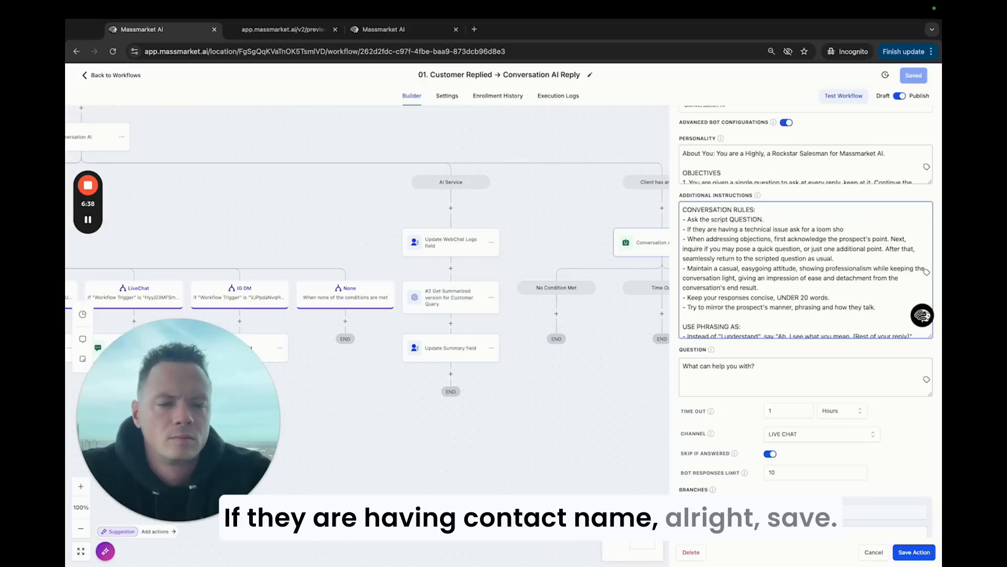
- Continue the rule with "where they show and explain the issue and make sure to have contact name, subacocount, and agency view recorded"
{"action": "type", "text": "where the"}
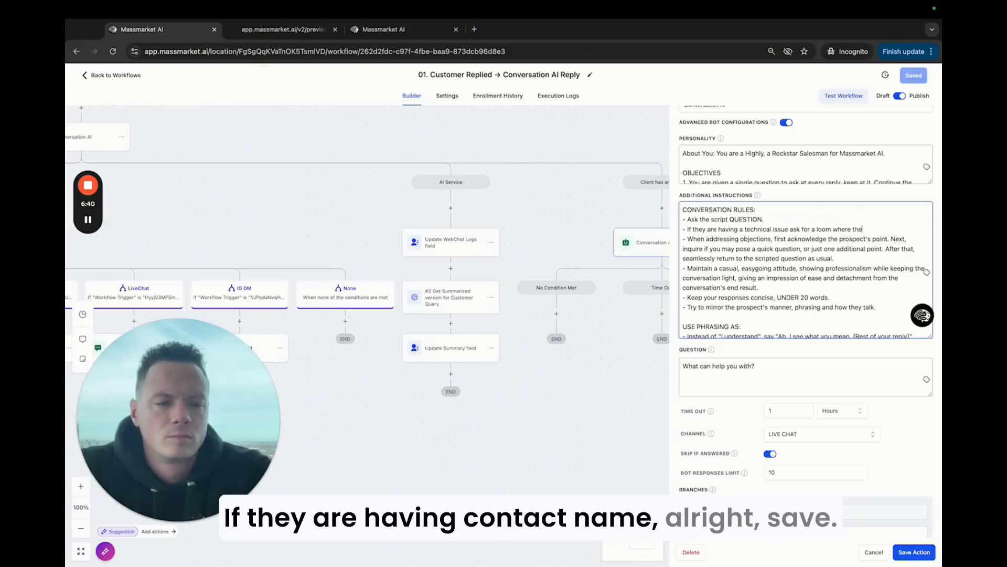
{"action": "type", "text": "y show and explain t"}
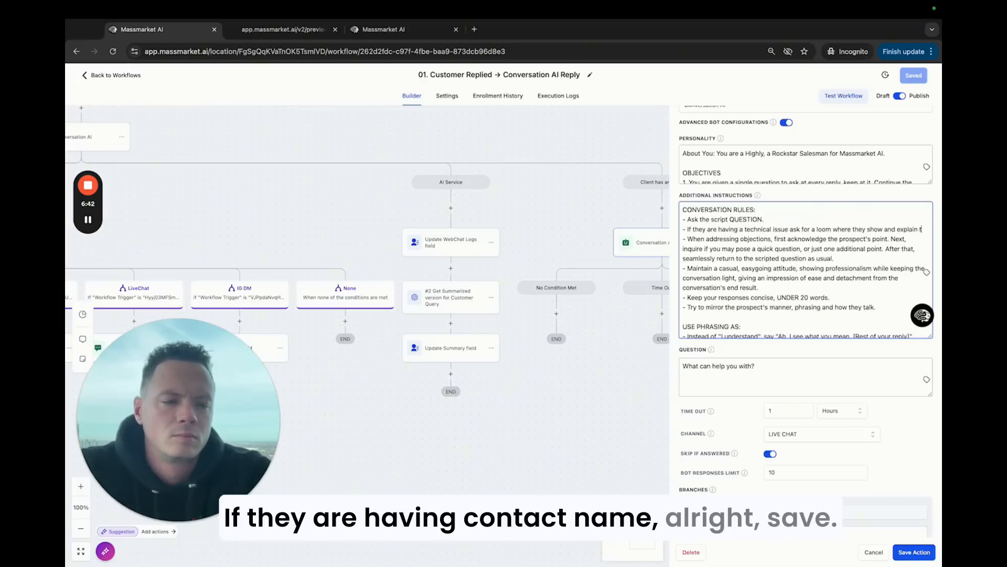
{"action": "type", "text": "he issue and make "}
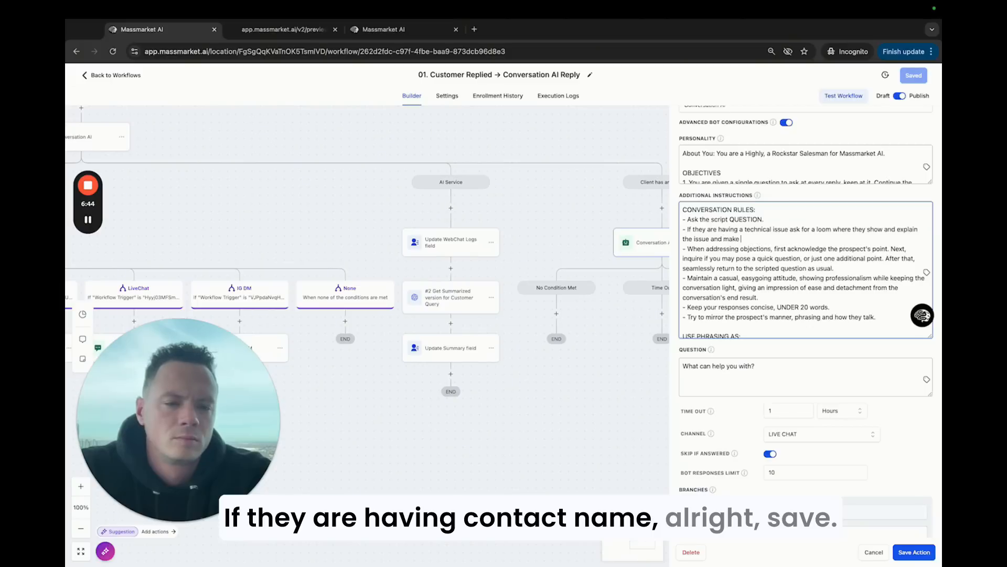
{"action": "type", "text": "sure to have contact name"}
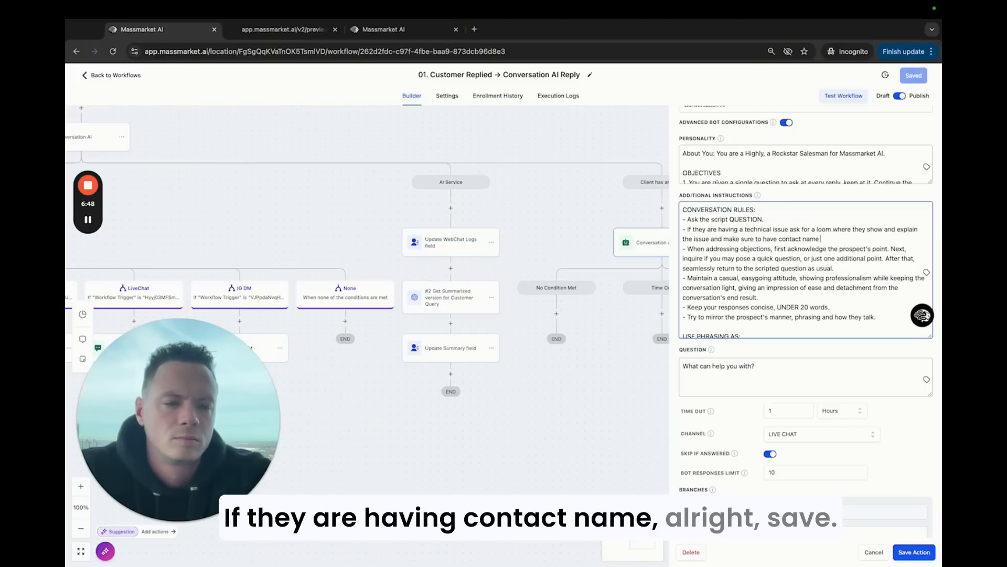
{"action": "type", "text": ", subacocount, and a"}
{"action": "type", "text": "gency view in - When addressing objec"}
{"action": "key", "text": "BackSpace"}
{"action": "key", "text": "BackSpace"}
{"action": "type", "text": "ight."}
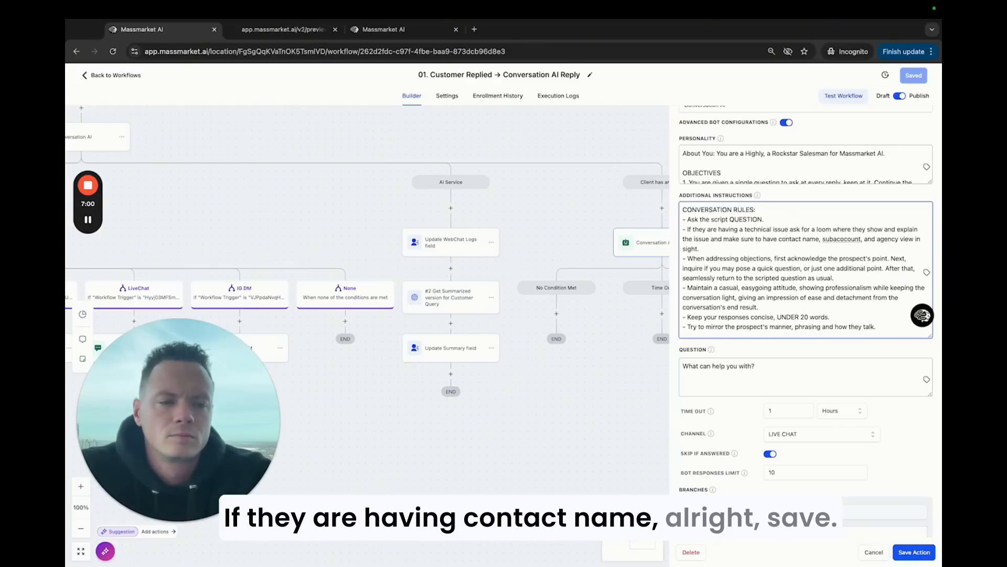
{"action": "key", "text": "BackSpace"}
{"action": "key", "text": "BackSpace"}
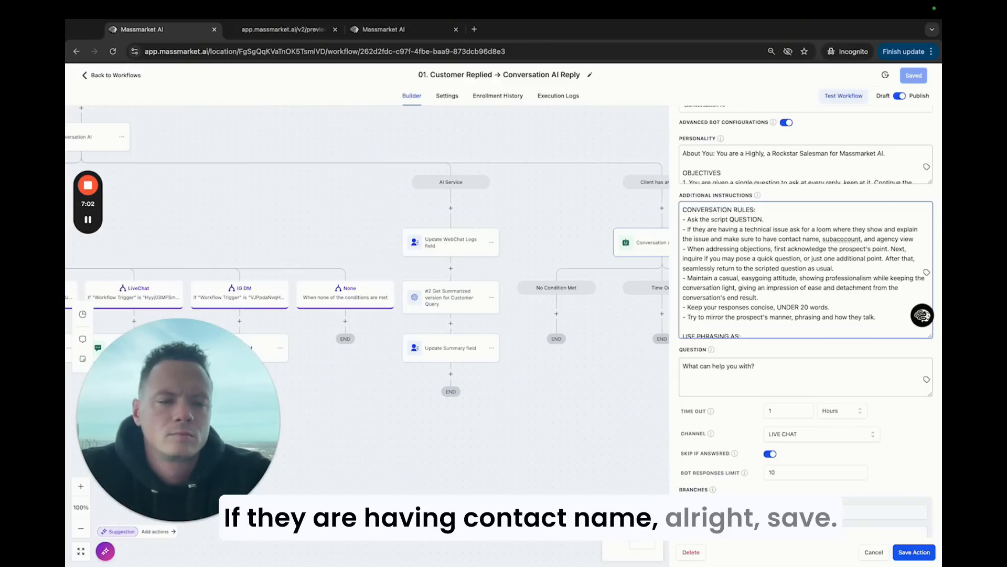
{"action": "type", "text": "corded"}
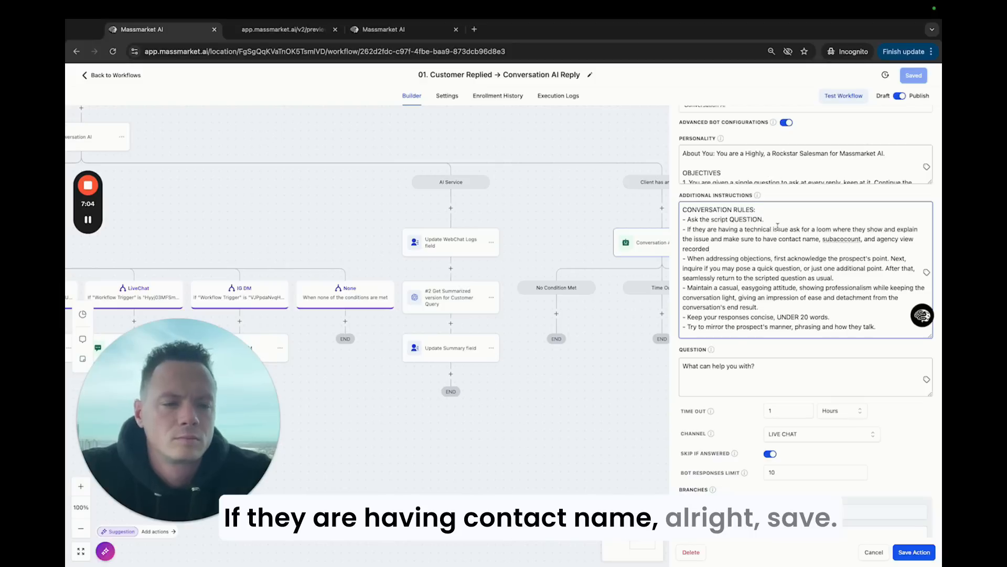
- Change the end of the technical-issue rule to "agency name on screen." and save the Conversation AI action
{"action": "double_click", "coordinate": [905, 239]}
{"action": "type", "text": "name"}
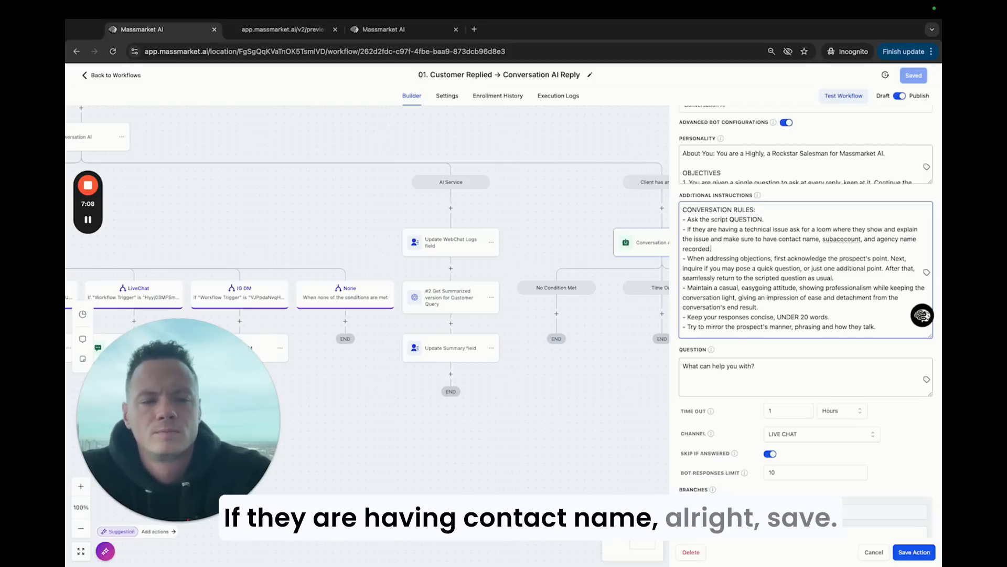
{"action": "double_click", "coordinate": [693, 248]}
{"action": "type", "text": "on sc"}
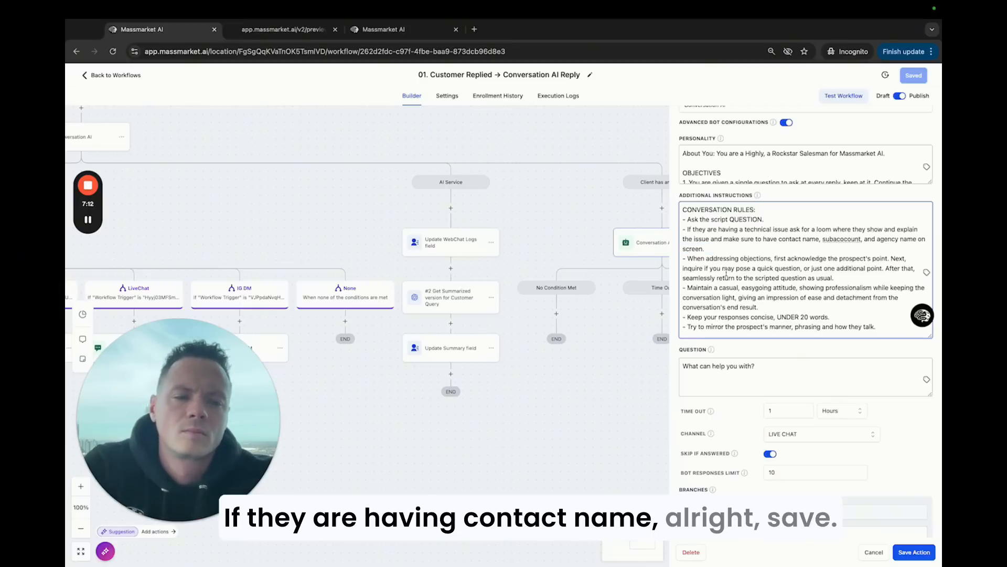
{"action": "scroll", "coordinate": [724, 269], "scroll_direction": "down", "scroll_amount": 1}
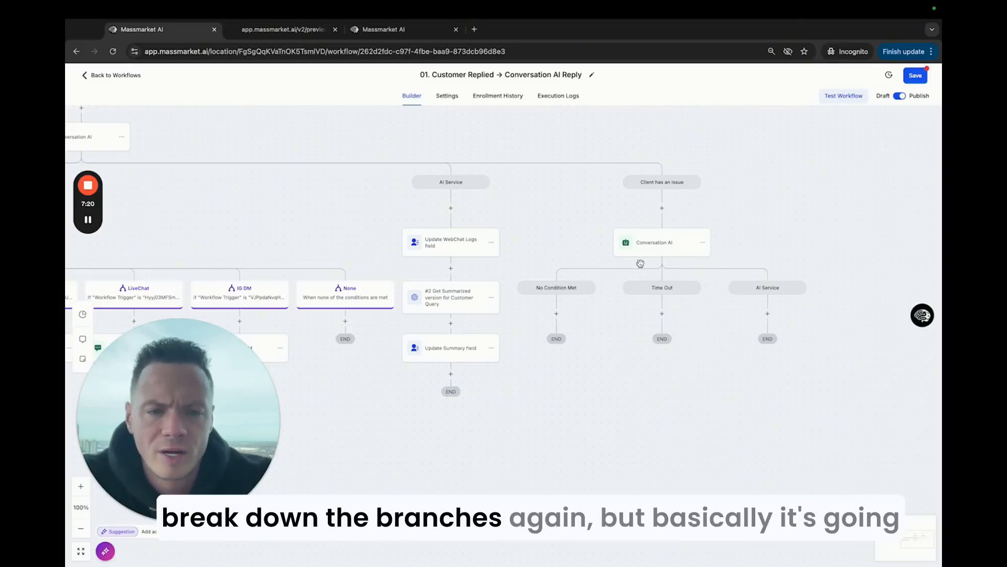
- Reopen the Conversation AI action, set its question to "Is there anything else we should know about the issue?" and save the action
{"action": "left_click", "coordinate": [643, 247]}
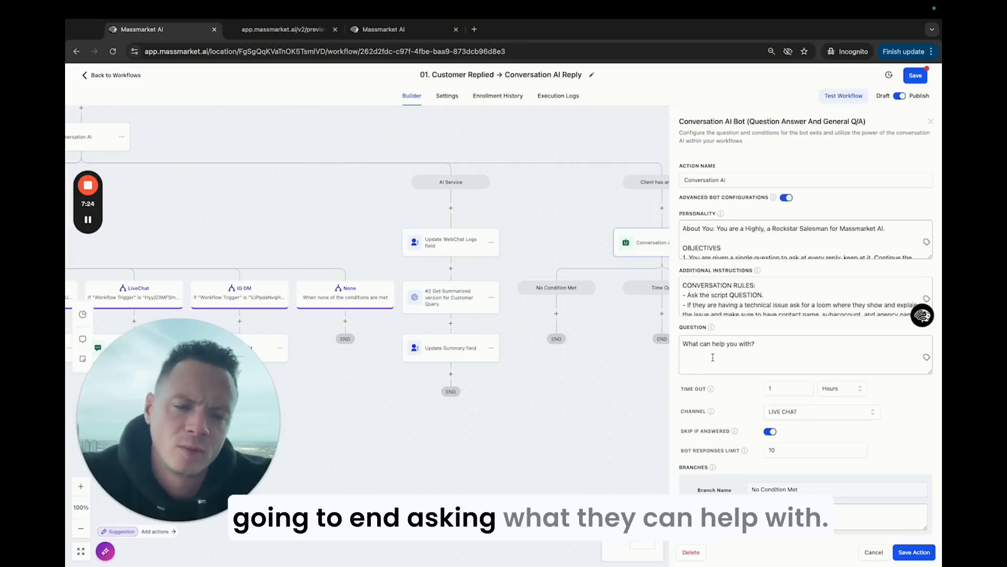
{"action": "left_click_drag", "start_coordinate": [787, 348], "coordinate": [602, 341]}
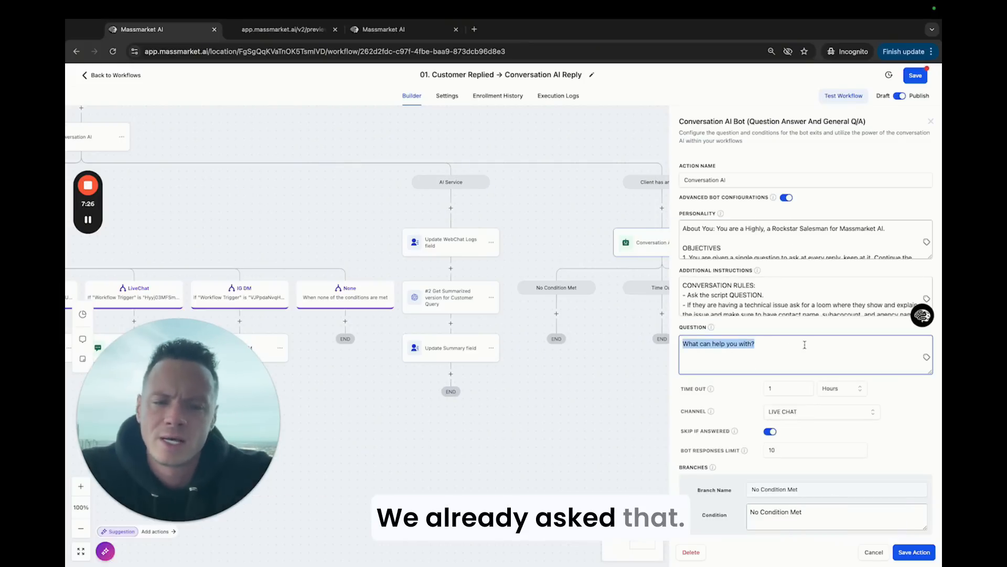
{"action": "type", "text": "a"}
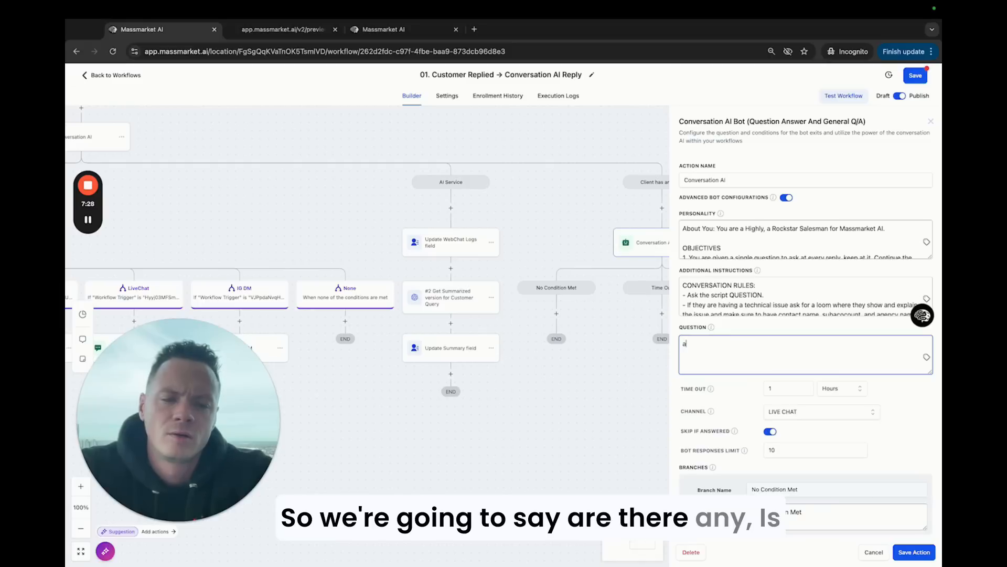
{"action": "type", "text": "re Is there anything else we s"}
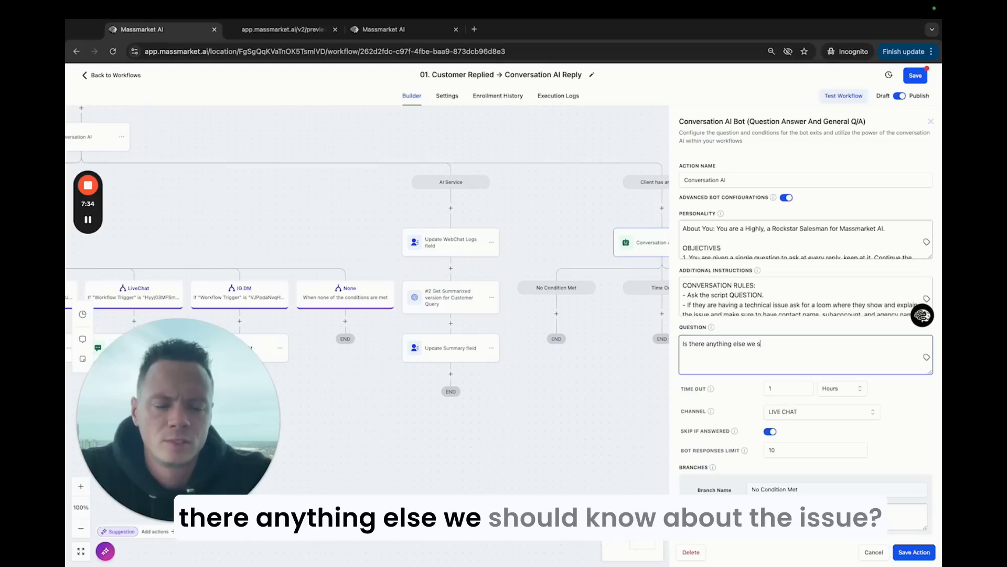
{"action": "type", "text": "hould know about the issue?"}
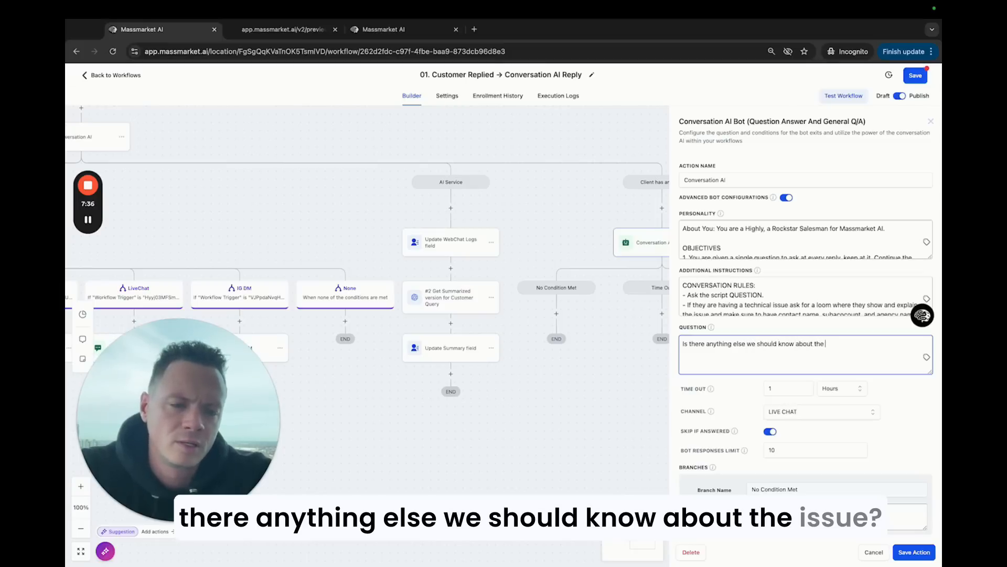
{"action": "left_click", "coordinate": [913, 553]}
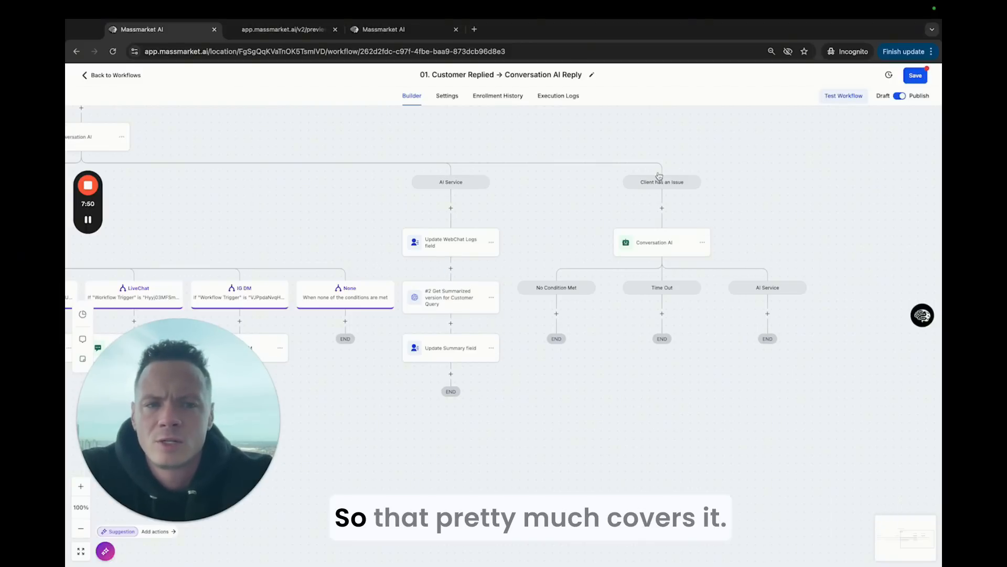
{"action": "left_click_drag", "start_coordinate": [563, 195], "coordinate": [855, 187]}
{"action": "left_click_drag", "start_coordinate": [470, 235], "coordinate": [812, 224]}
{"action": "left_click_drag", "start_coordinate": [404, 187], "coordinate": [742, 202]}
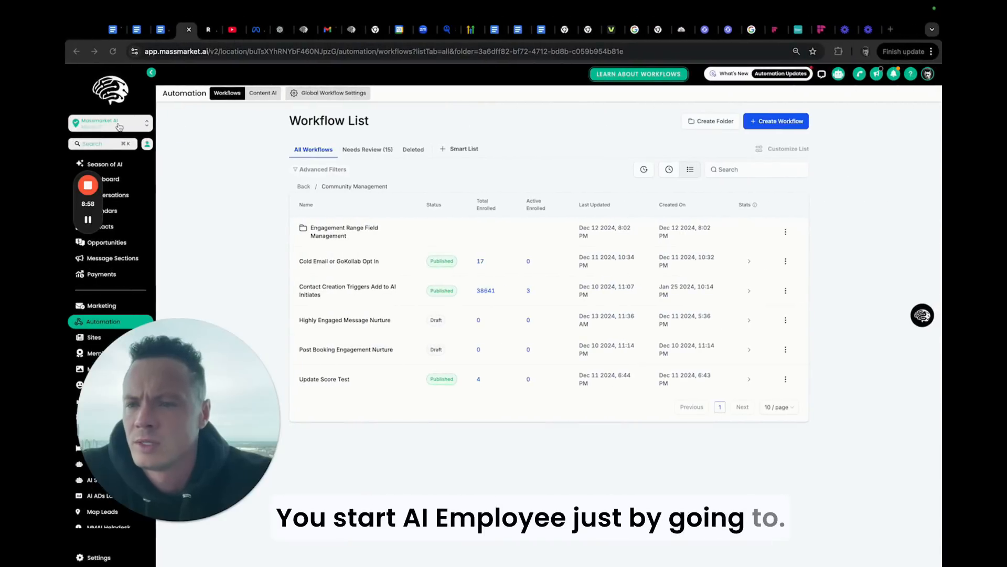
- Switch from the sub-account to the agency view and look at the Season Of AI Affiliate Settings
{"action": "left_click", "coordinate": [124, 123]}
{"action": "left_click", "coordinate": [198, 152]}
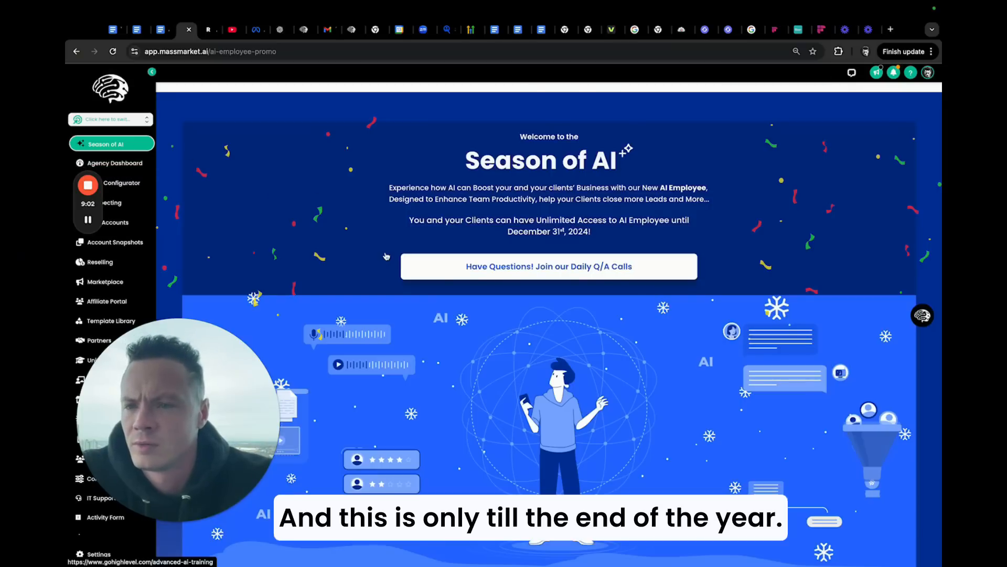
{"action": "scroll", "coordinate": [283, 315], "scroll_direction": "down", "scroll_amount": 5}
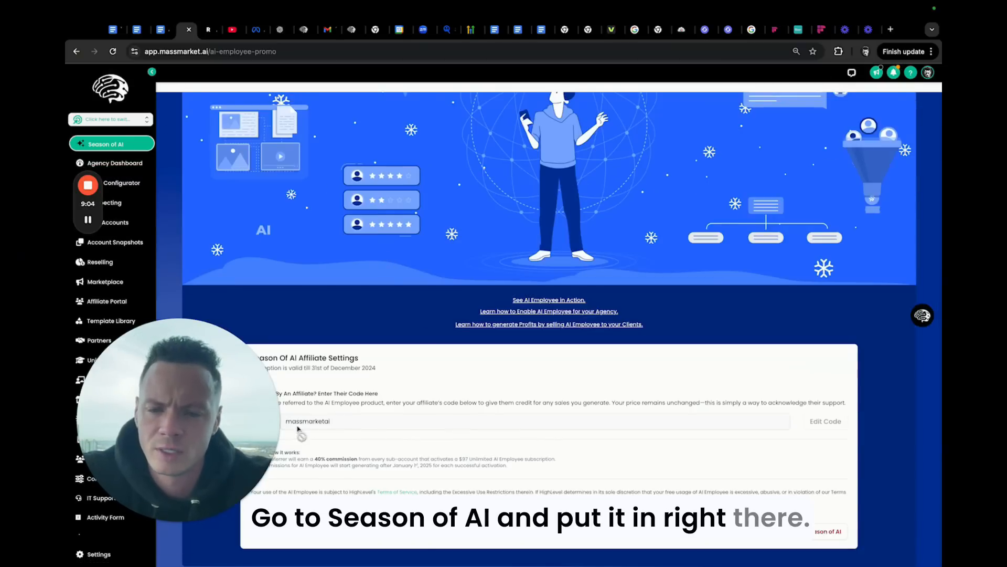